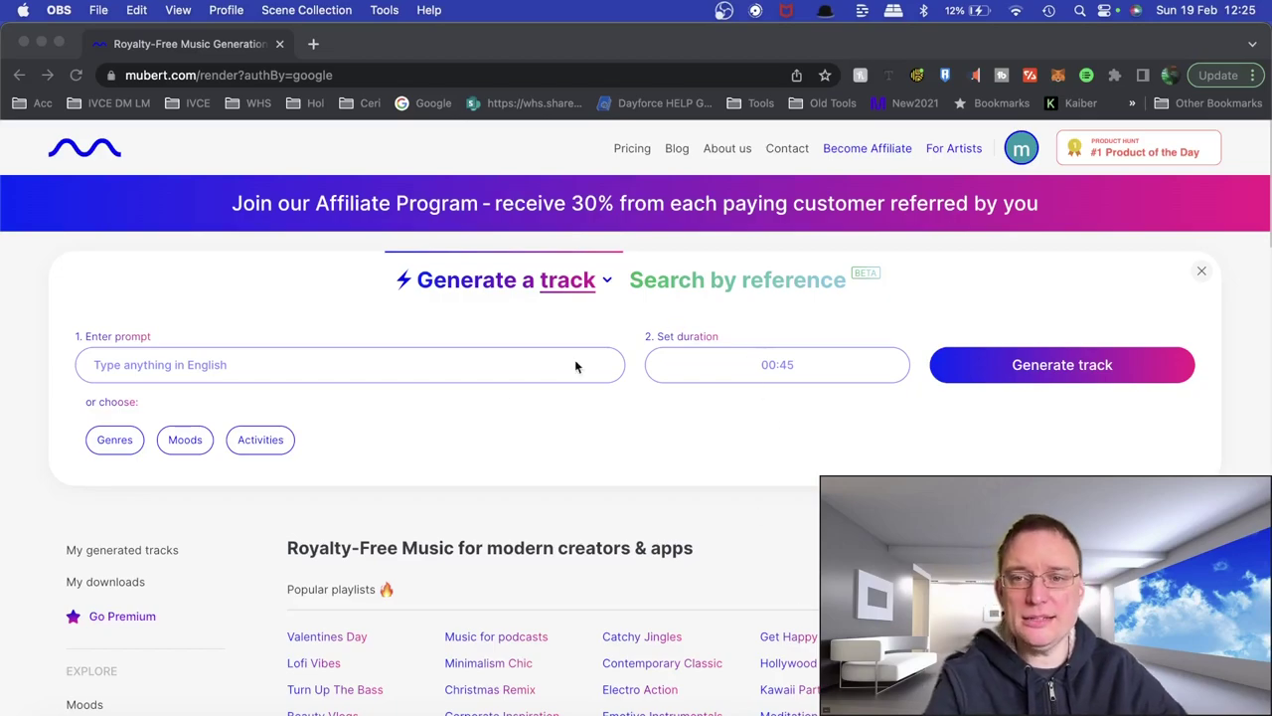
# - Open the Pricing page and look through the Ambassador, Creator and $39/month Pro plan cards
pyautogui.click(628, 151)
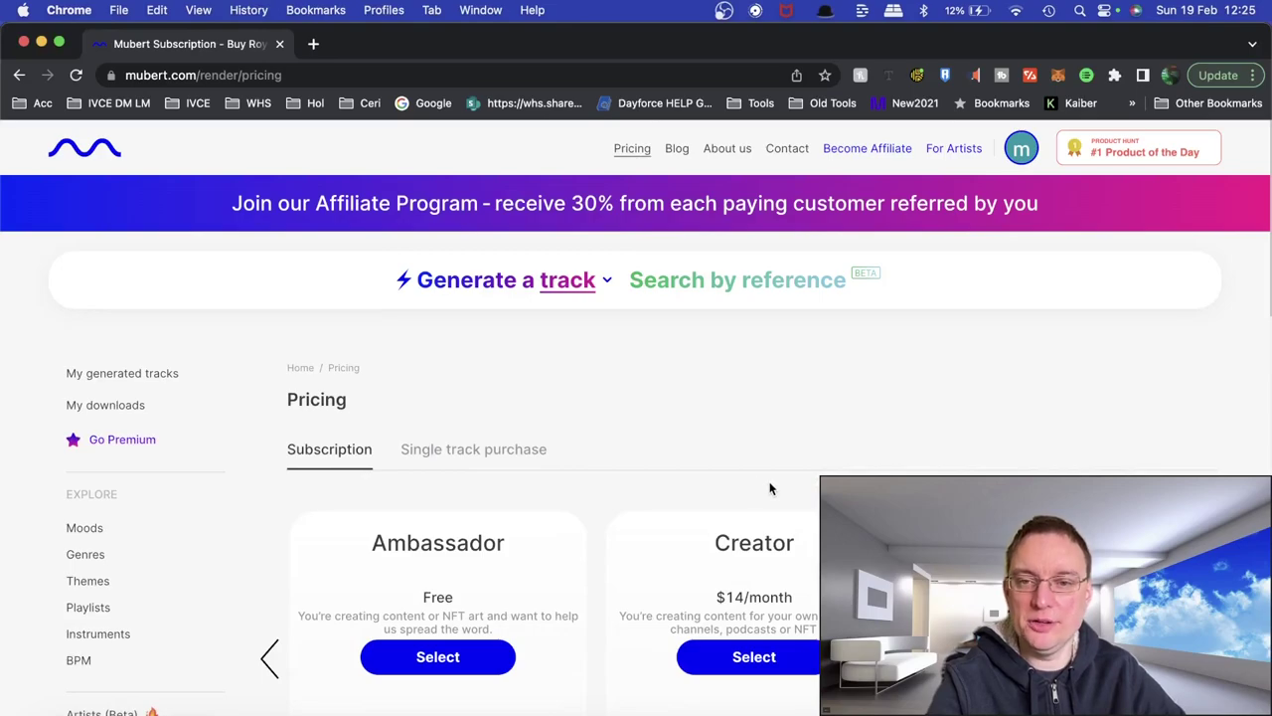
pyautogui.scroll(-2, 747, 499)
pyautogui.scroll(-5, 534, 537)
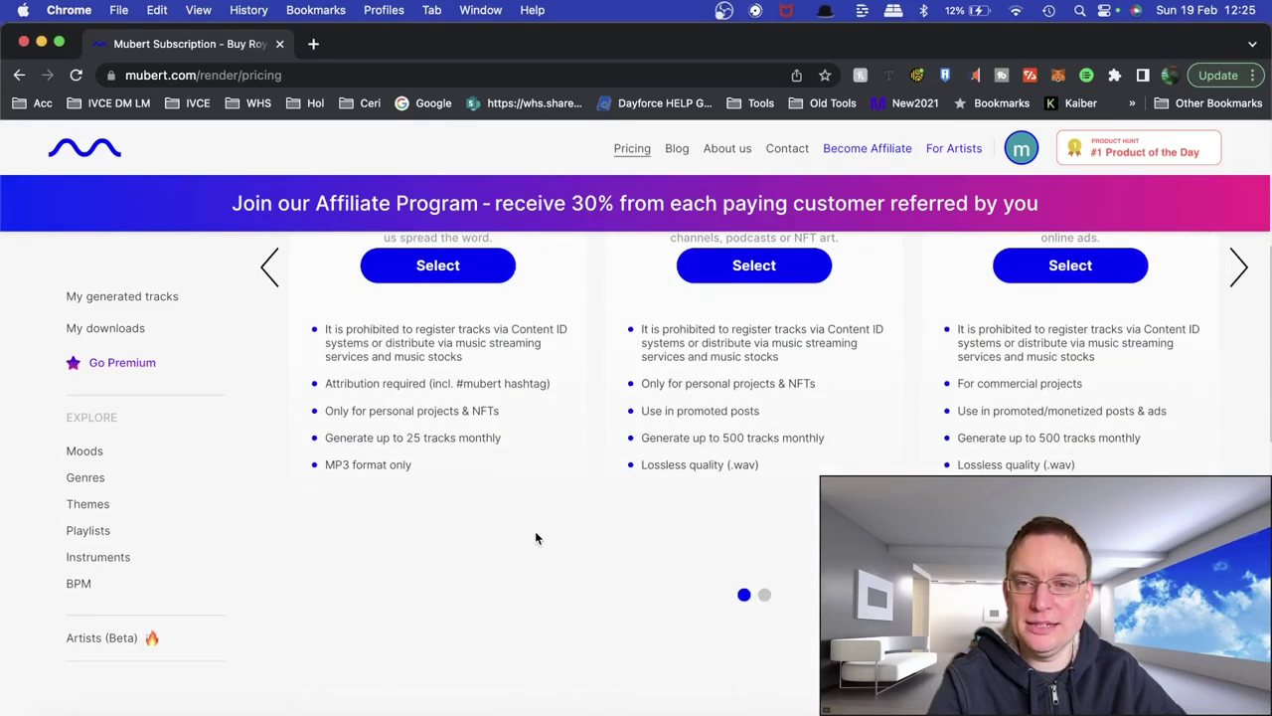
pyautogui.scroll(2, 533, 537)
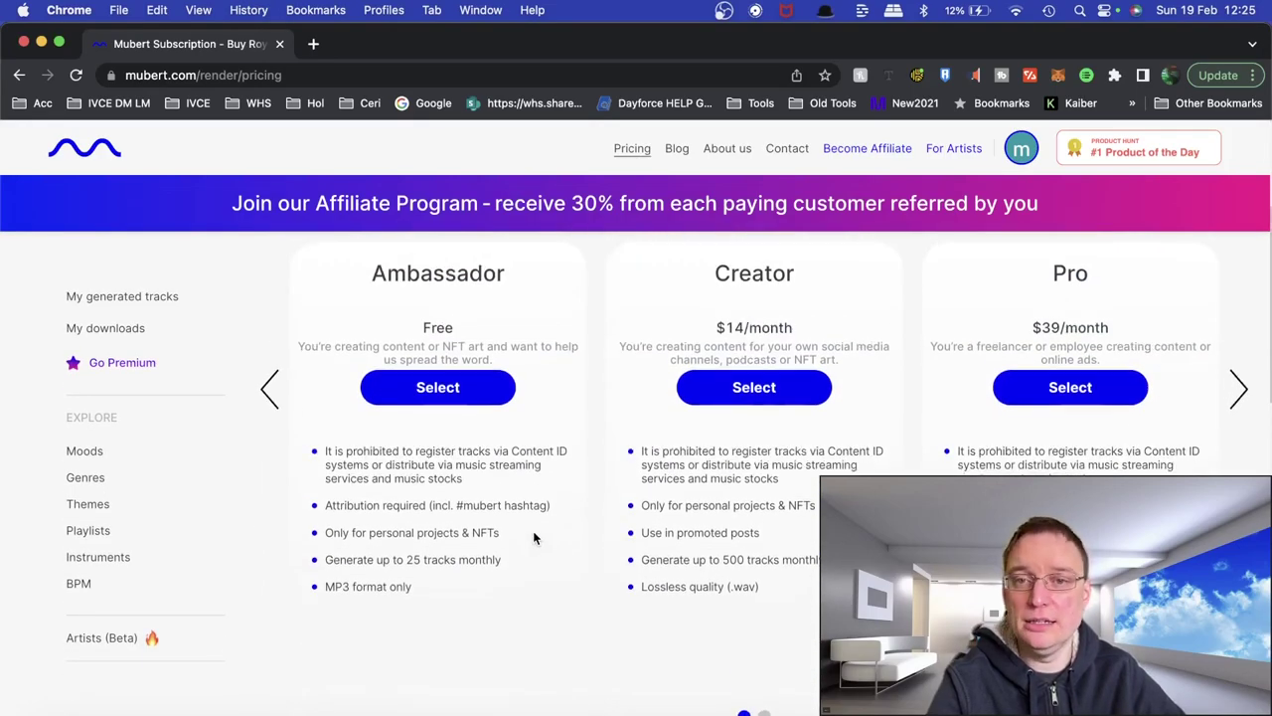
pyautogui.scroll(-1, 534, 537)
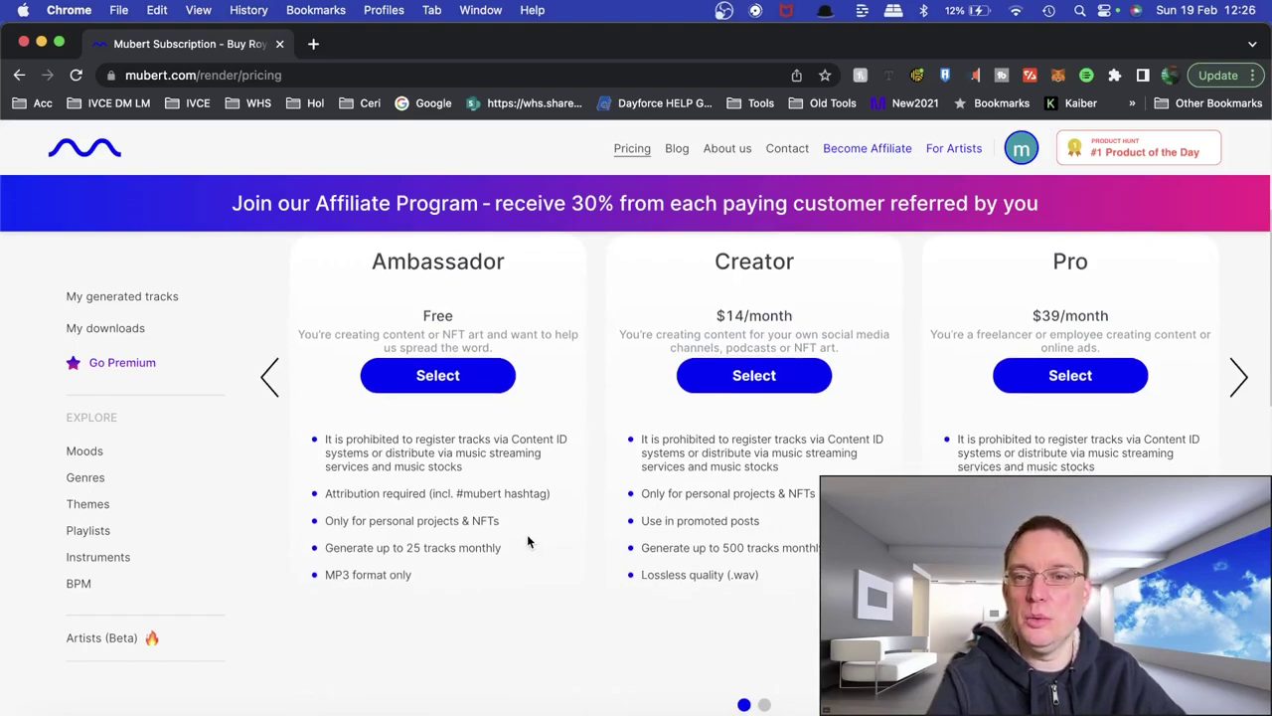
pyautogui.scroll(-1, 527, 540)
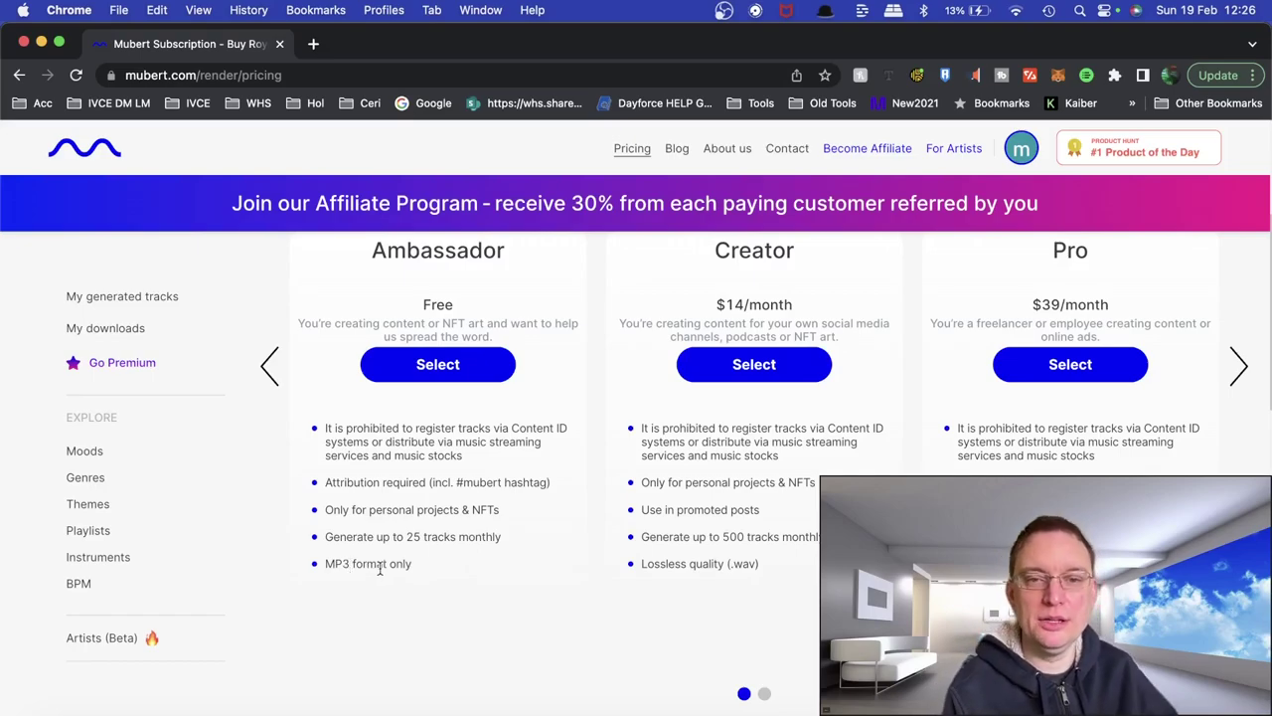
pyautogui.scroll(-3, 379, 569)
pyautogui.scroll(6, 380, 568)
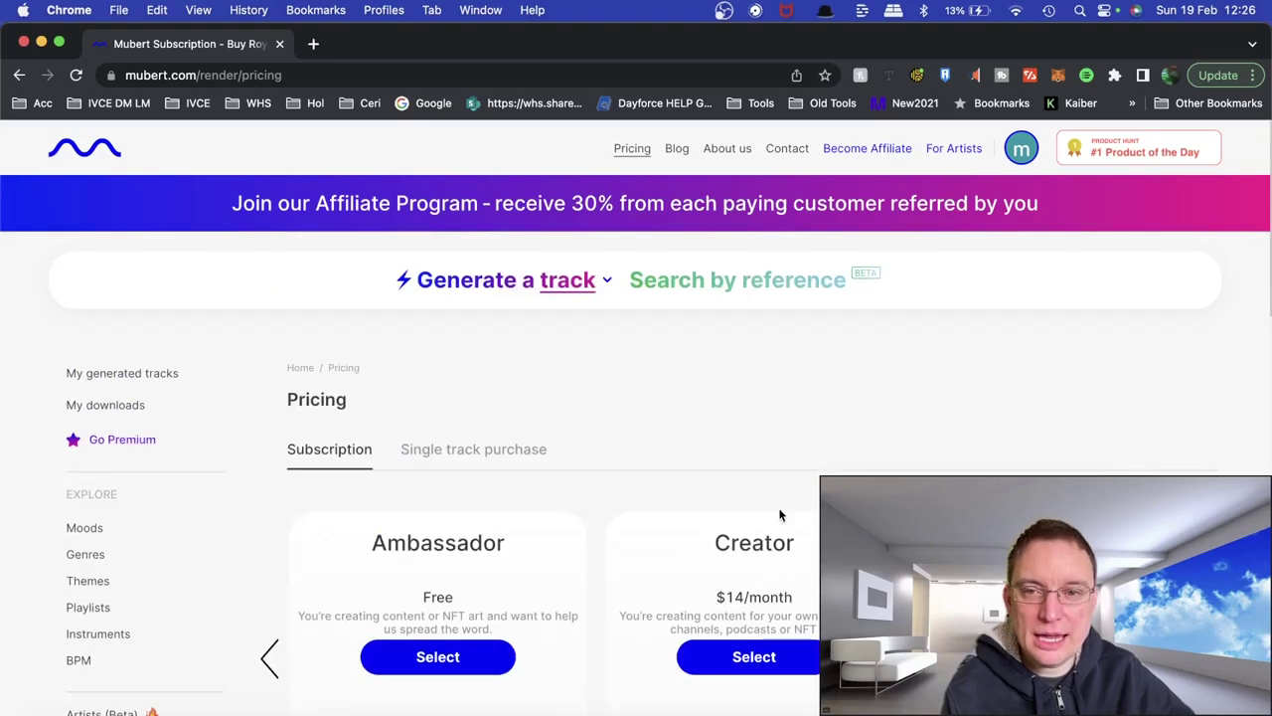
pyautogui.scroll(-3, 766, 552)
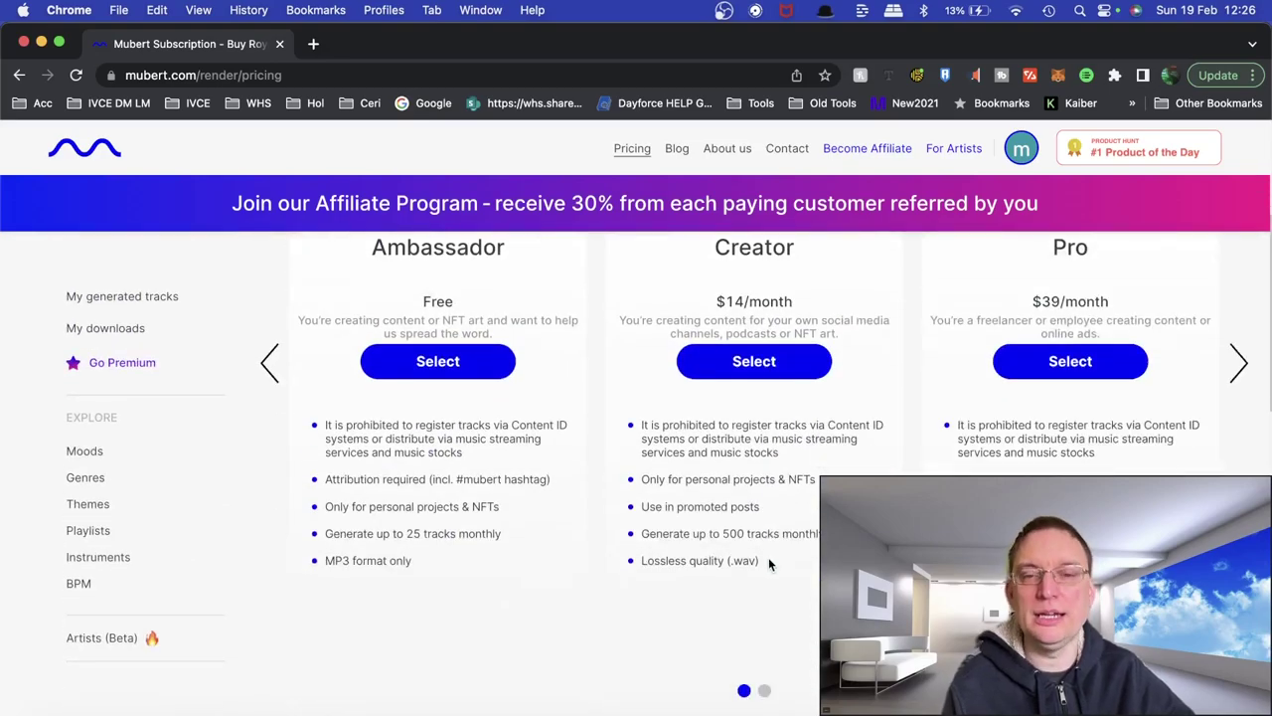
pyautogui.scroll(1, 761, 445)
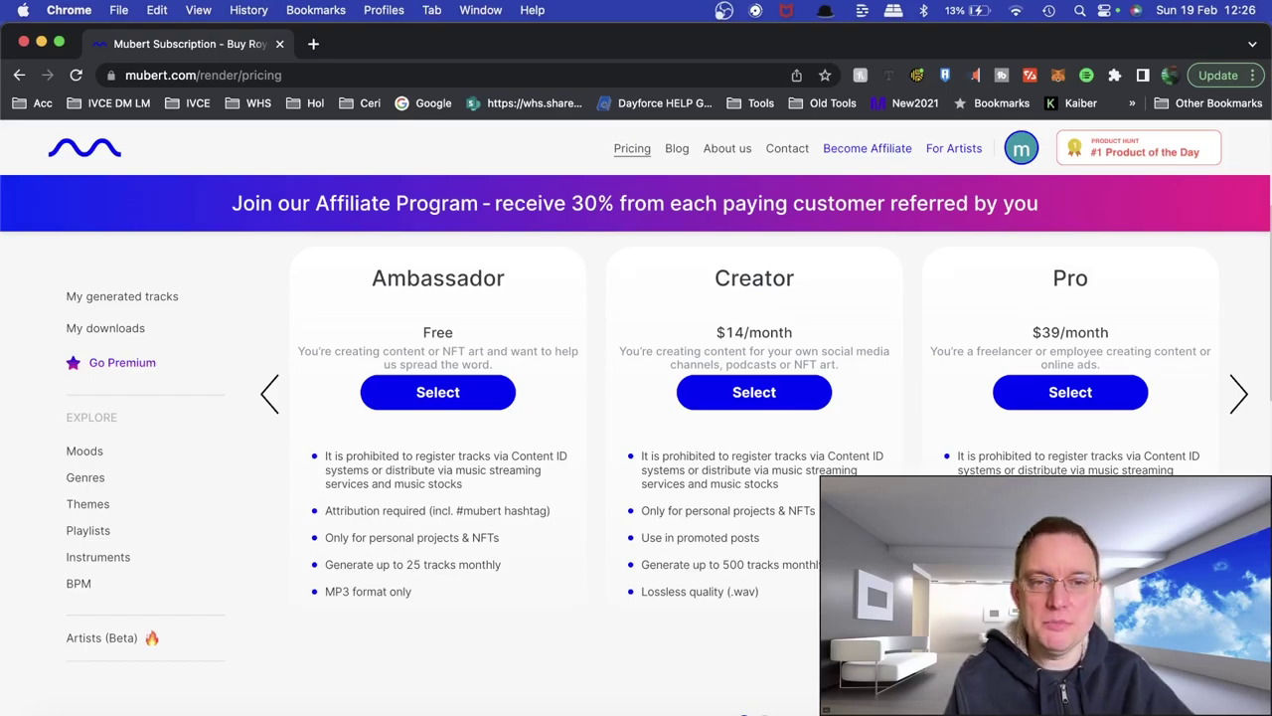
# - Page right to the $199/month Business plan, then back to the first three plans
pyautogui.click(1238, 407)
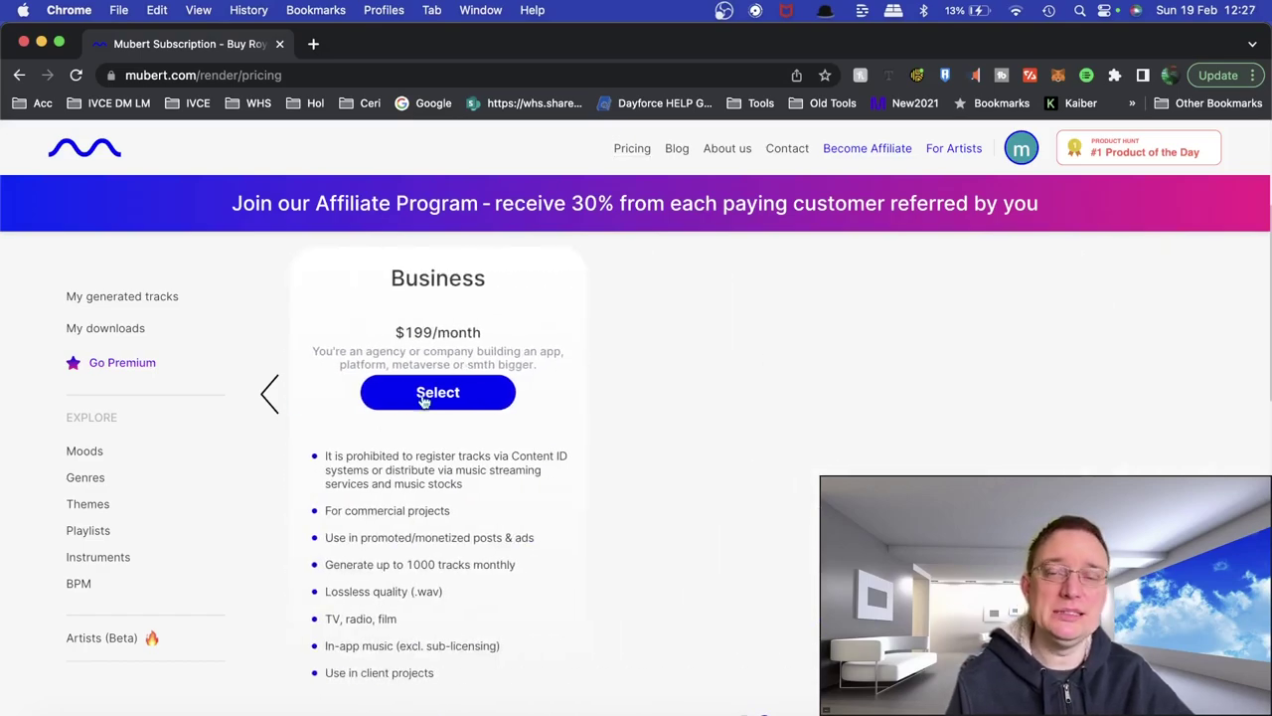
pyautogui.click(255, 398)
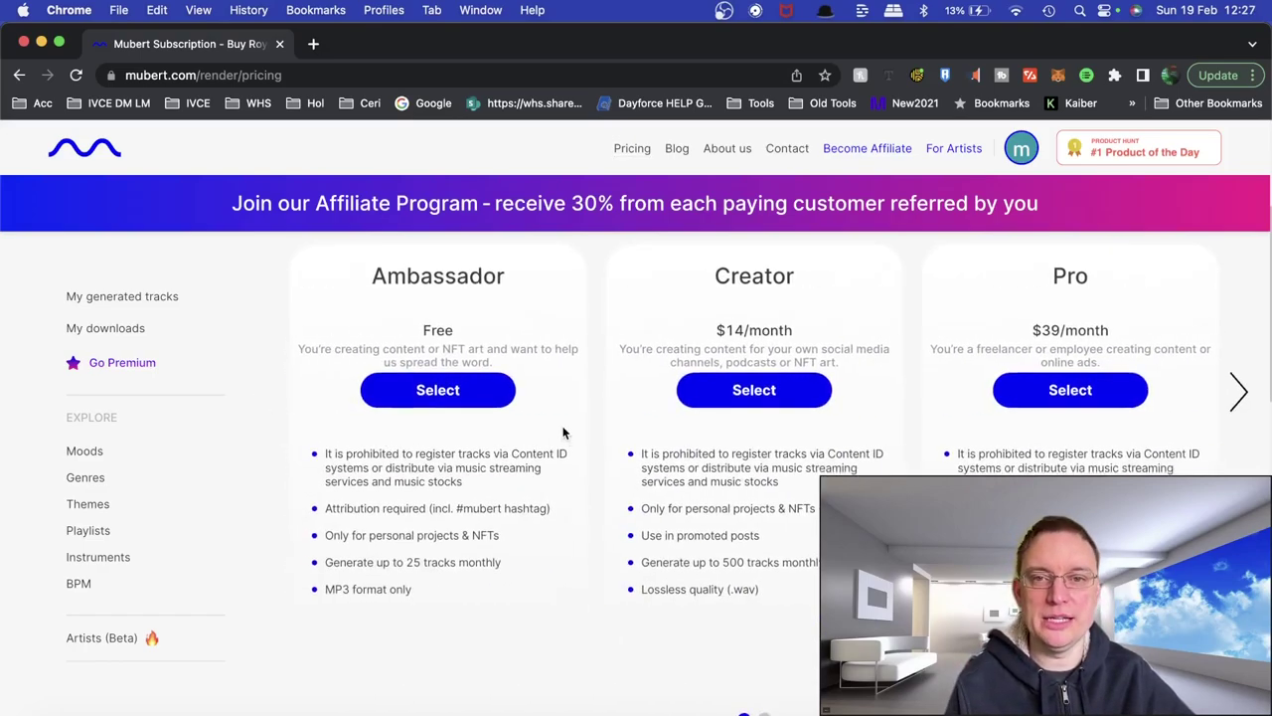
pyautogui.scroll(3, 616, 445)
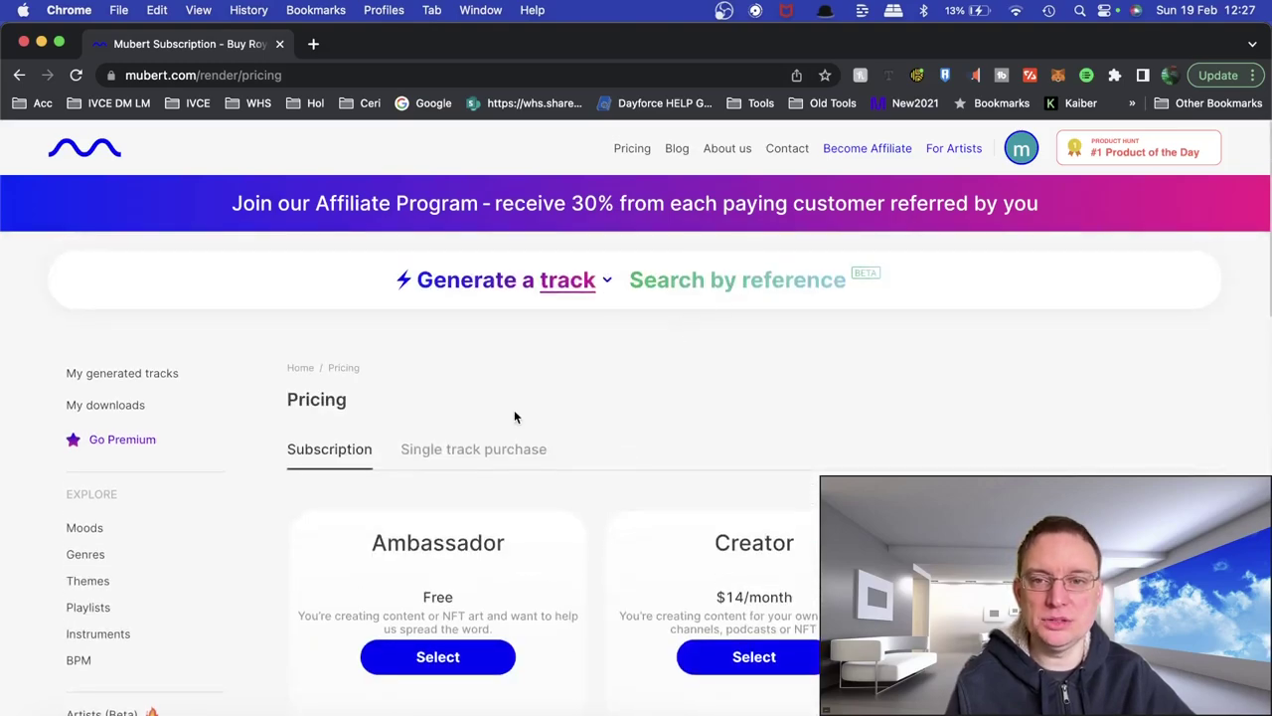
# - Review the $19–$149 Standard, Online ads and All media single-track licences, then return home
pyautogui.click(470, 452)
pyautogui.scroll(-3, 716, 507)
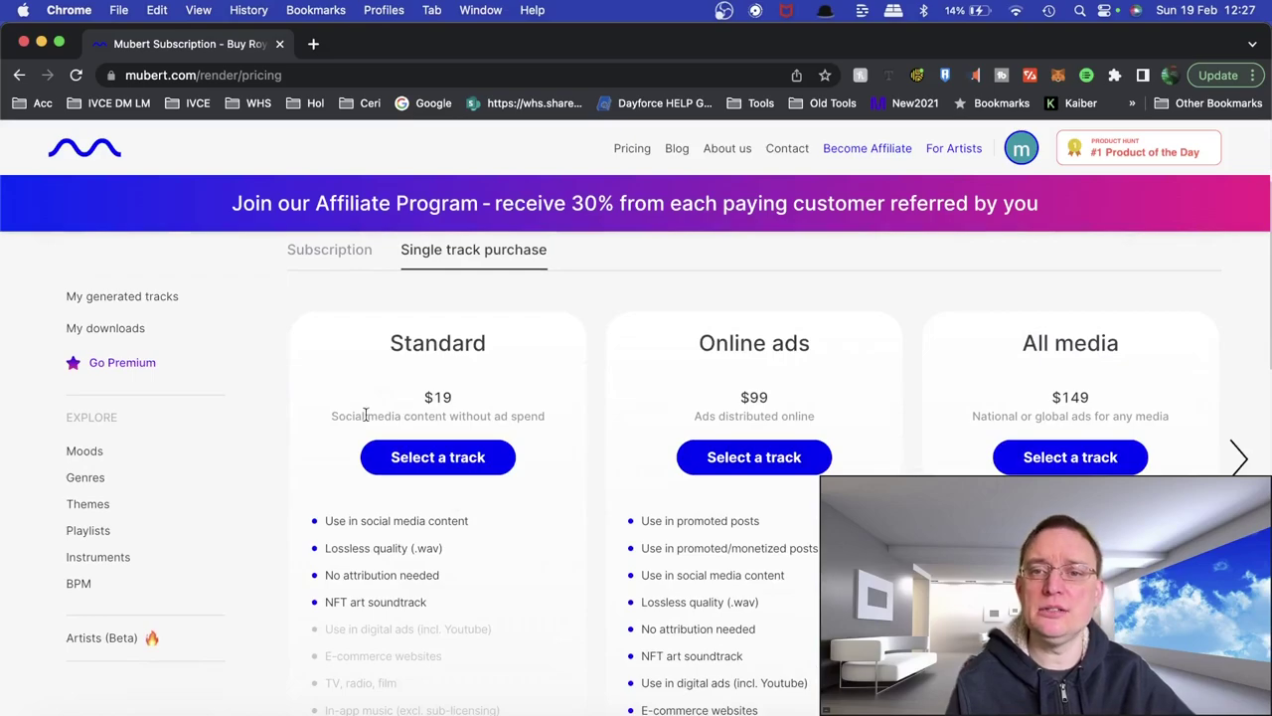
pyautogui.scroll(-1, 548, 526)
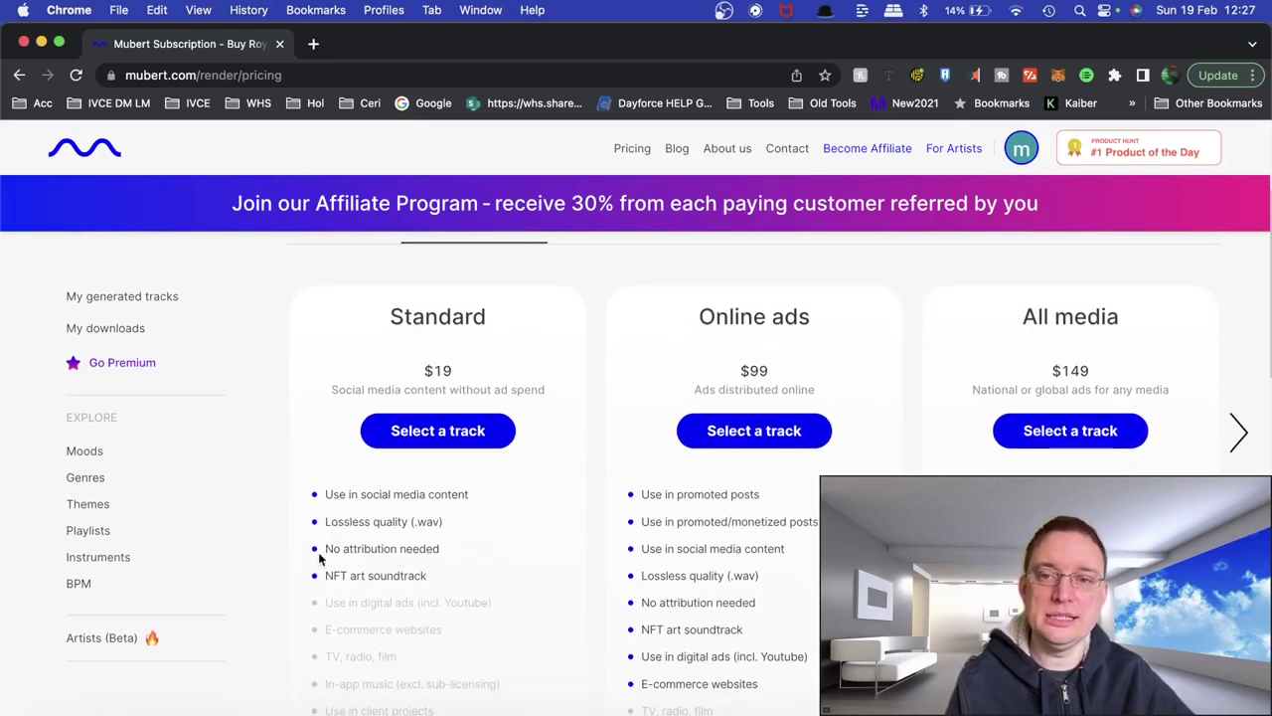
pyautogui.scroll(-1, 491, 582)
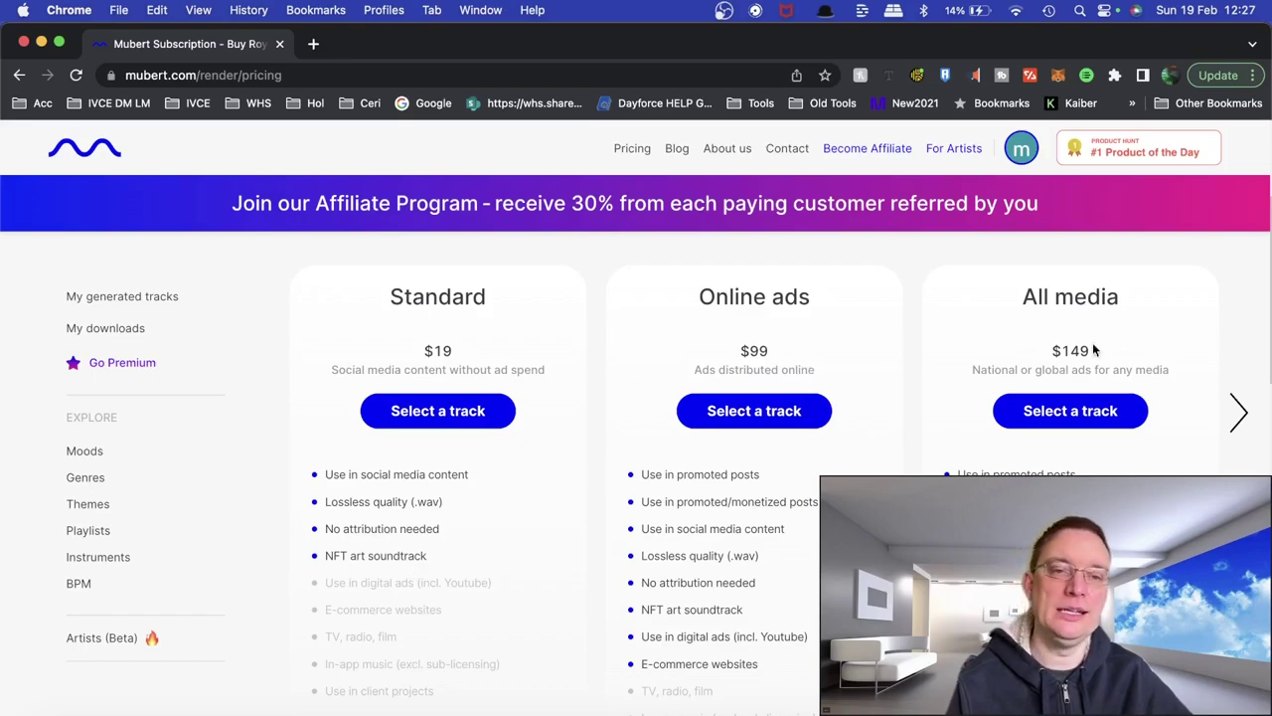
pyautogui.scroll(-5, 1237, 413)
pyautogui.scroll(5, 1237, 417)
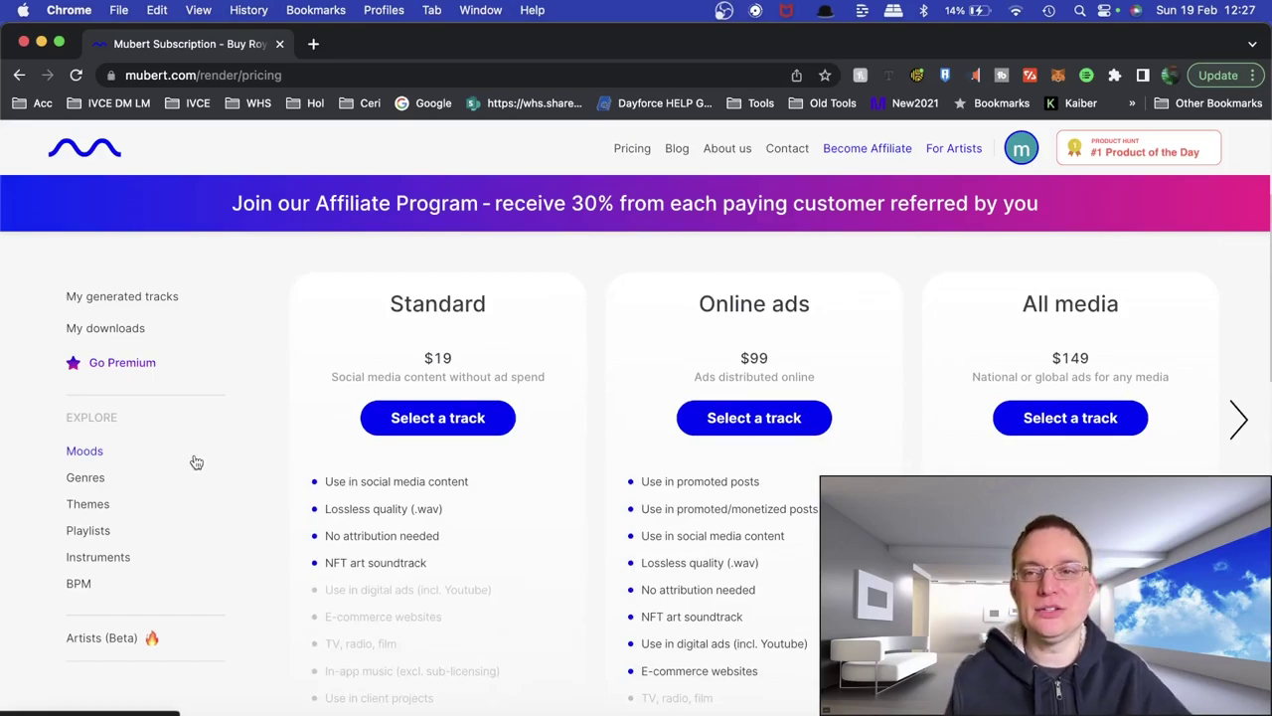
pyautogui.click(85, 159)
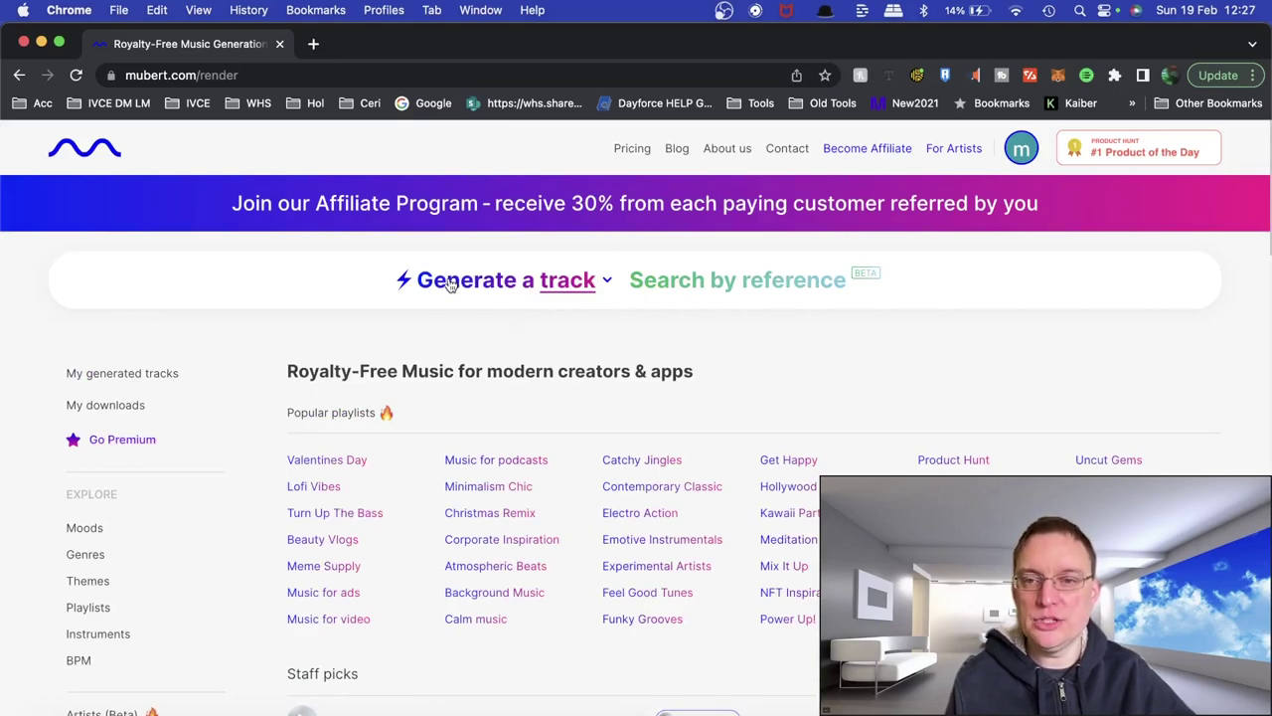
# - Open the track generator and change the duration from 00:45 to 02:20
pyautogui.click(596, 282)
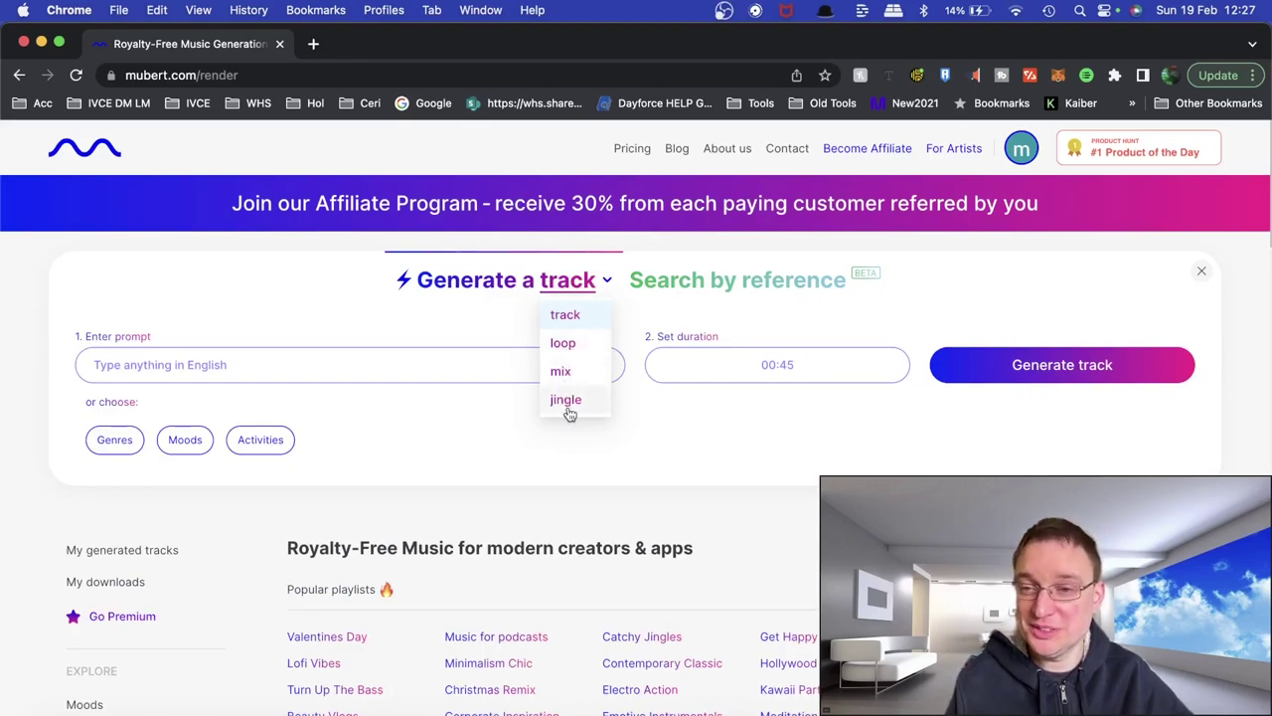
pyautogui.click(809, 373)
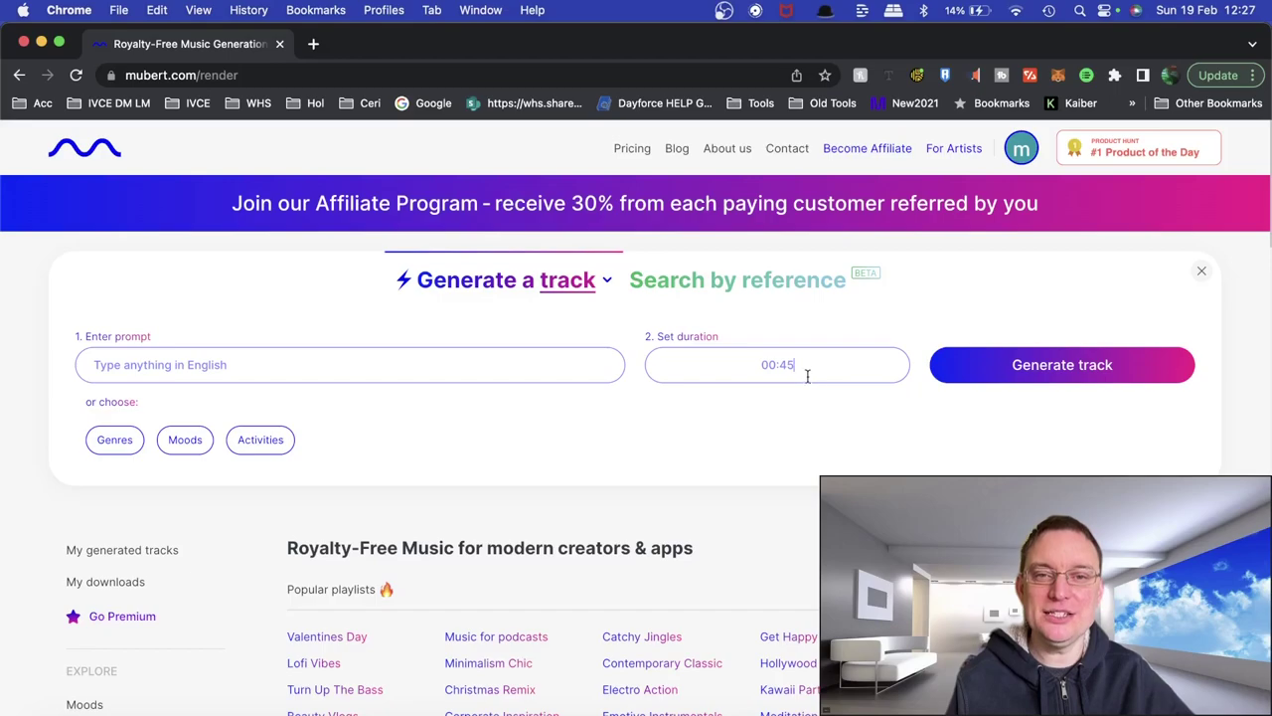
pyautogui.press('BackSpace')
pyautogui.press('BackSpace')
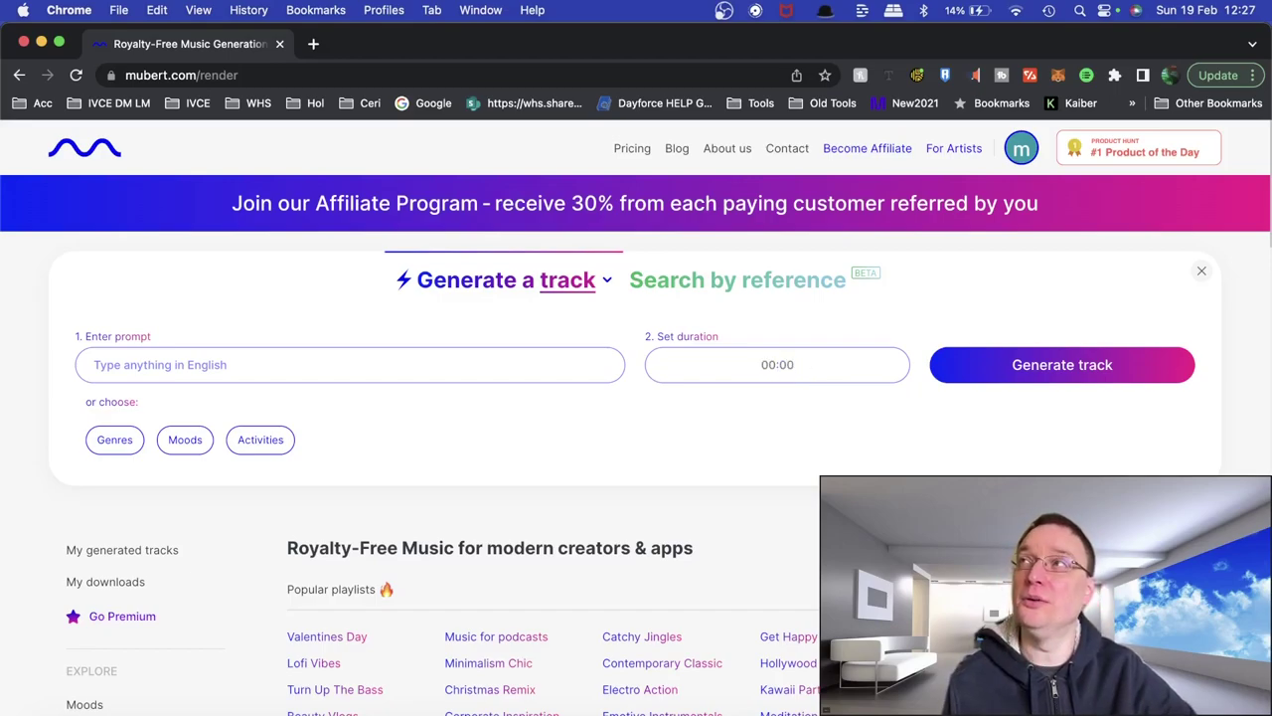
pyautogui.write('100')
pyautogui.press('BackSpace')
pyautogui.press('BackSpace')
pyautogui.press('BackSpace')
pyautogui.write('2')
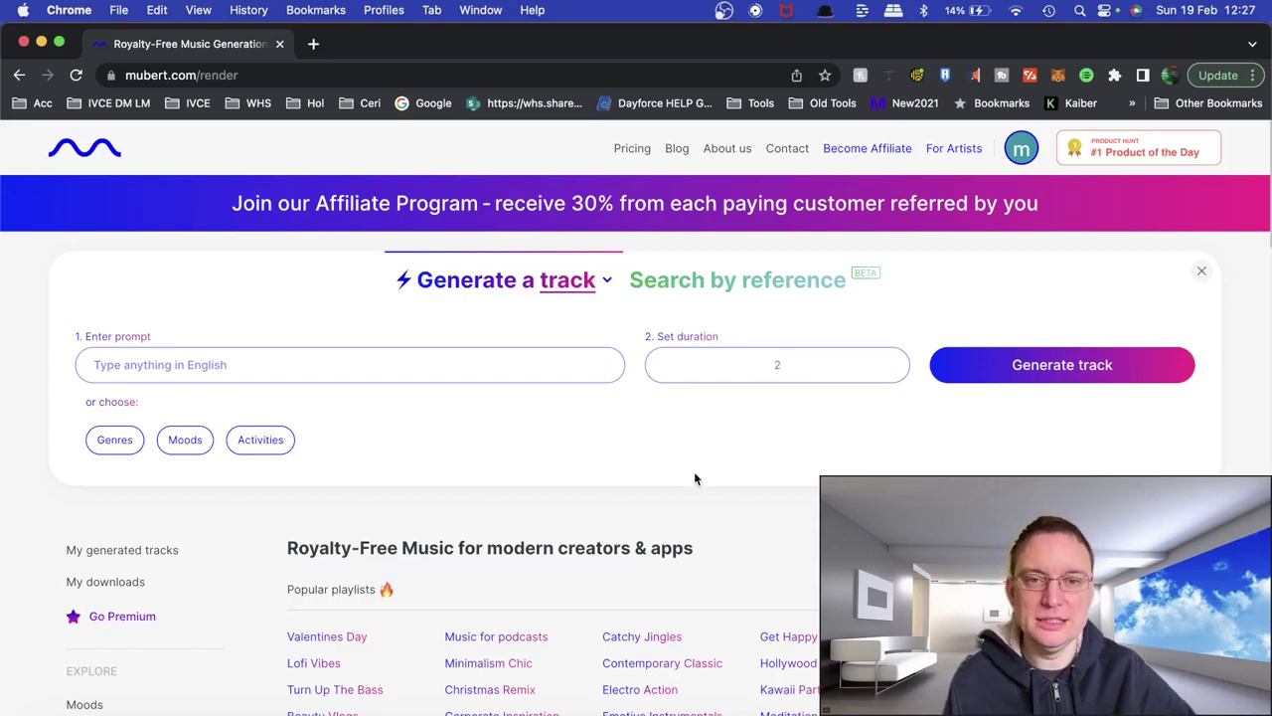
pyautogui.write('0:0')
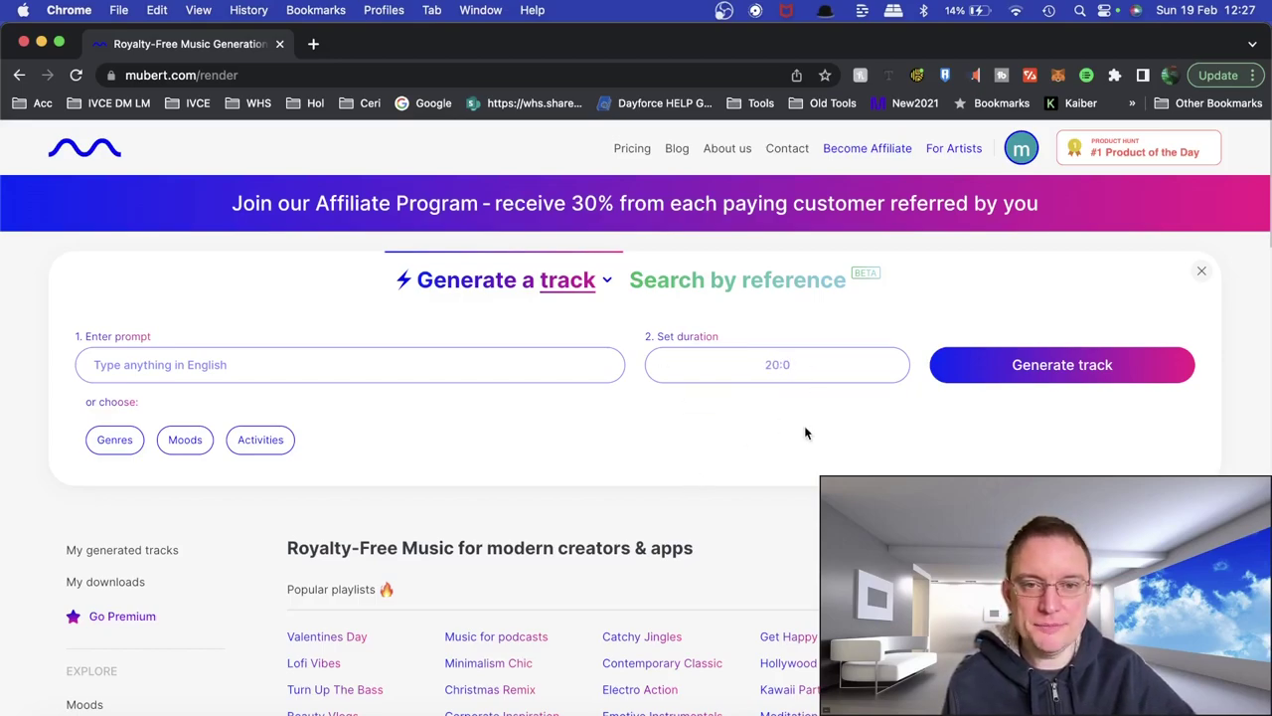
pyautogui.press('BackSpace')
pyautogui.press('BackSpace')
pyautogui.press('BackSpace')
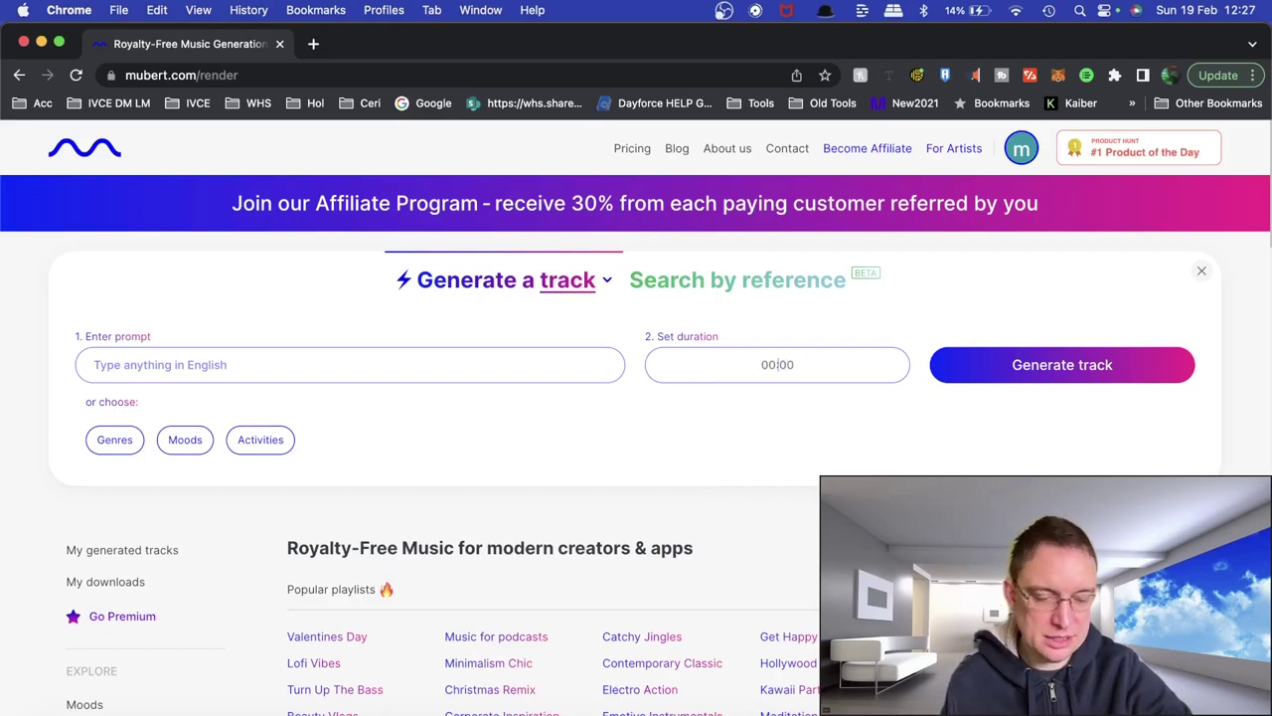
pyautogui.write('02:20')
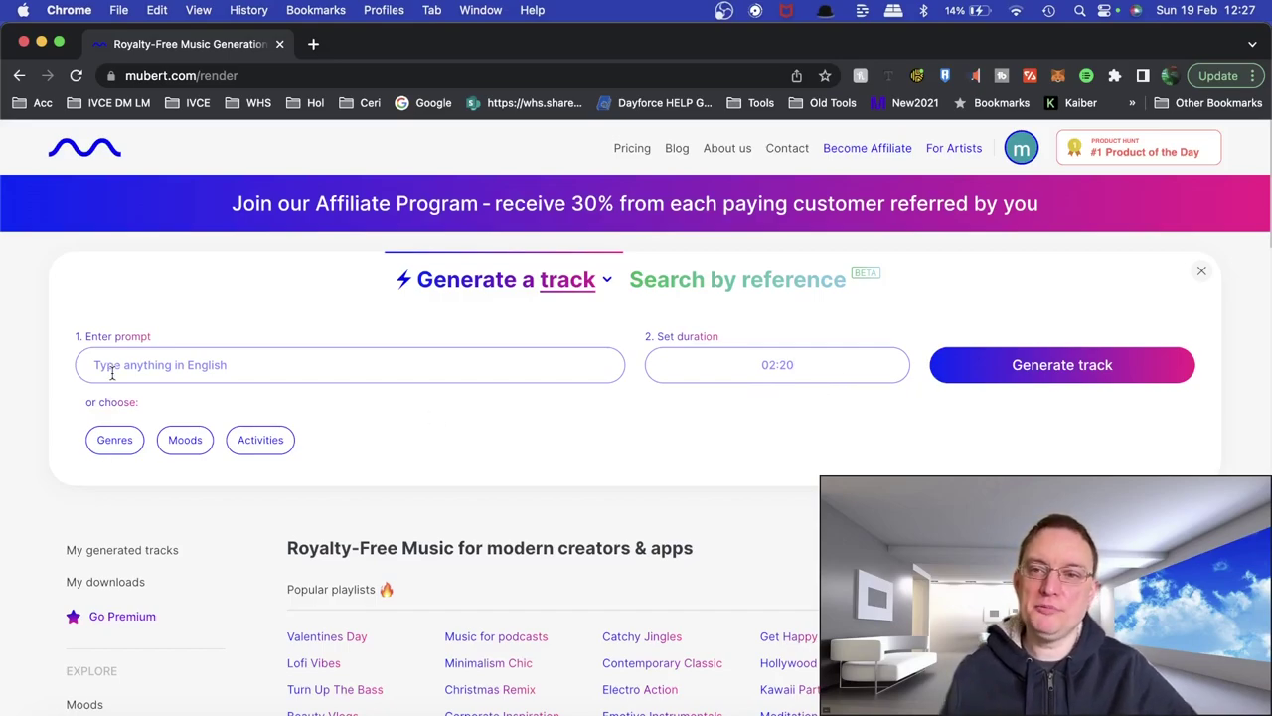
# - Add the Pop / Synth Pop genre tag to the prompt and generate a 02:20 track
pyautogui.click(113, 440)
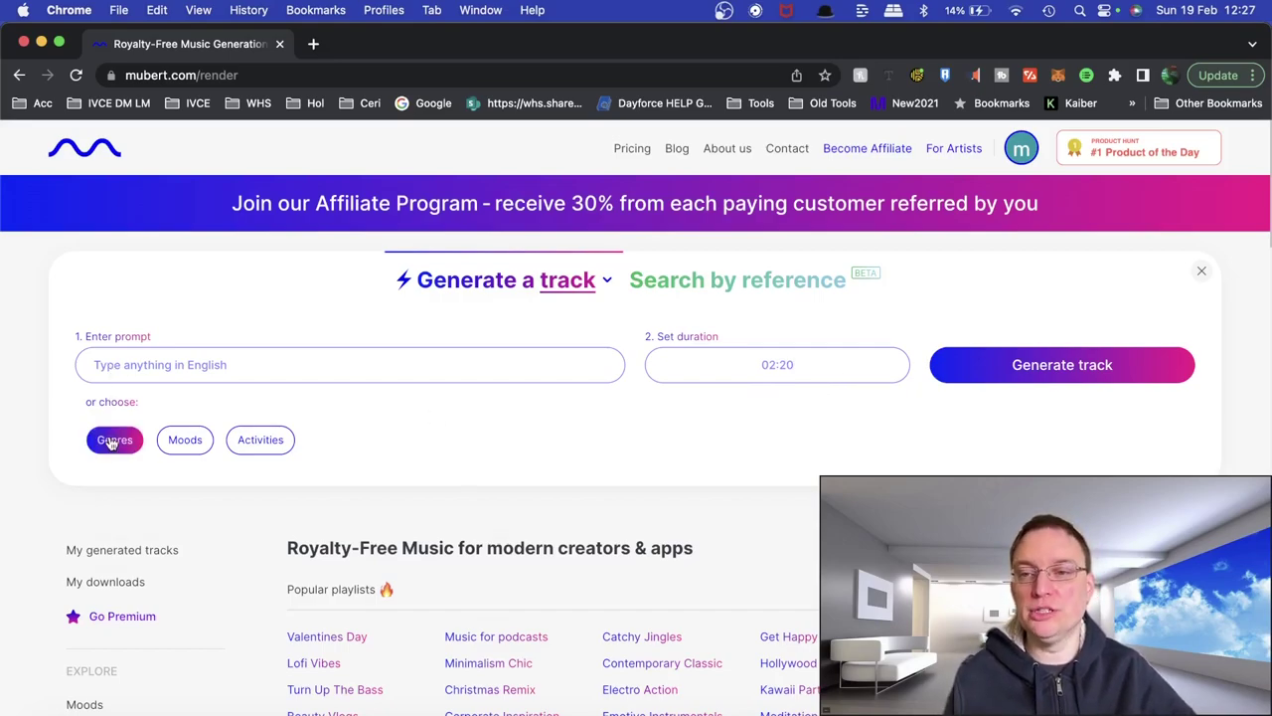
pyautogui.scroll(-5, 439, 573)
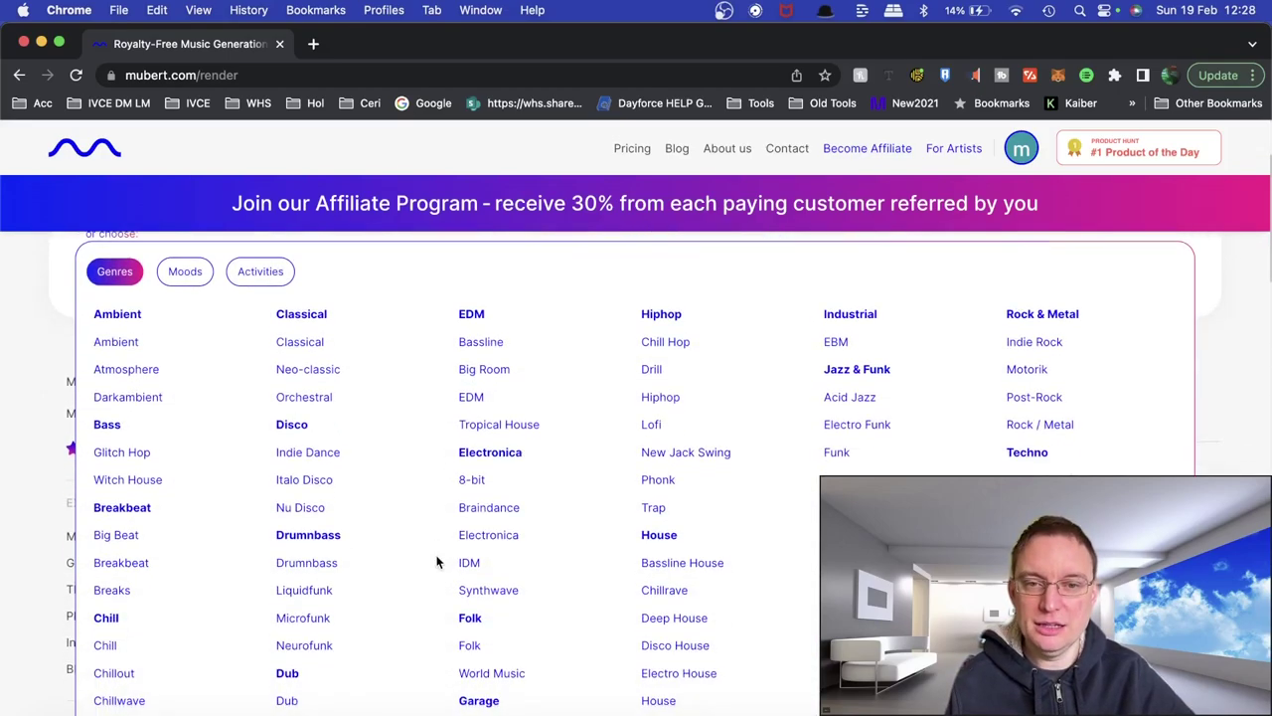
pyautogui.scroll(-3, 439, 573)
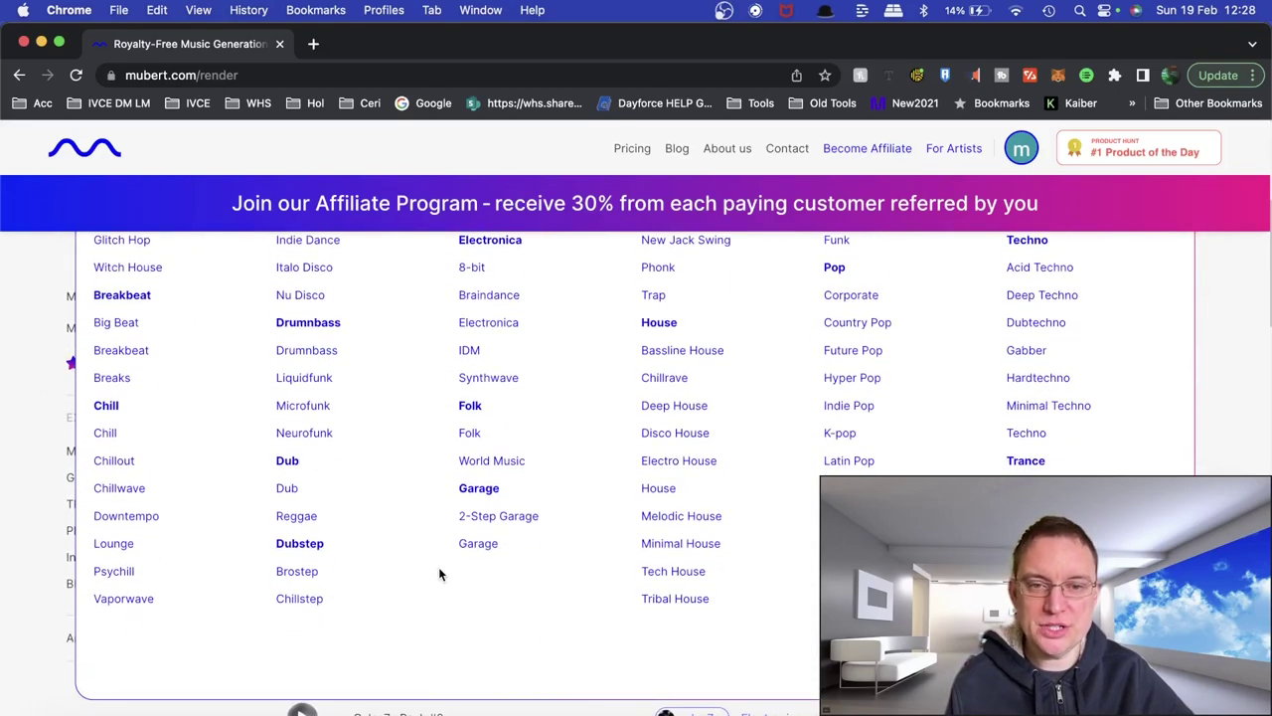
pyautogui.click(723, 633)
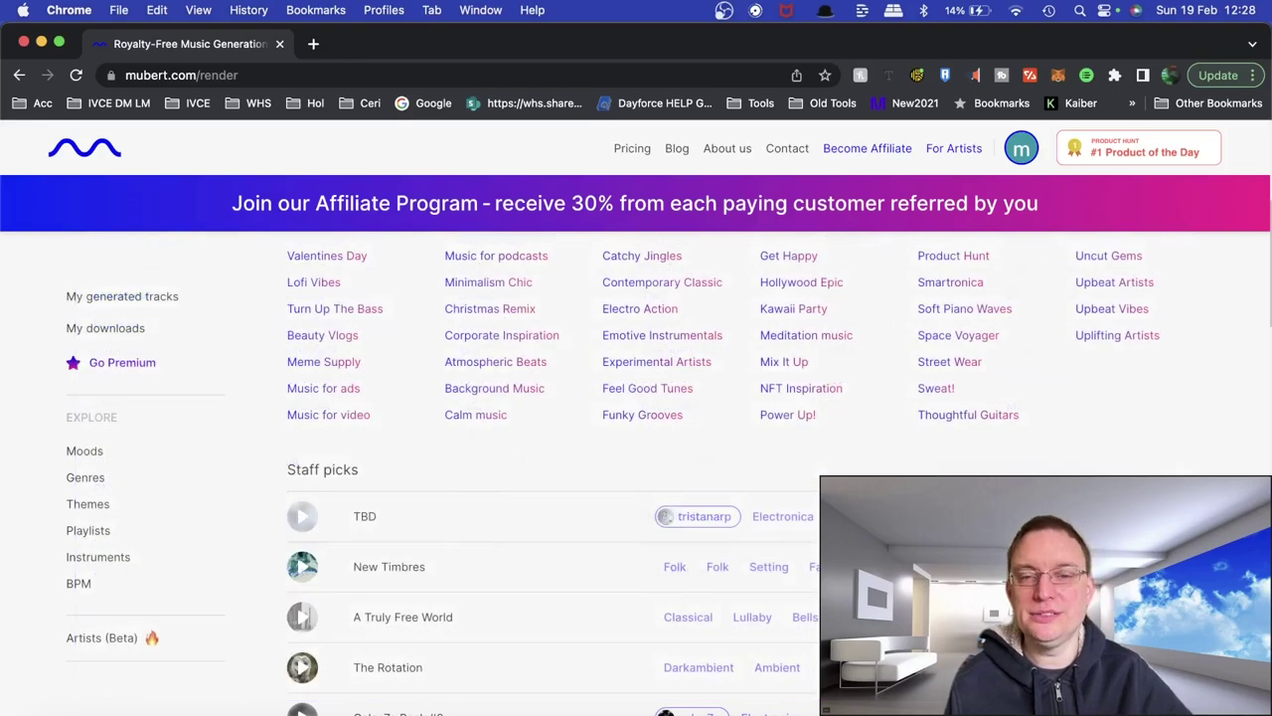
pyautogui.scroll(8, 466, 471)
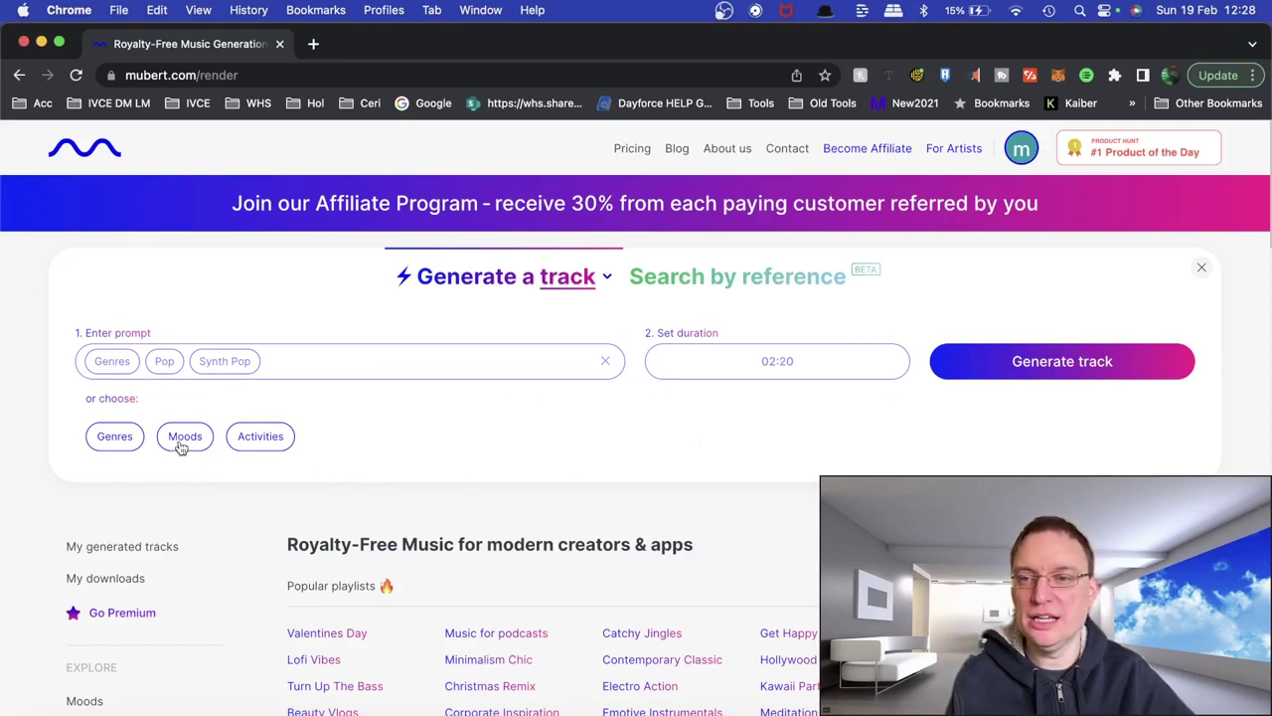
pyautogui.click(1008, 368)
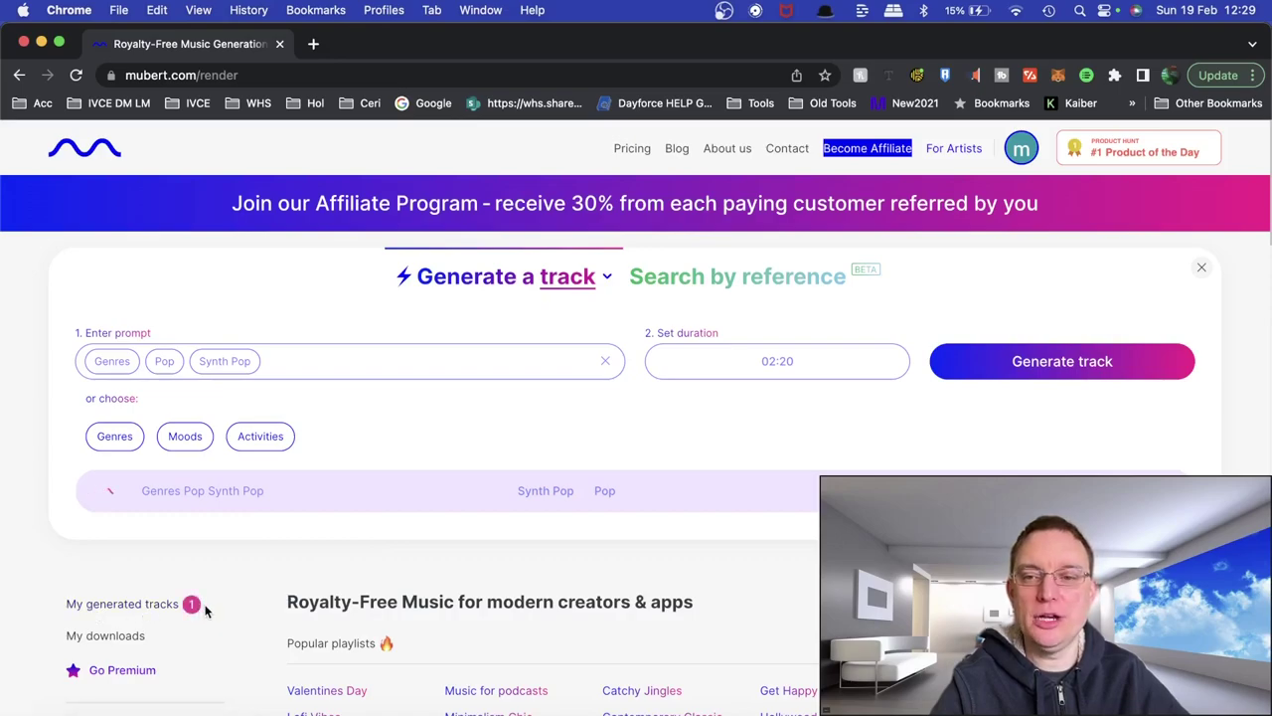
# - Play the Genres Pop Synth Pop track from My generated tracks, skip ahead, and pause at 0:55
pyautogui.click(146, 612)
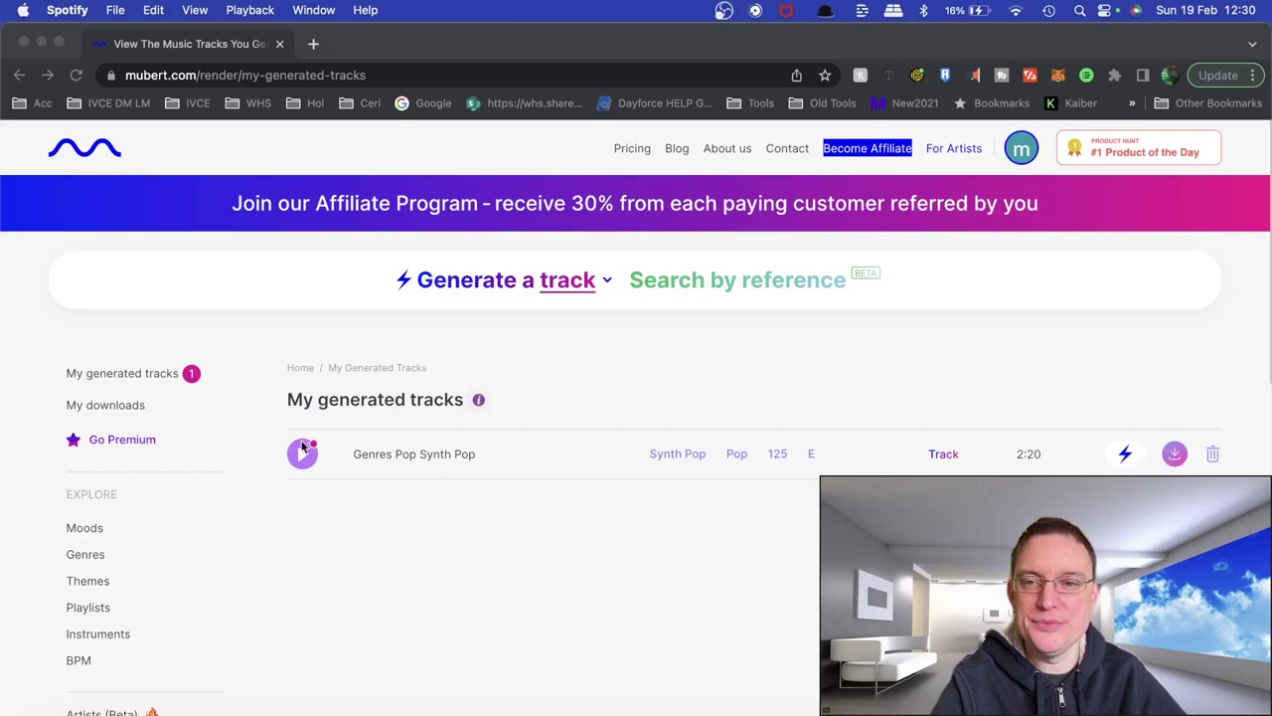
pyautogui.click(304, 455)
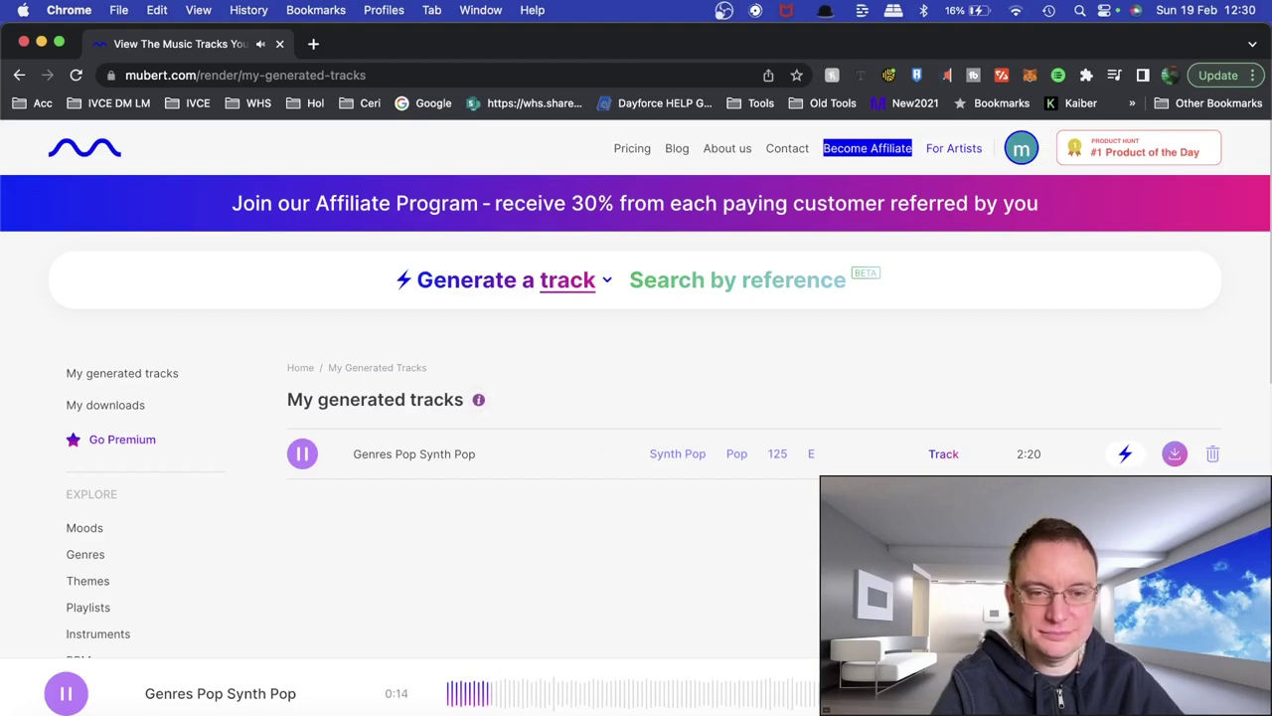
pyautogui.click(588, 693)
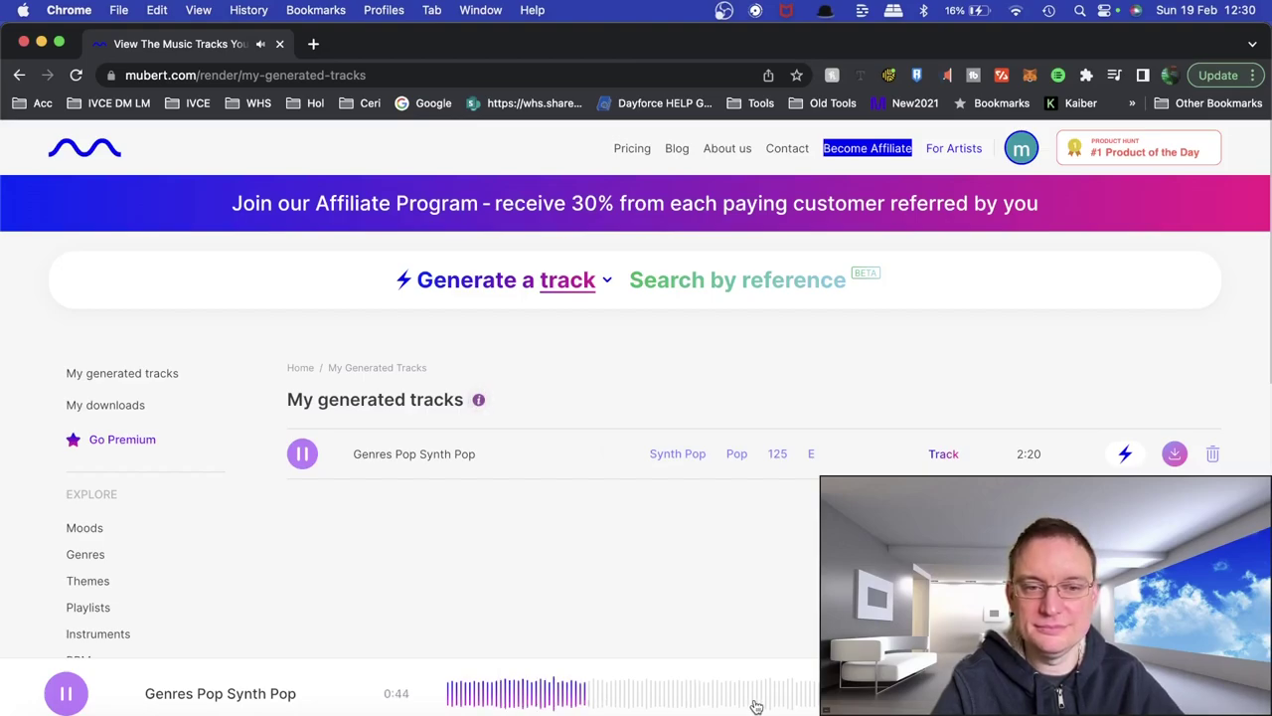
pyautogui.click(66, 699)
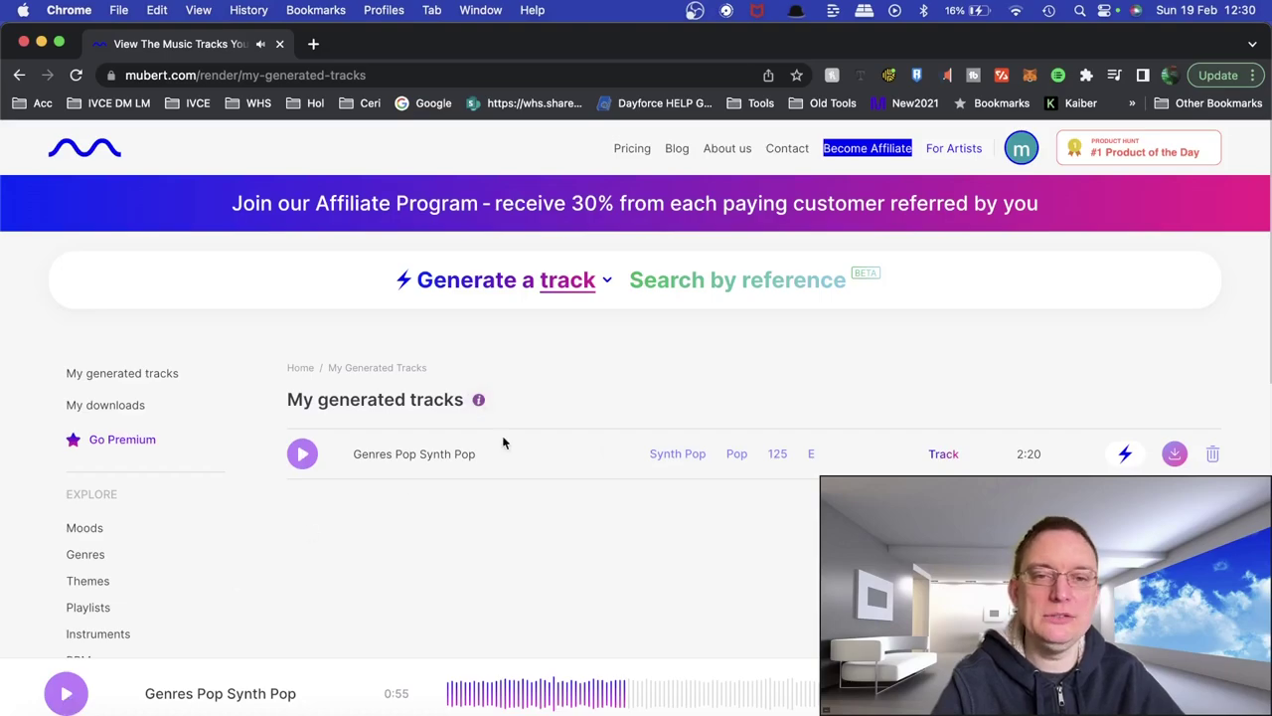
# - Start a similar track from the Synth Pop row, keeping type 'track' and setting duration 00:10
pyautogui.click(1126, 457)
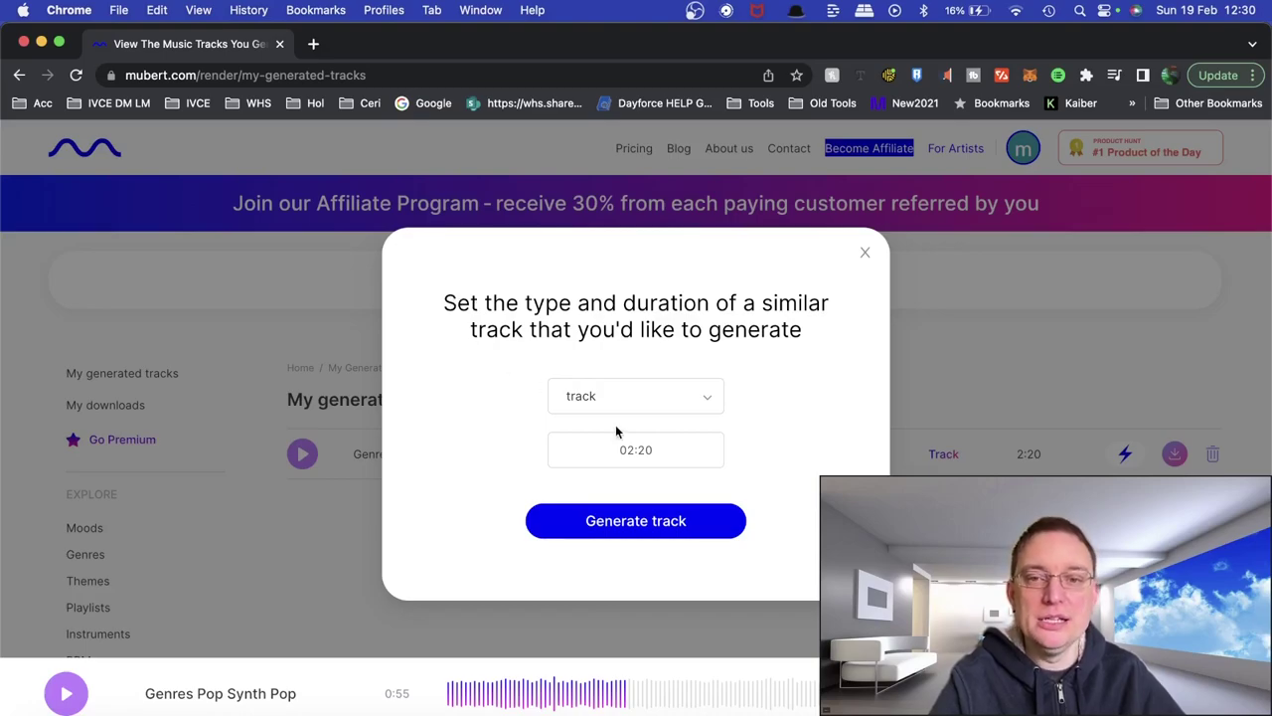
pyautogui.click(631, 401)
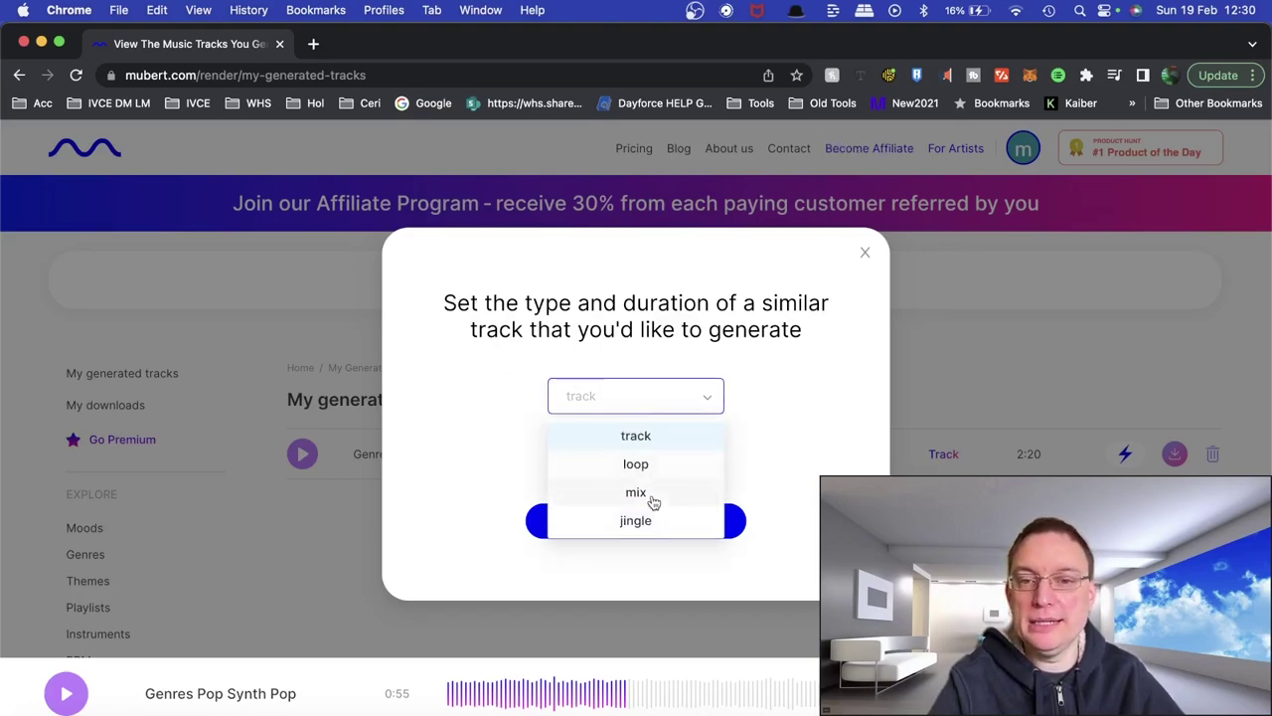
pyautogui.click(635, 435)
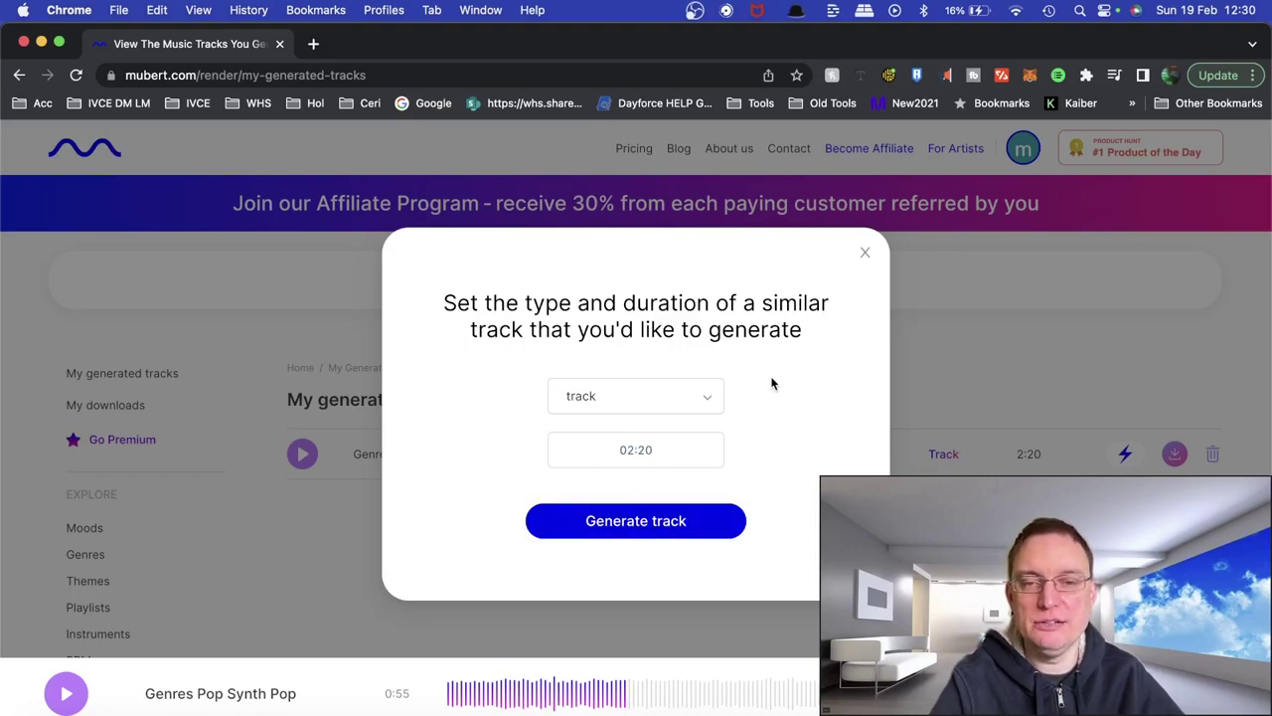
pyautogui.click(638, 460)
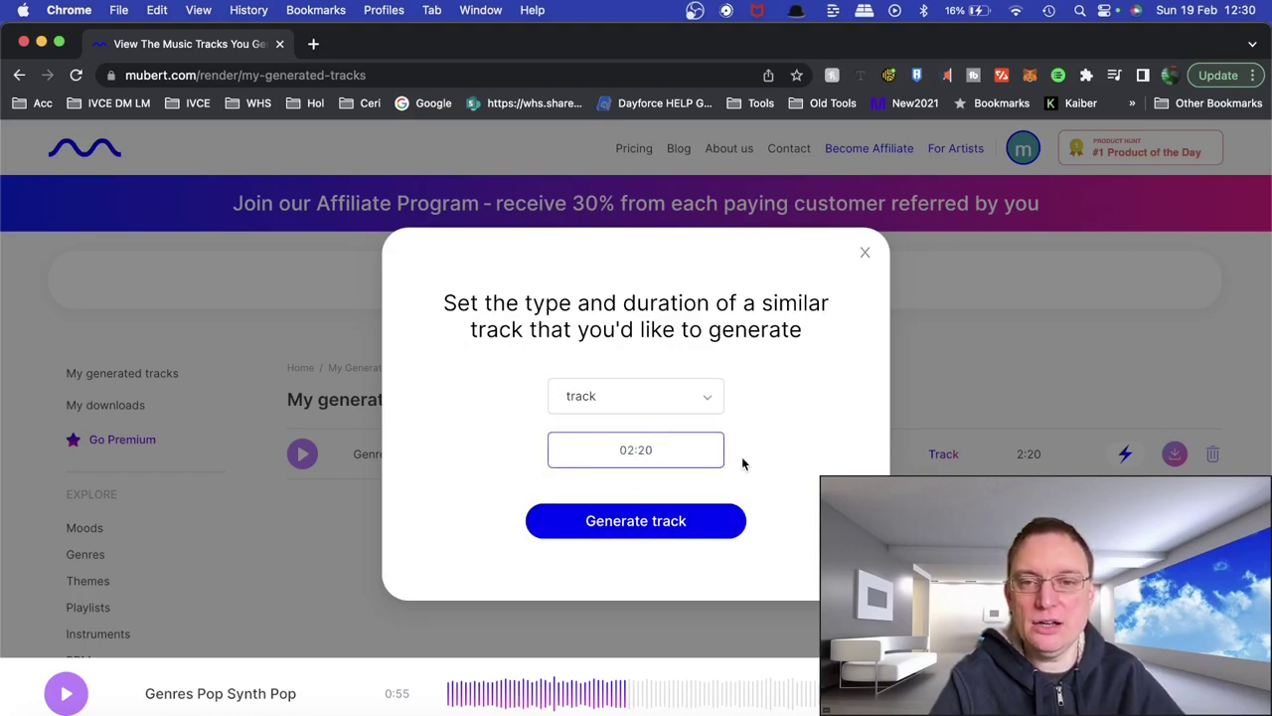
pyautogui.press('Left')
pyautogui.press('Left')
pyautogui.press('Left')
pyautogui.press('BackSpace')
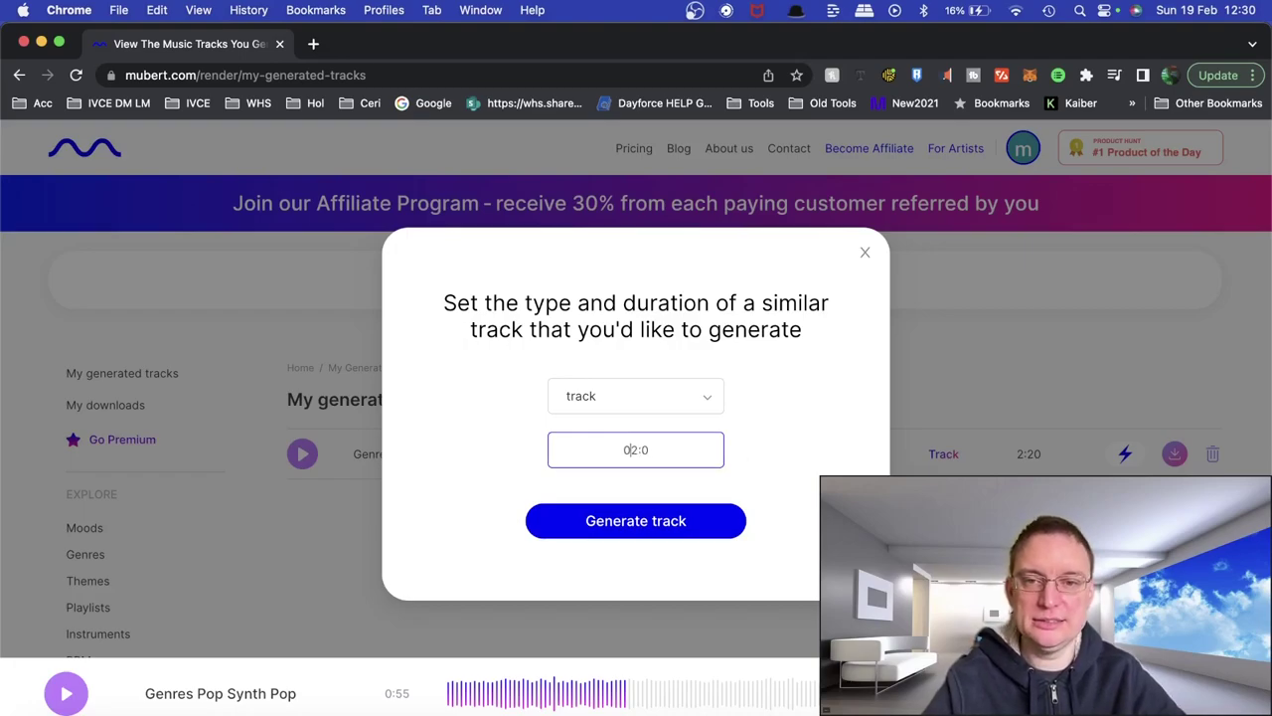
pyautogui.write('0')
pyautogui.press('Right')
pyautogui.press('Right')
pyautogui.press('BackSpace')
pyautogui.write('1')
# - Generate the 0:10 Genres Pop Synth Pop (Remix) track and preview it to 0:07
pyautogui.click(680, 509)
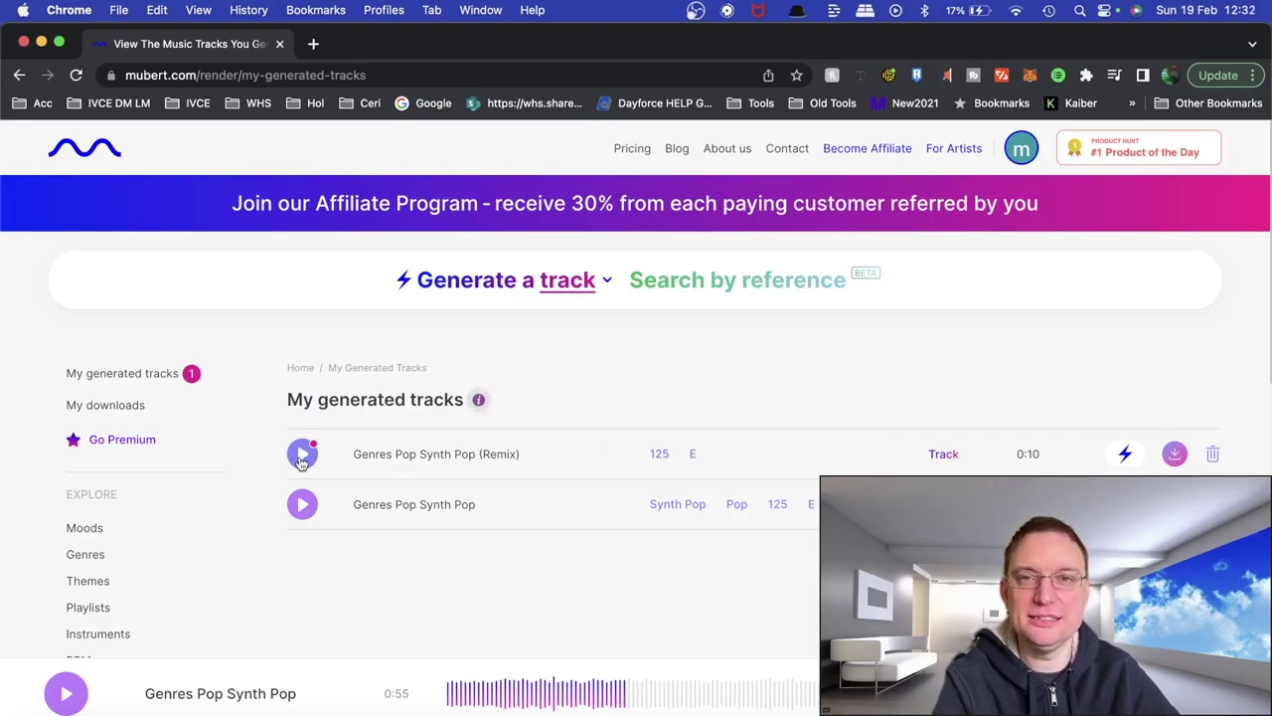
pyautogui.click(301, 460)
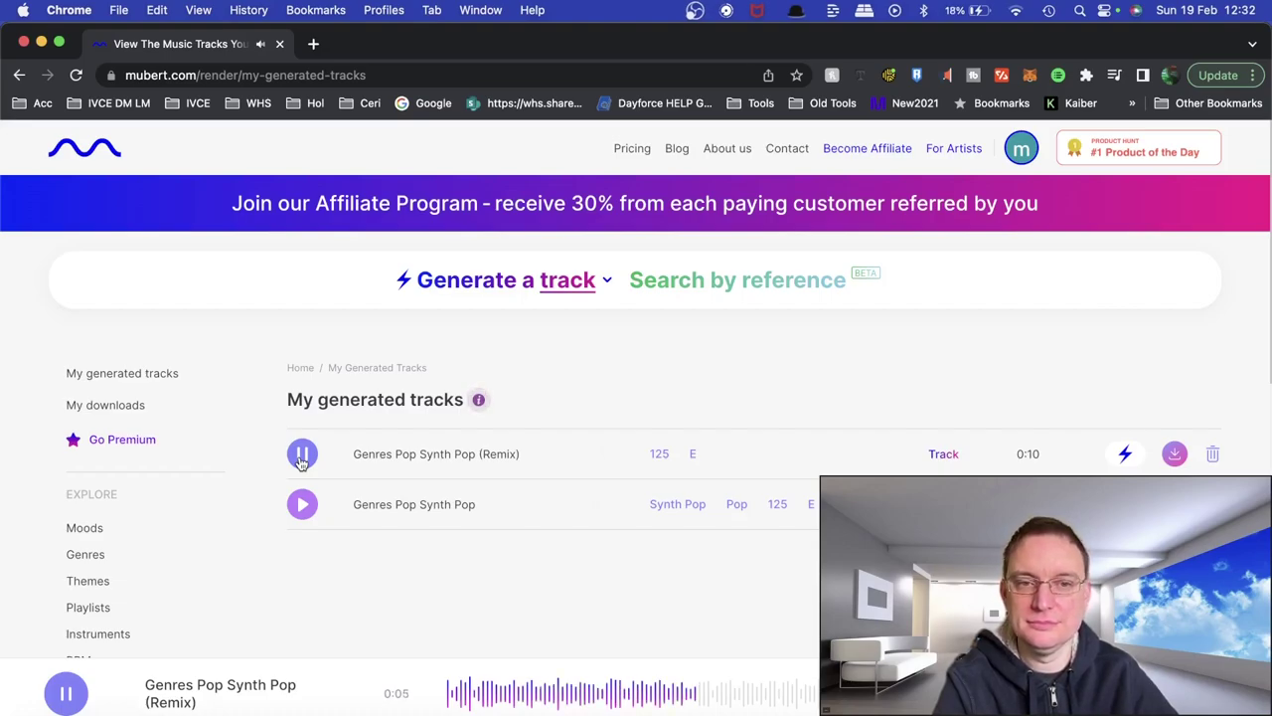
pyautogui.click(302, 457)
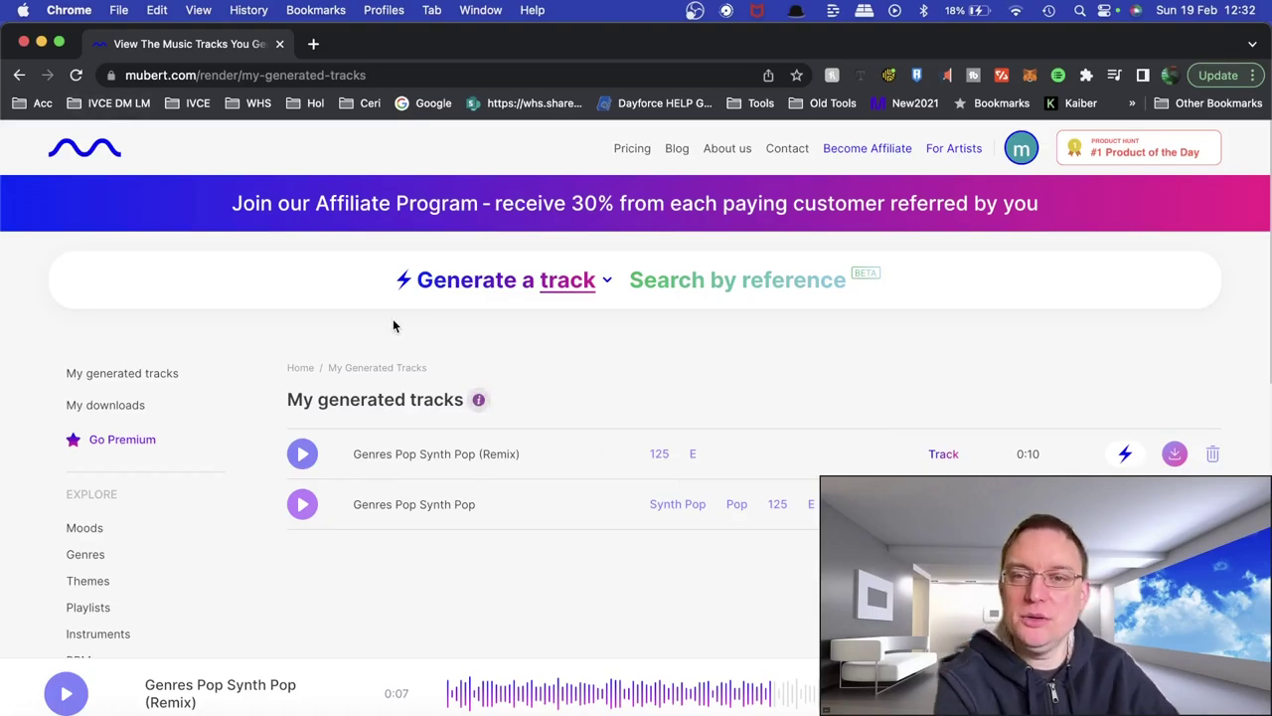
# - Open the generator's type choices and browse the Moods categories
pyautogui.click(608, 282)
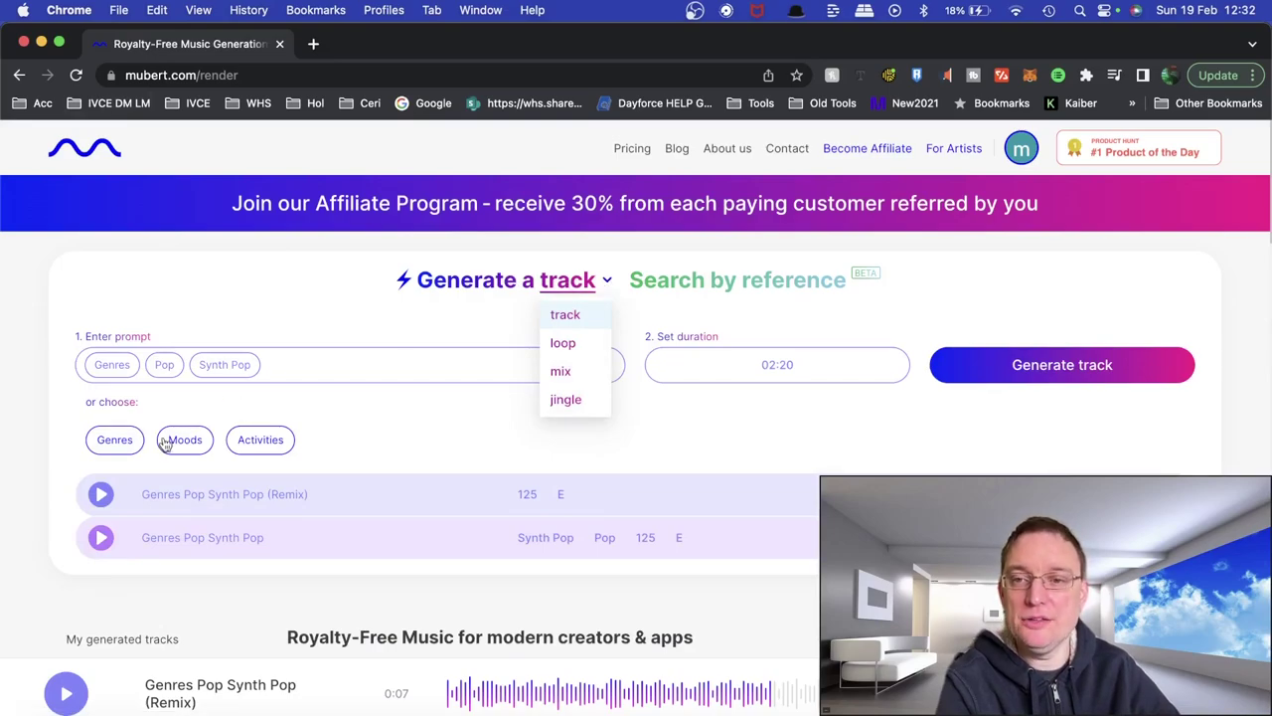
pyautogui.click(171, 441)
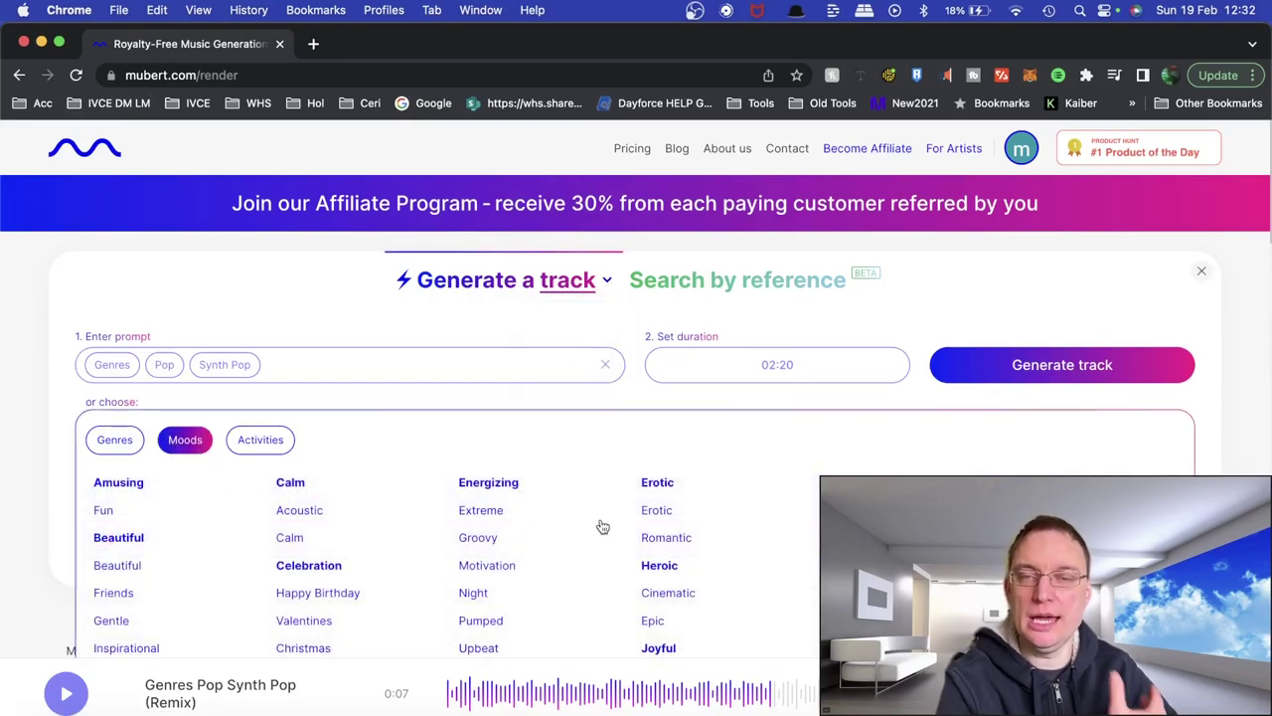
pyautogui.scroll(-2, 600, 524)
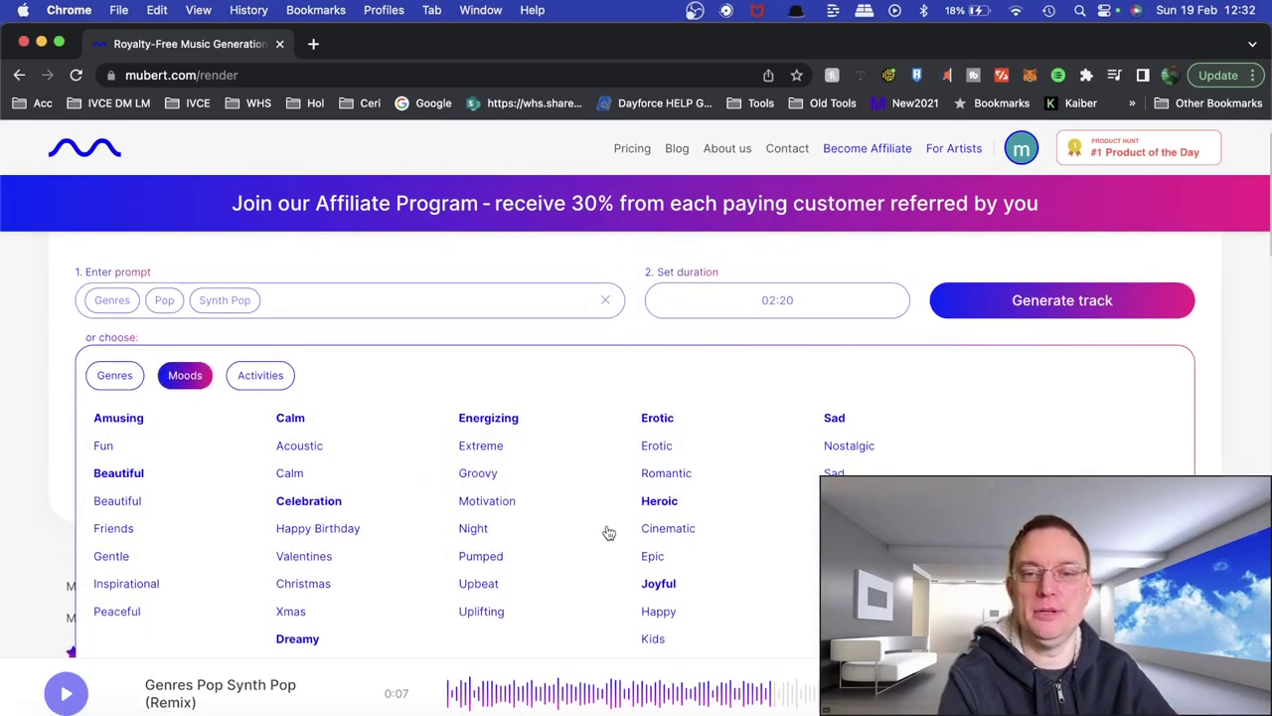
pyautogui.scroll(-3, 606, 529)
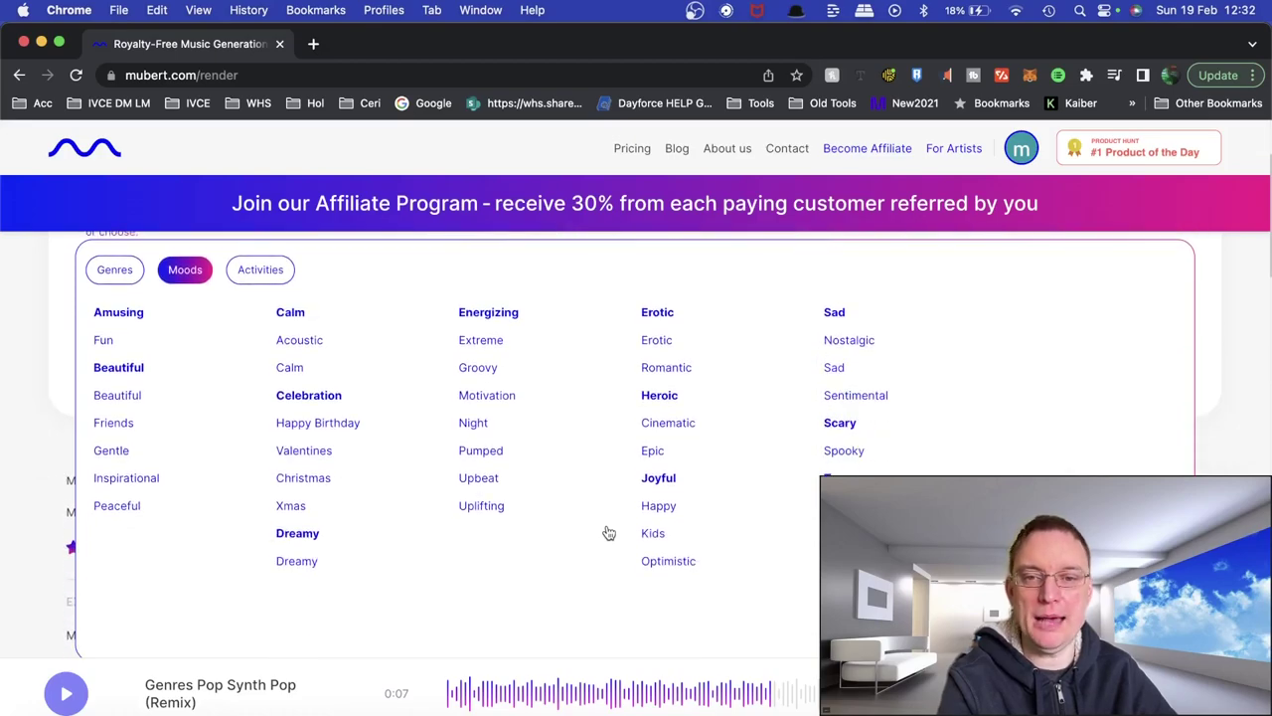
pyautogui.scroll(5, 424, 438)
# - Browse the Activities categories, then collapse the list
pyautogui.click(271, 443)
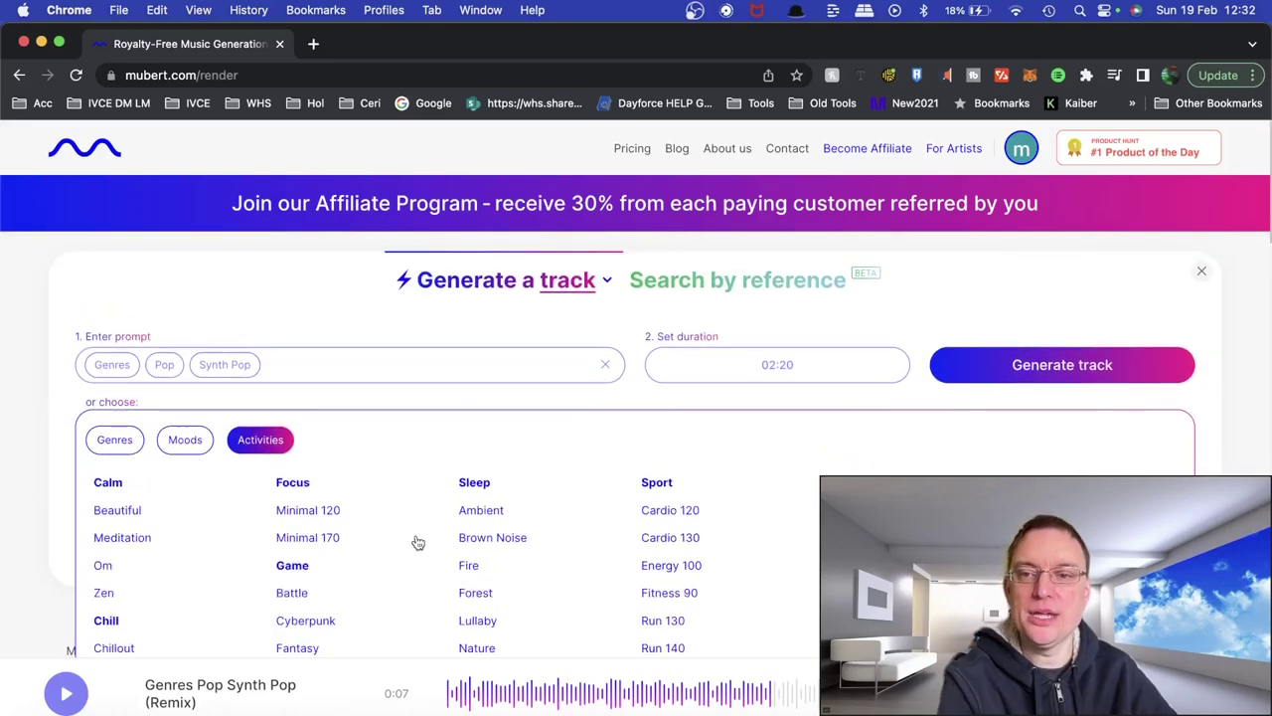
pyautogui.scroll(-1, 124, 536)
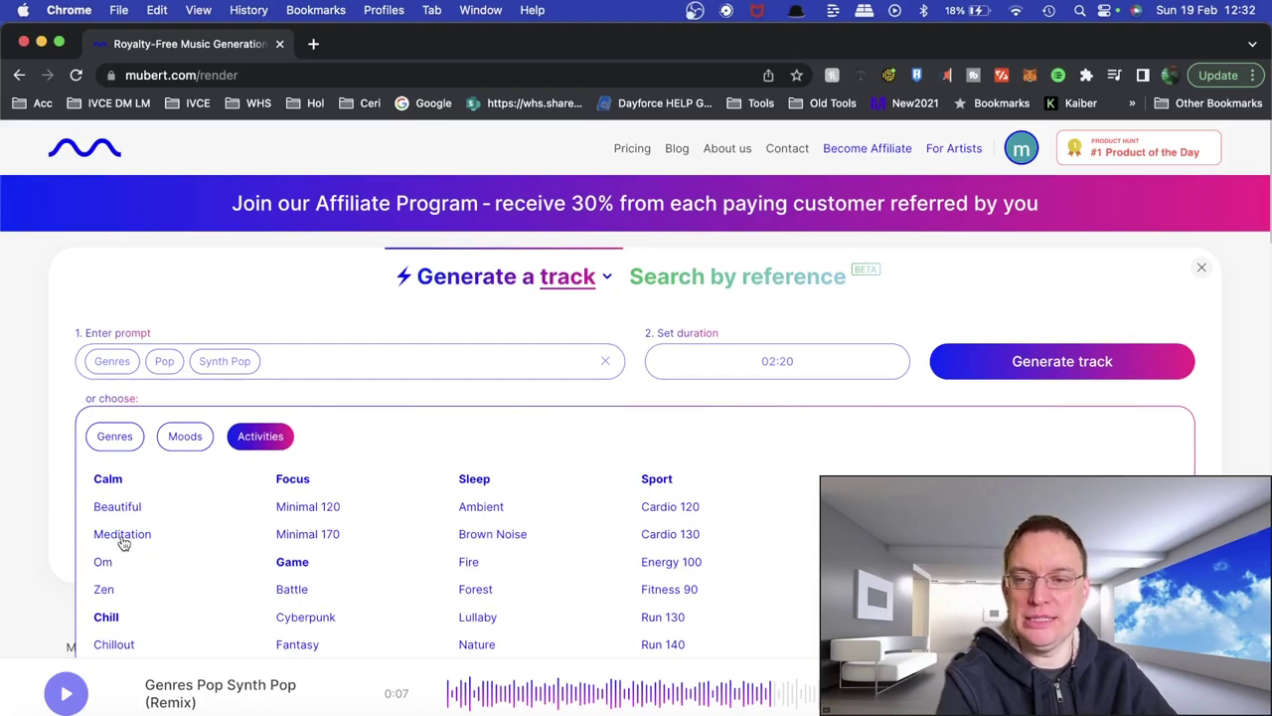
pyautogui.scroll(-4, 492, 541)
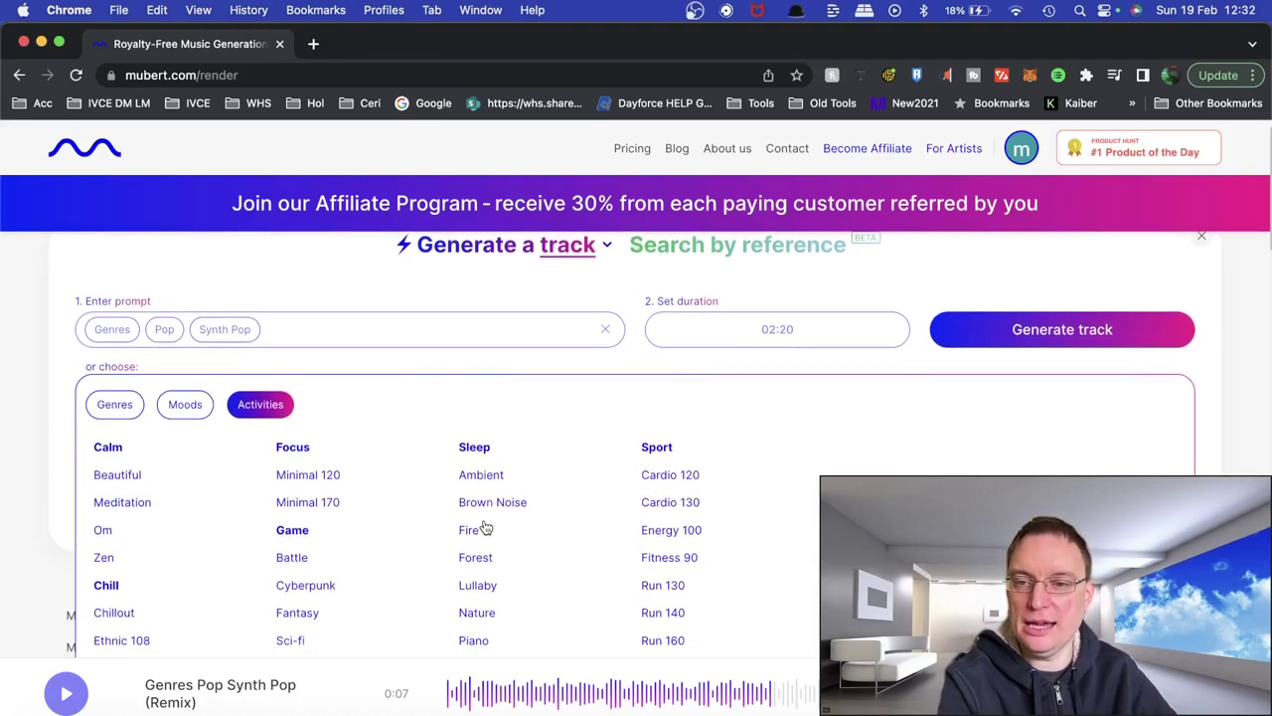
pyautogui.scroll(-2, 484, 527)
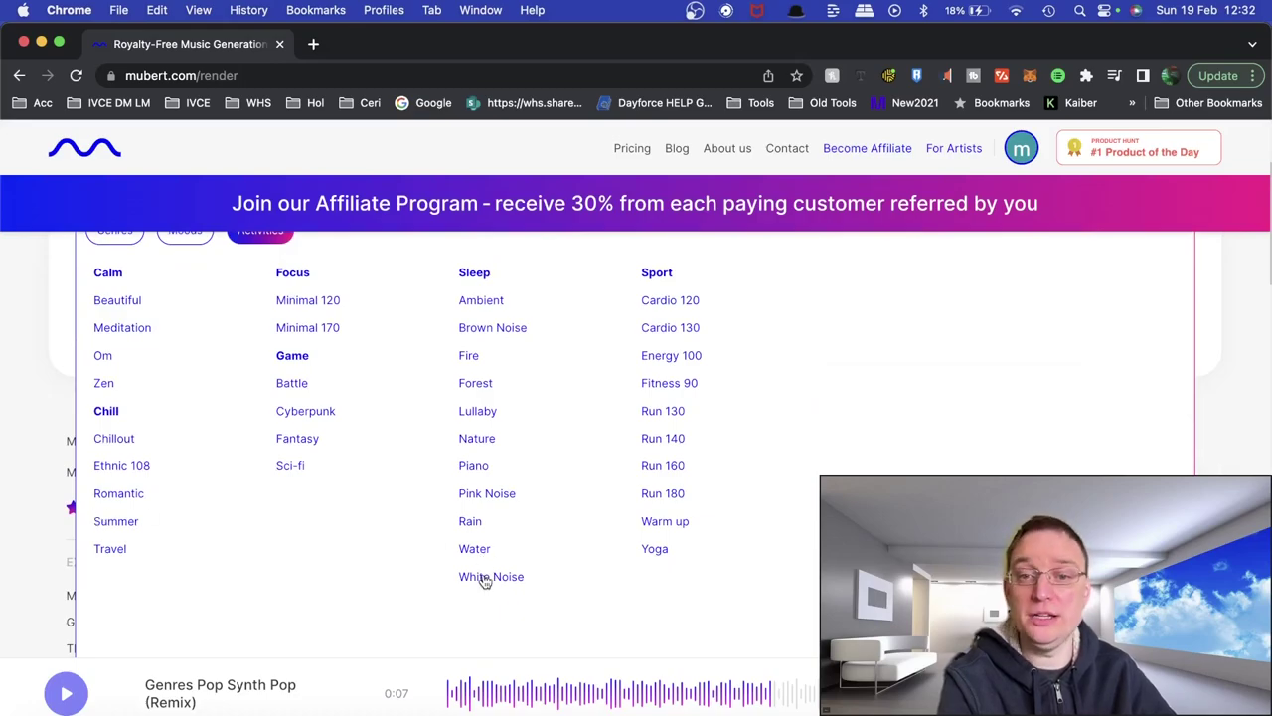
pyautogui.scroll(5, 463, 532)
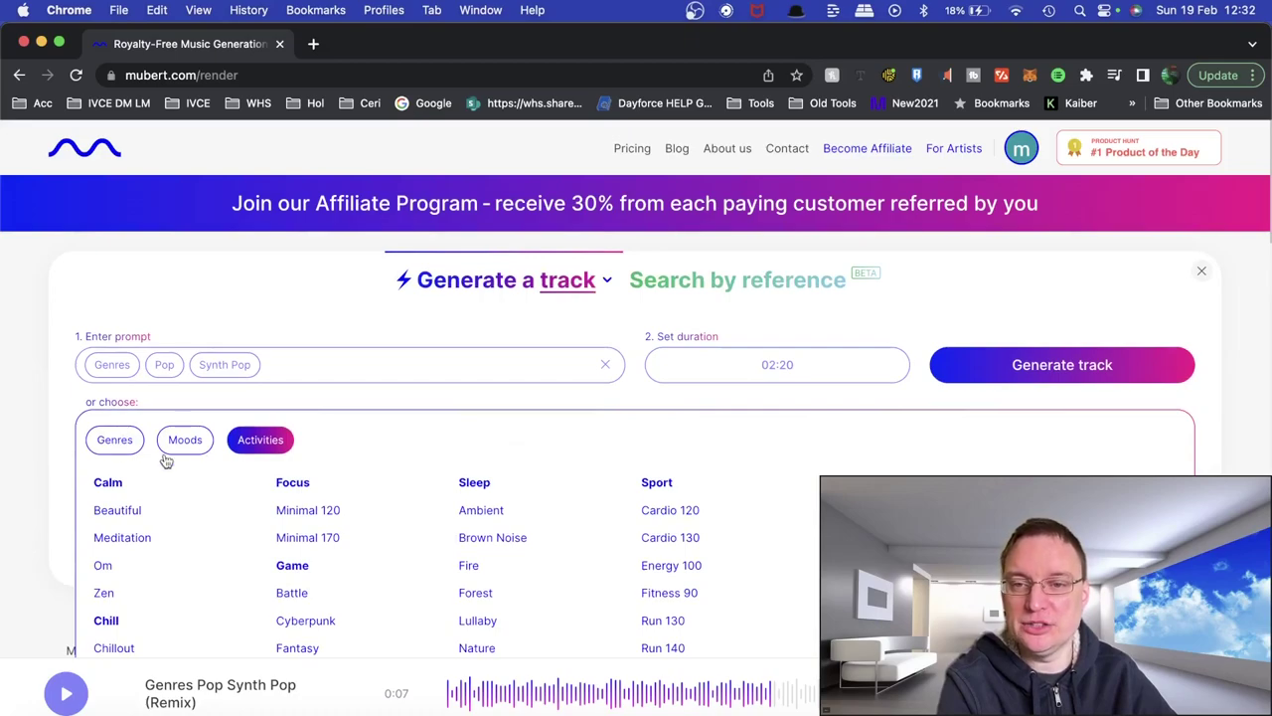
pyautogui.scroll(-3, 186, 332)
pyautogui.scroll(3, 263, 355)
pyautogui.click(267, 371)
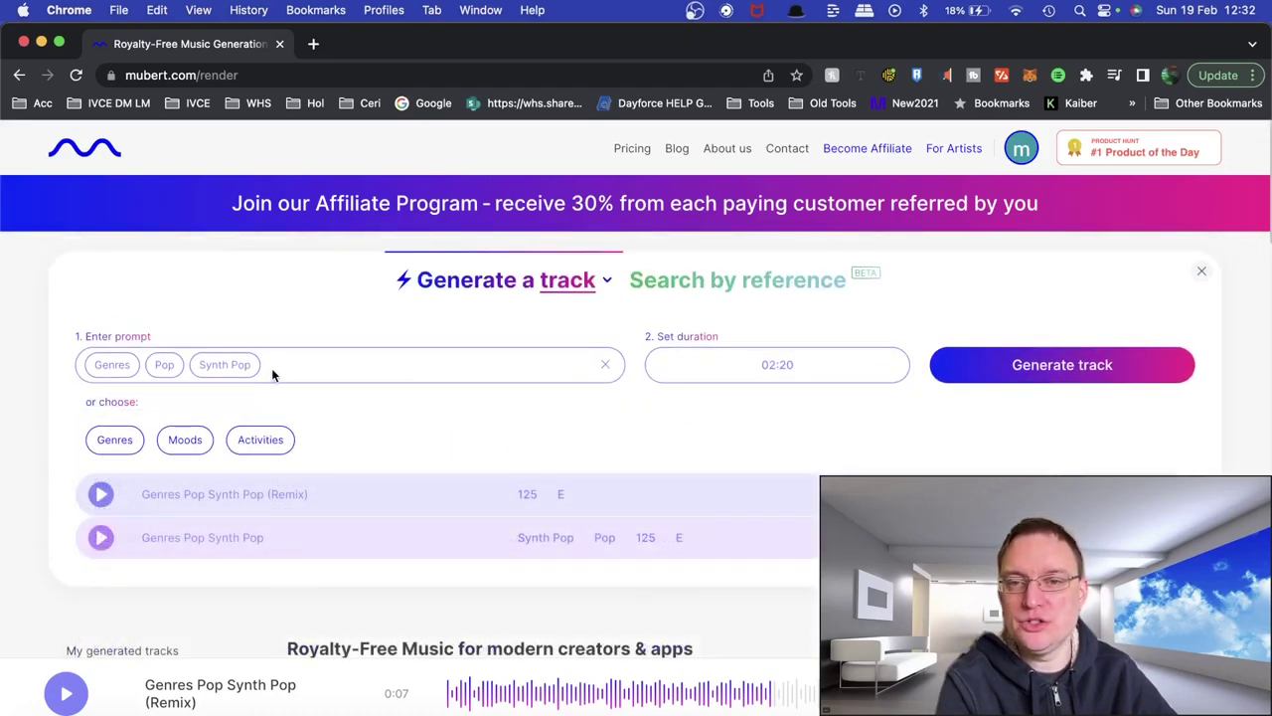
# - Clear the prompt tags, set duration to 00:10, and type 'rnb rap music on a sunday'
pyautogui.click(605, 364)
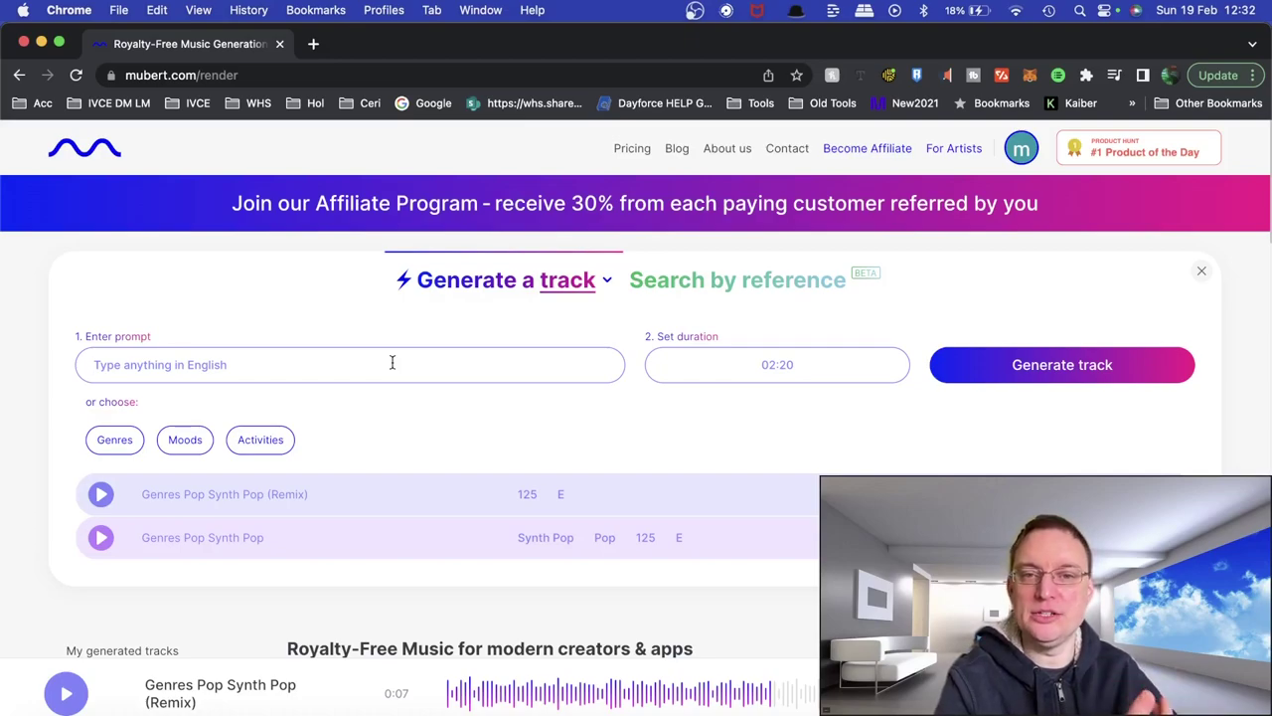
pyautogui.moveTo(750, 364); pyautogui.dragTo(813, 364)
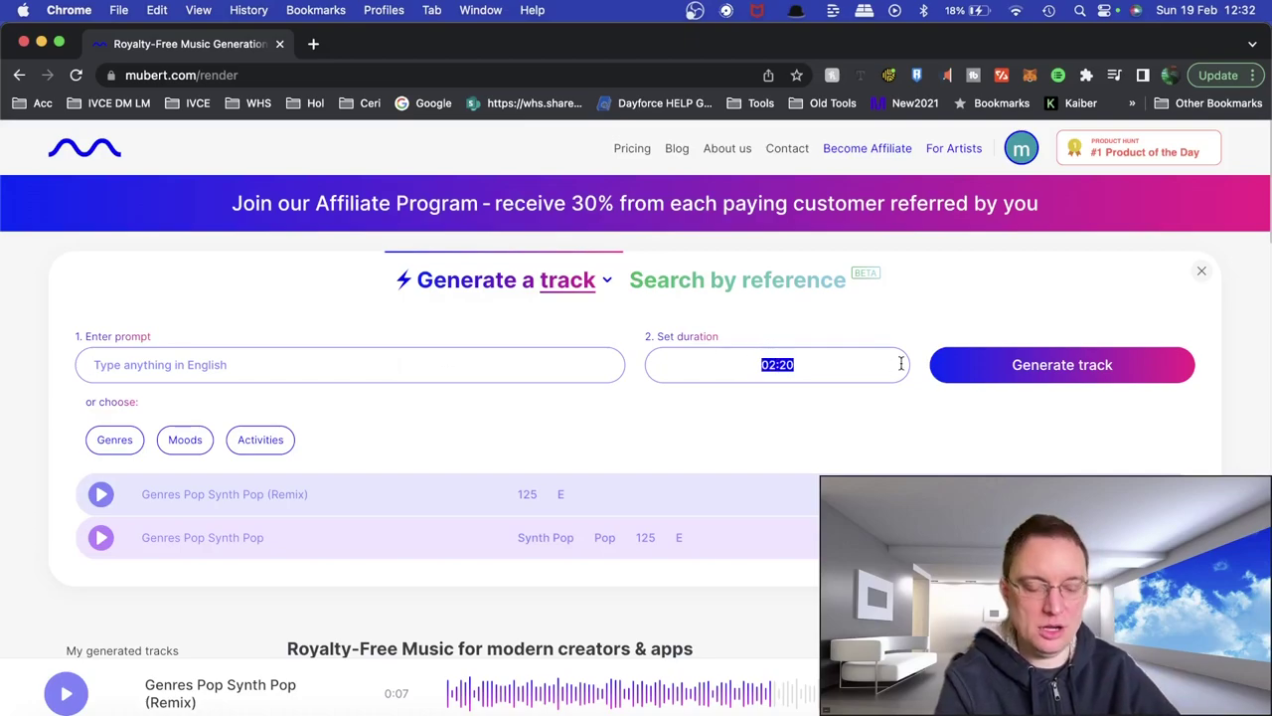
pyautogui.write('1')
pyautogui.press('BackSpace')
pyautogui.press('BackSpace')
pyautogui.press('BackSpace')
pyautogui.write('00:')
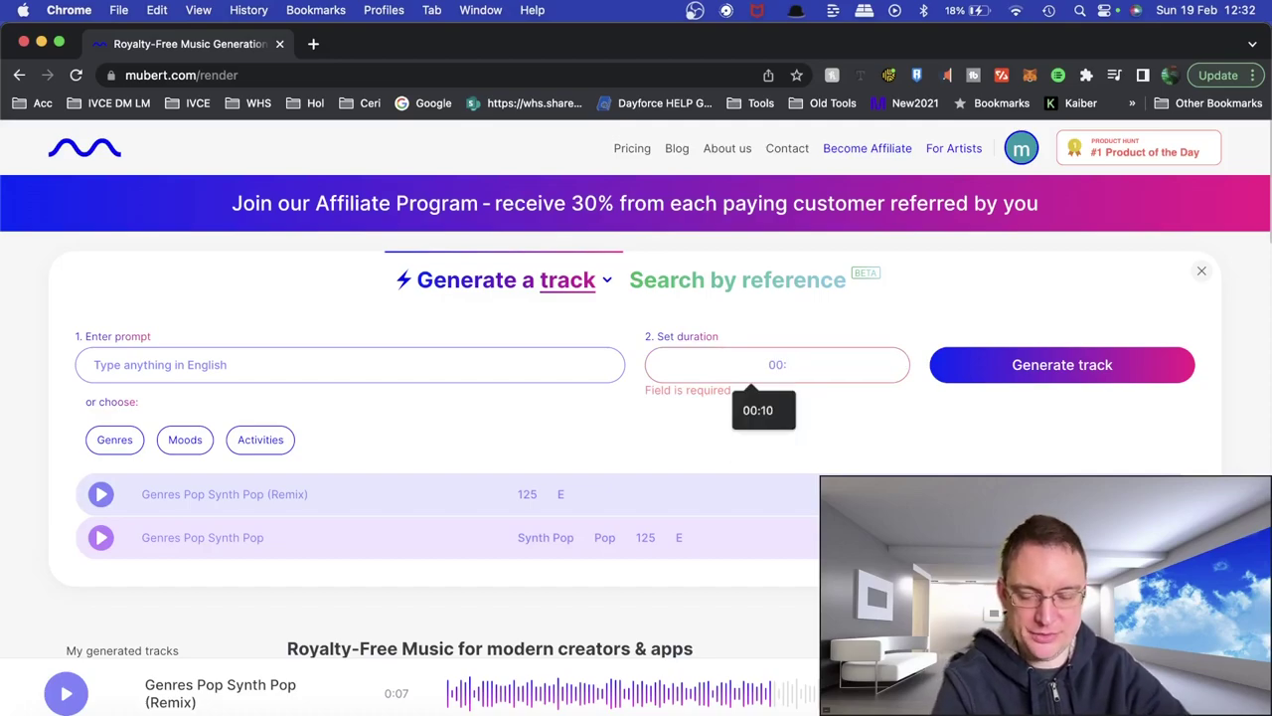
pyautogui.write('10')
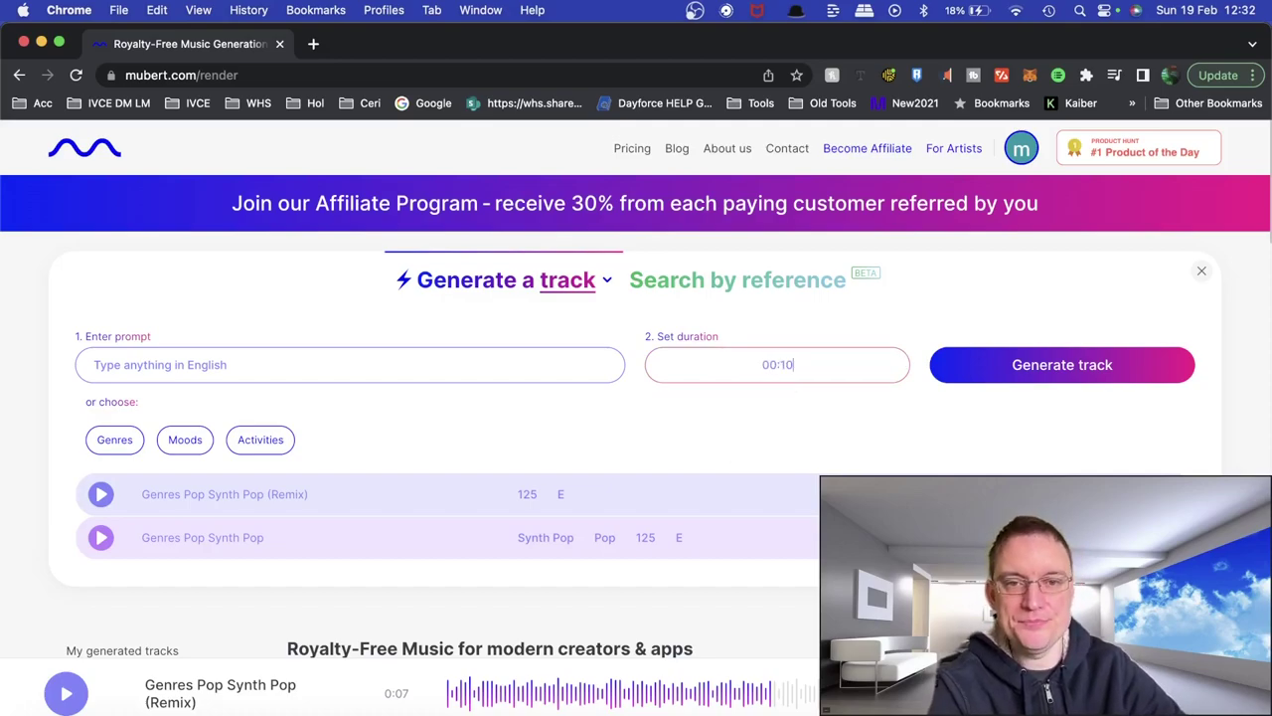
pyautogui.click(321, 361)
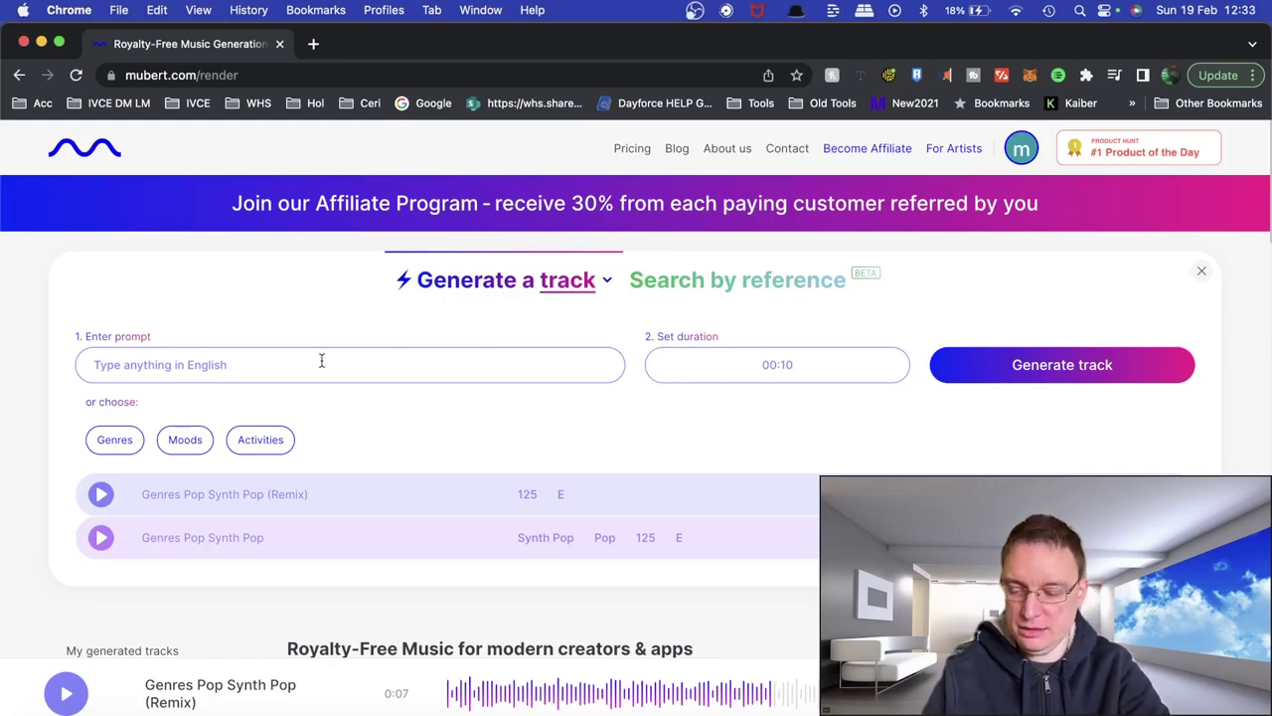
pyautogui.write('rnb ramp m')
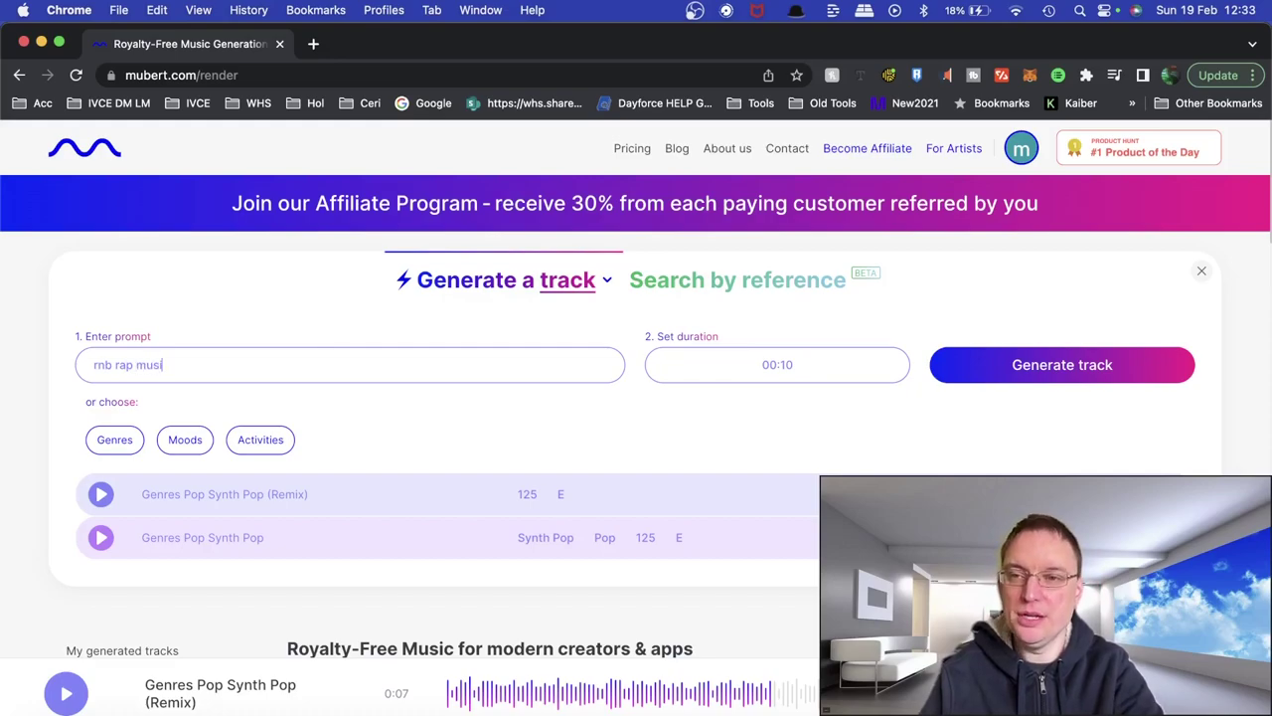
pyautogui.write('usic on a sundaty')
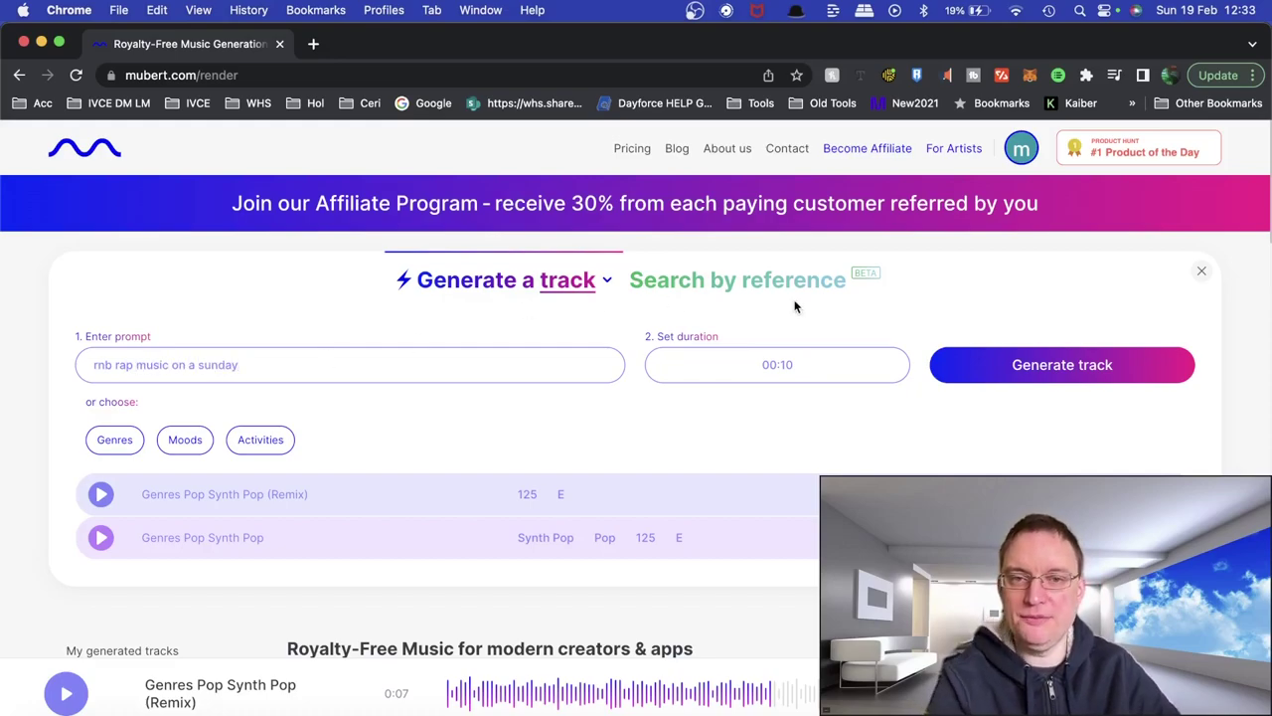
# - Generate the 'Rnb rap music on a sunday' track, preview it to 0:06, then select the prompt text
pyautogui.click(1044, 370)
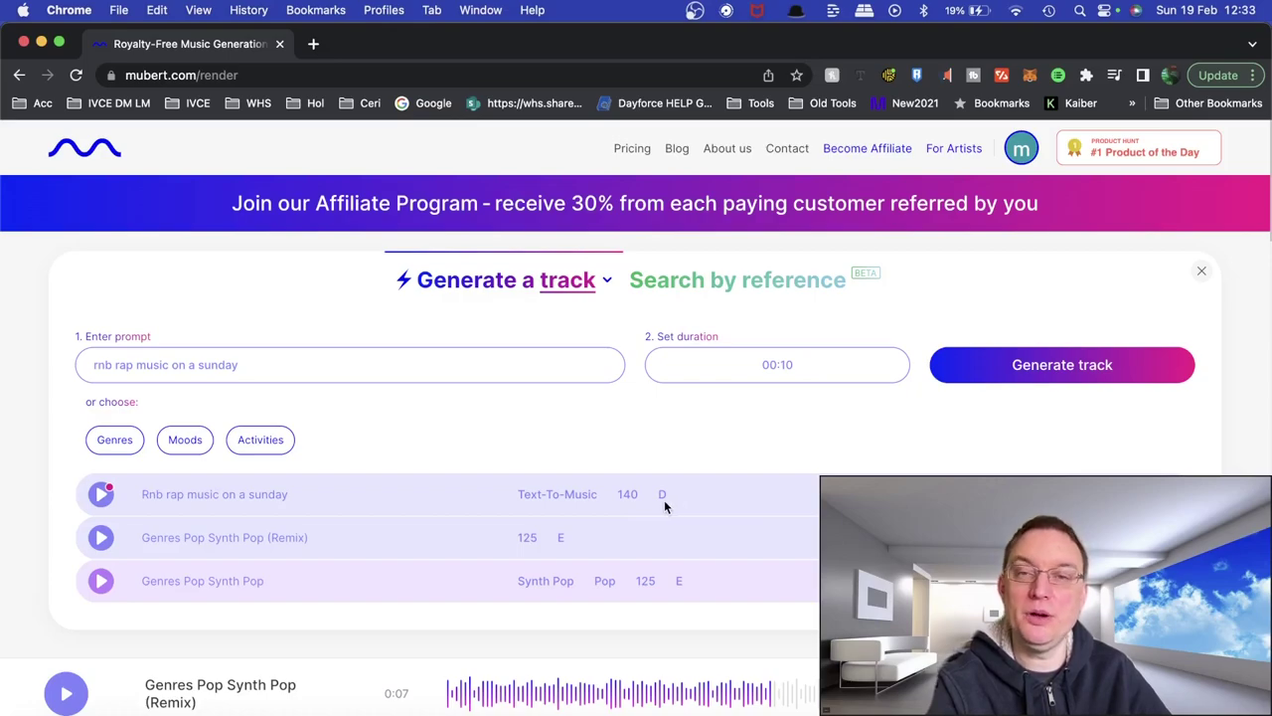
pyautogui.click(105, 496)
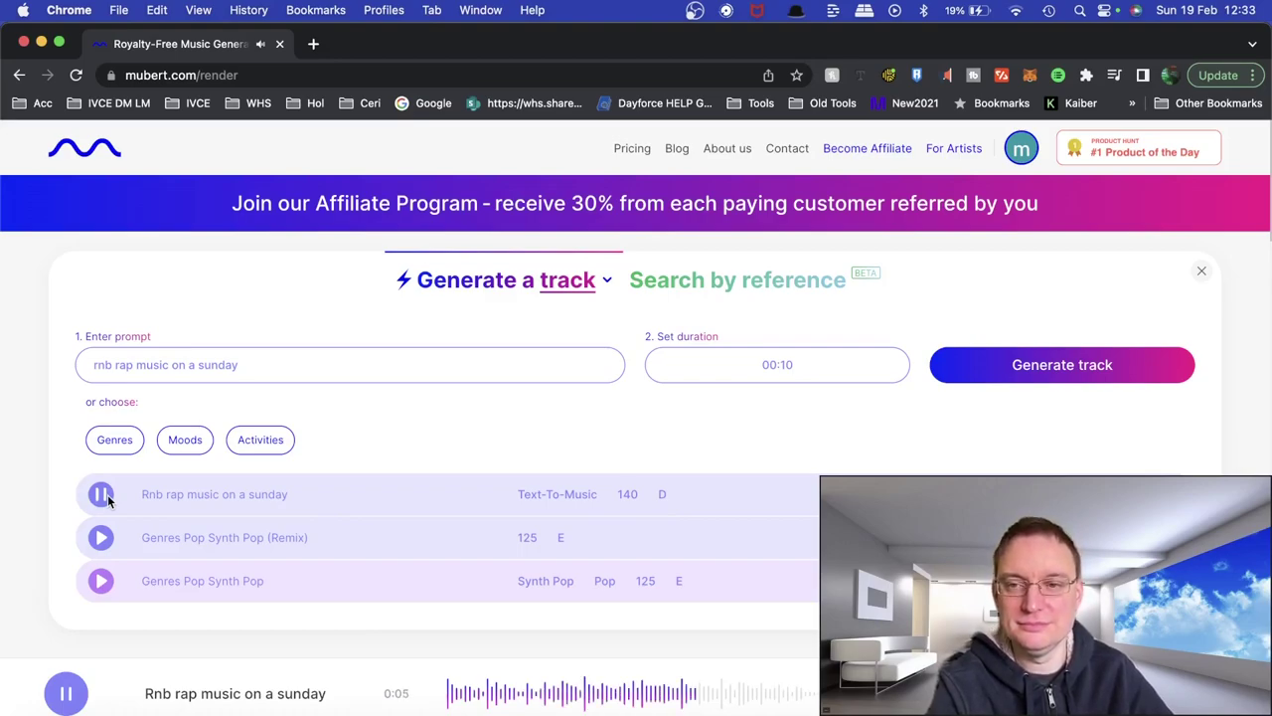
pyautogui.click(101, 495)
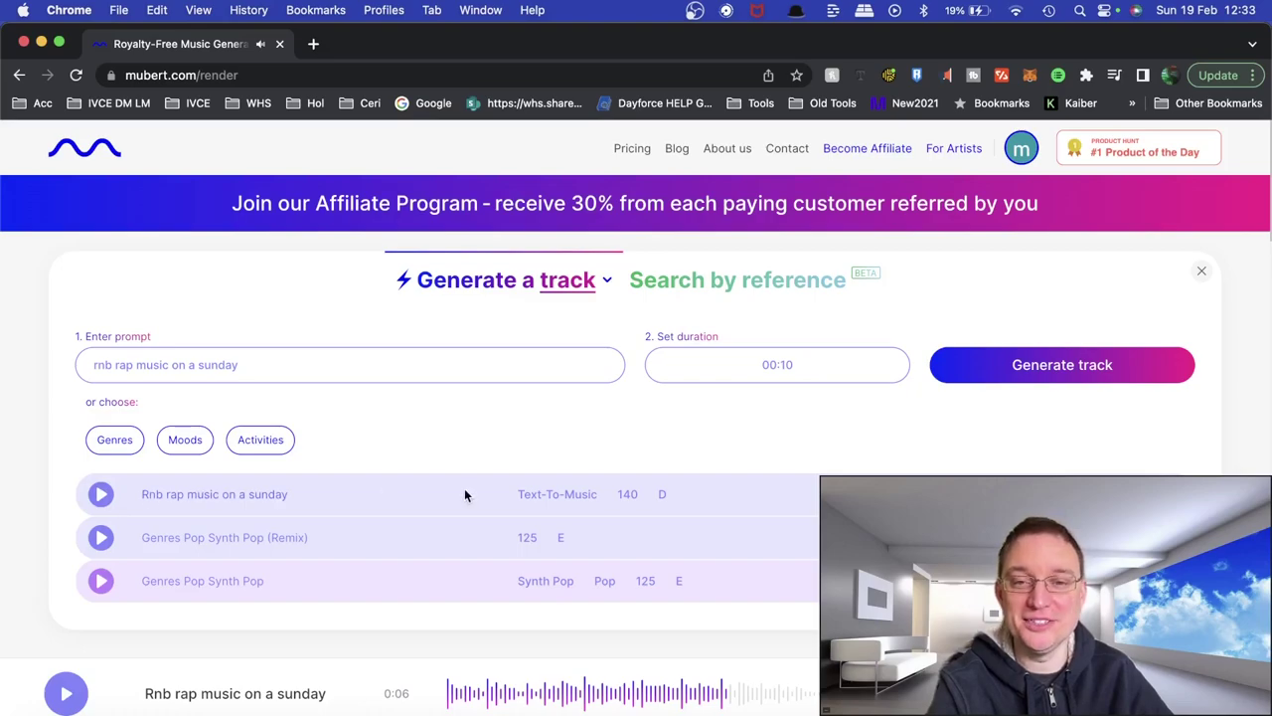
pyautogui.moveTo(352, 367); pyautogui.dragTo(75, 354)
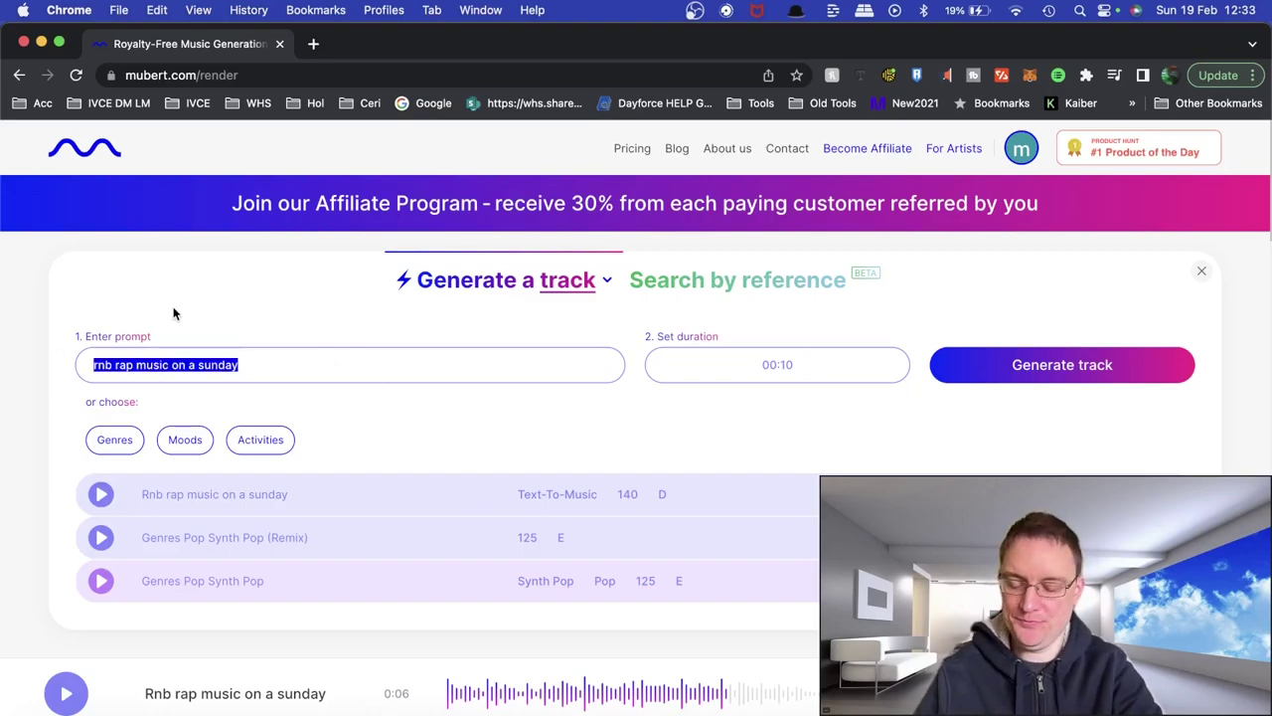
# - Generate a track from 'ambient music on a sunday' and preview it to 0:04
pyautogui.write('ambient')
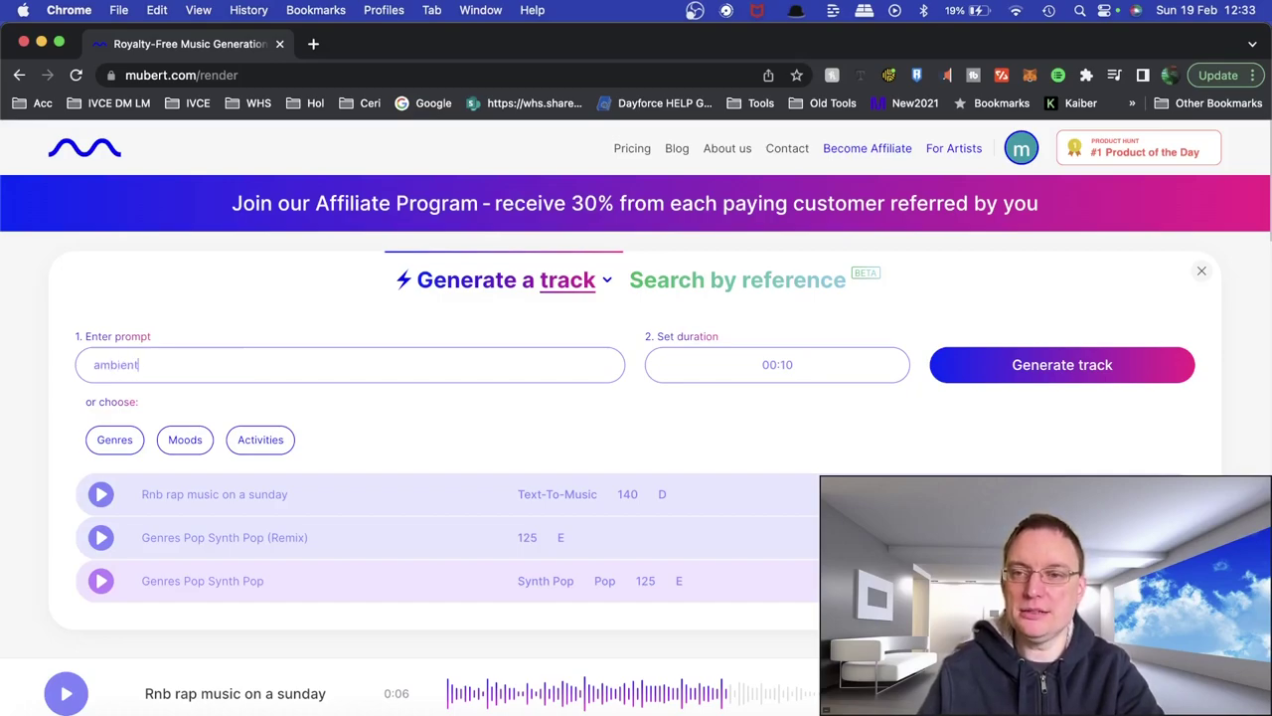
pyautogui.write(' music')
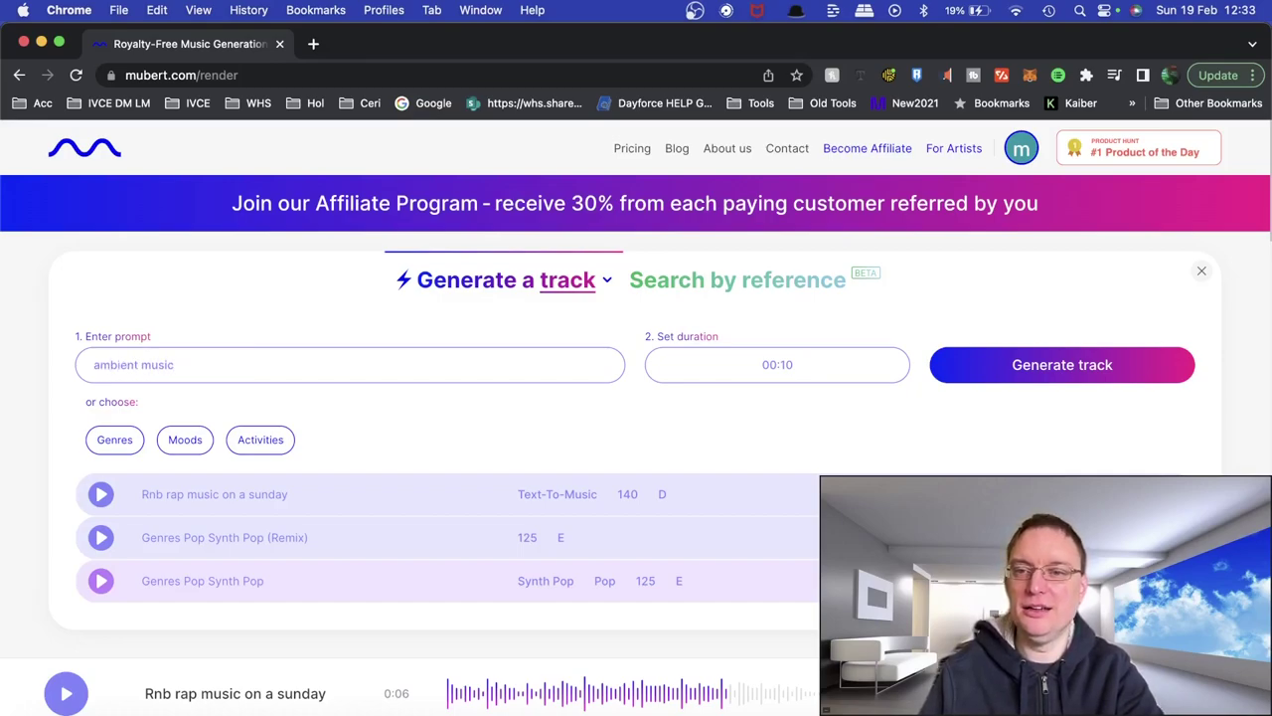
pyautogui.write(' on a sunday')
pyautogui.click(1034, 358)
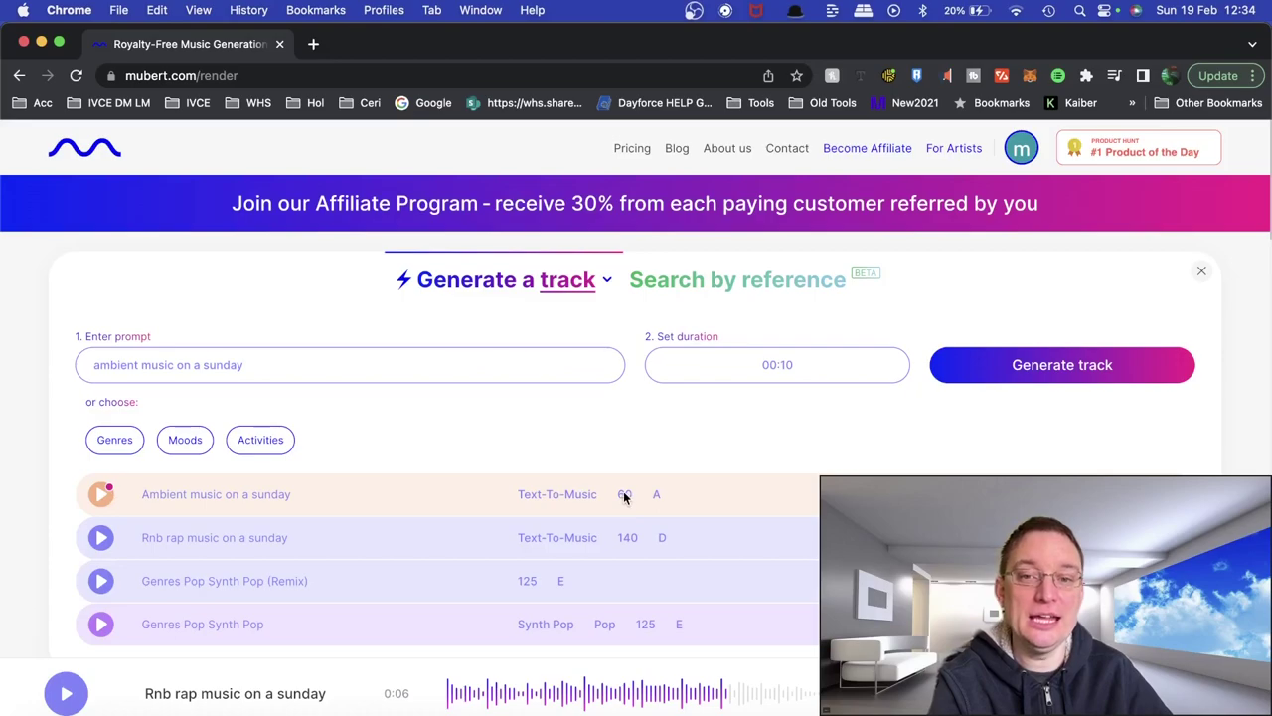
pyautogui.click(104, 496)
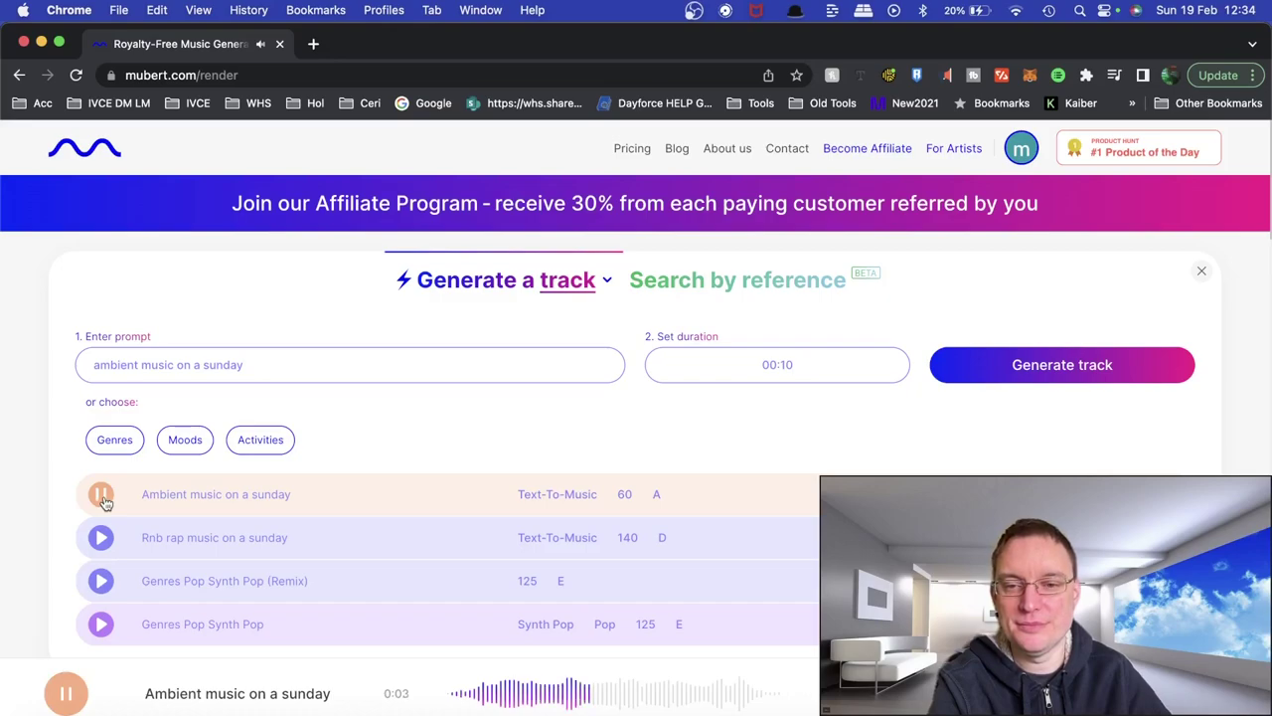
pyautogui.click(103, 496)
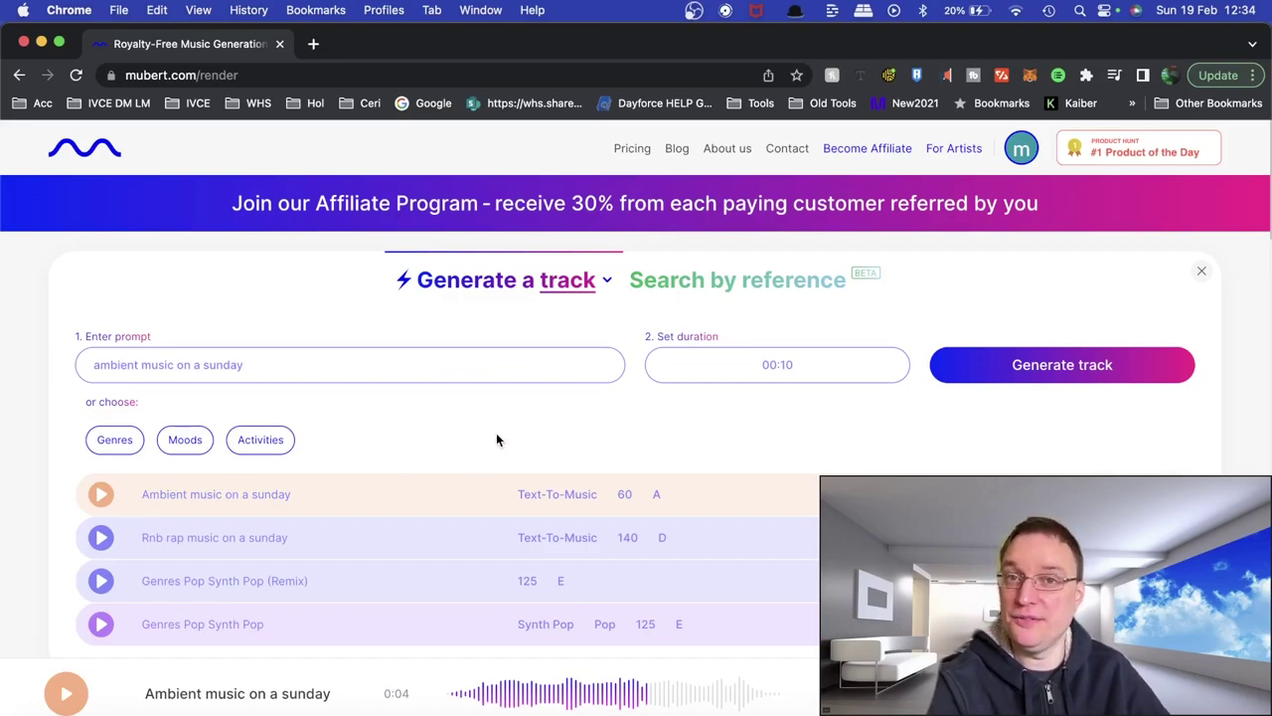
pyautogui.scroll(-4, 540, 446)
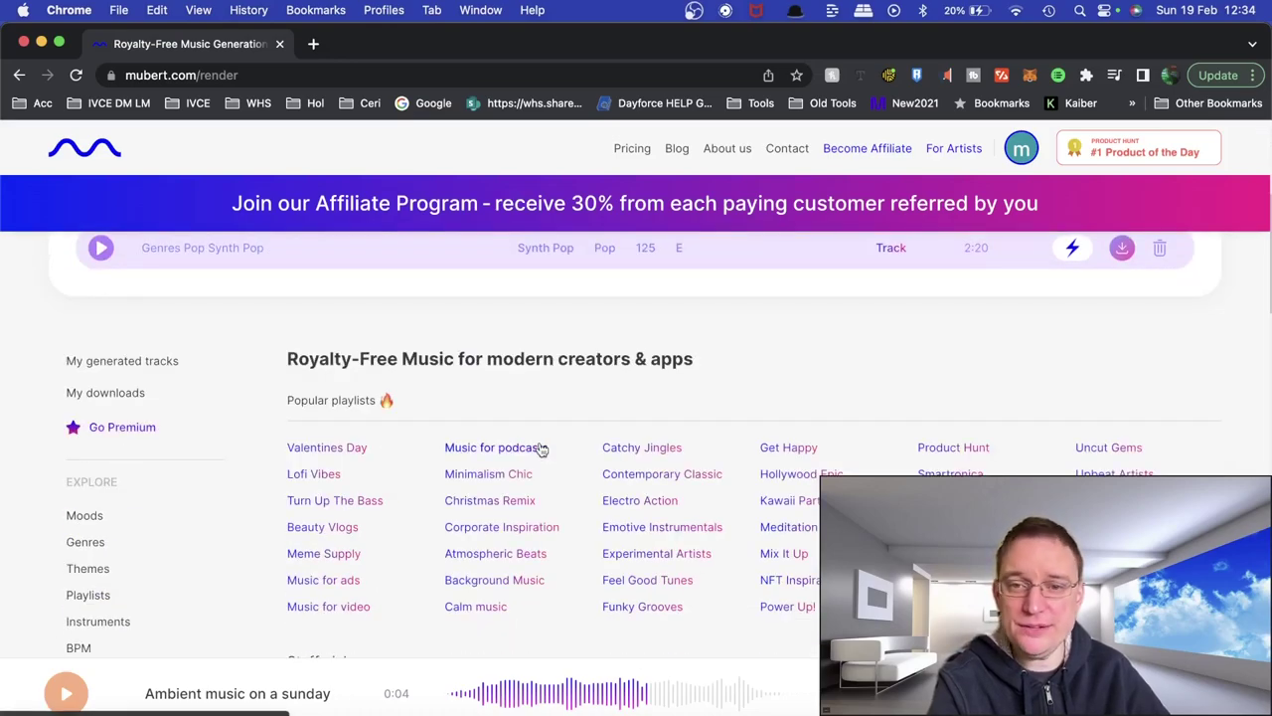
pyautogui.scroll(4, 540, 446)
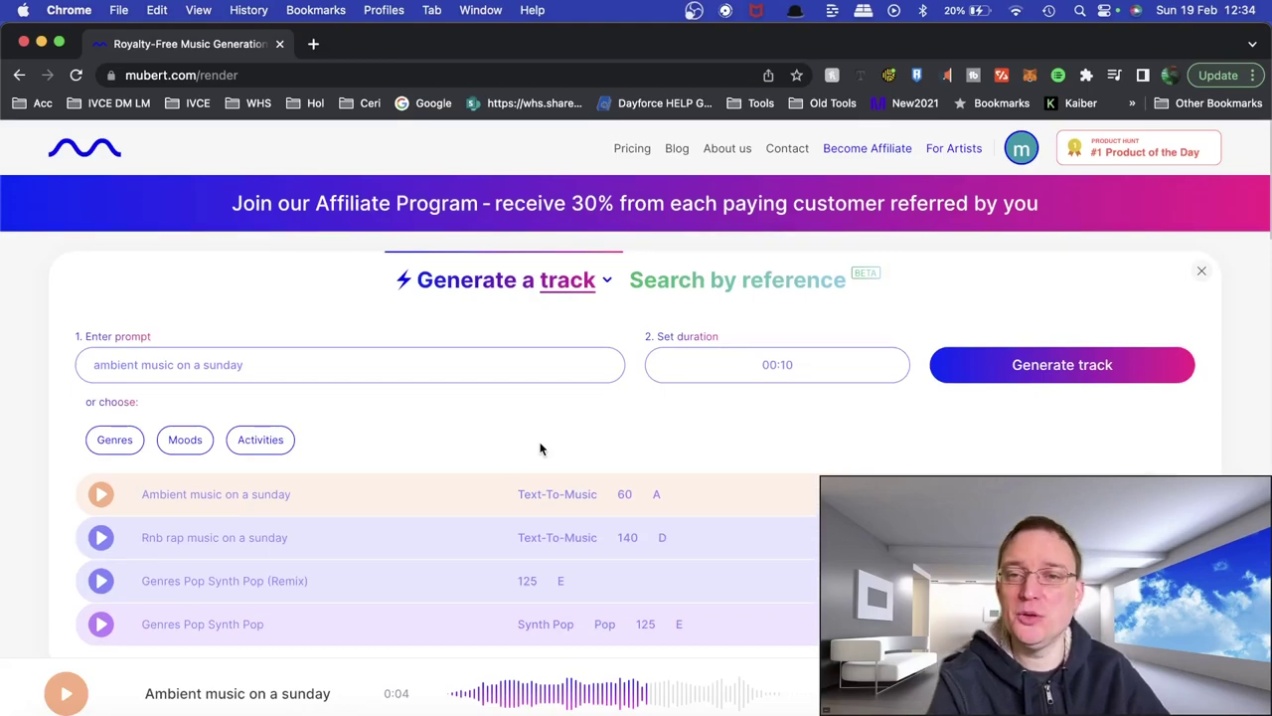
pyautogui.scroll(-1, 539, 448)
pyautogui.scroll(1, 540, 448)
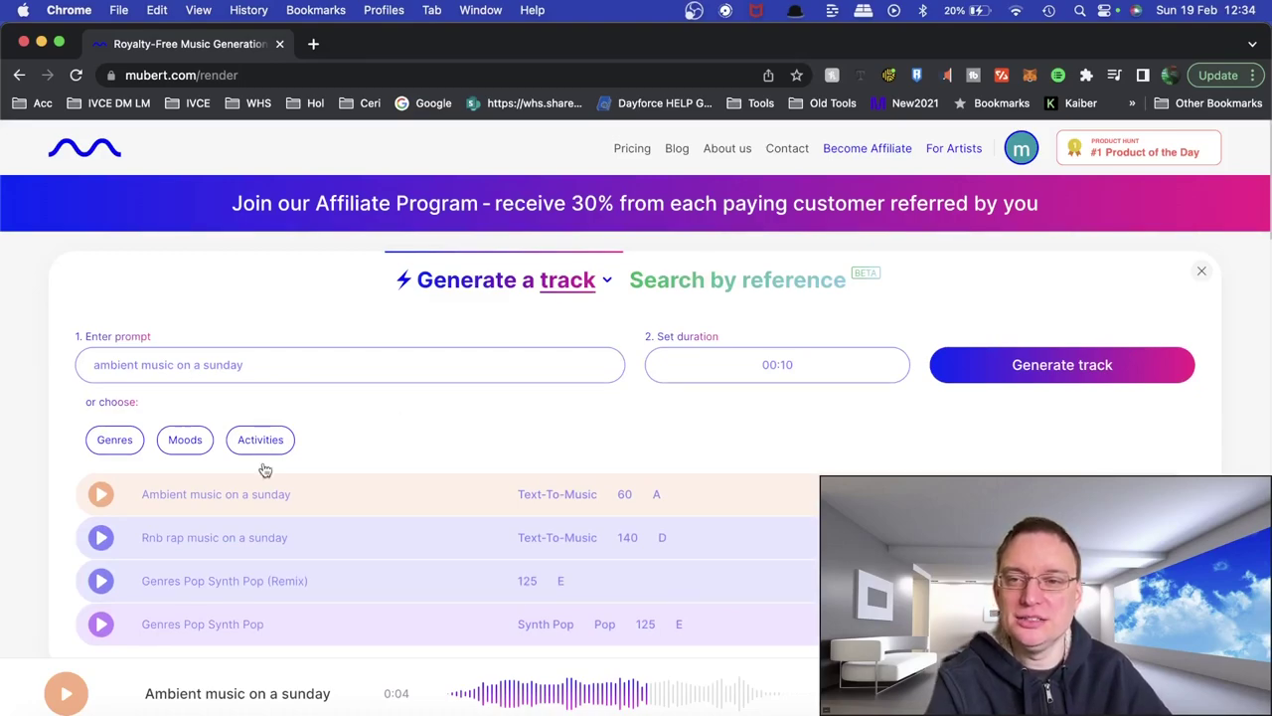
pyautogui.scroll(-3, 569, 567)
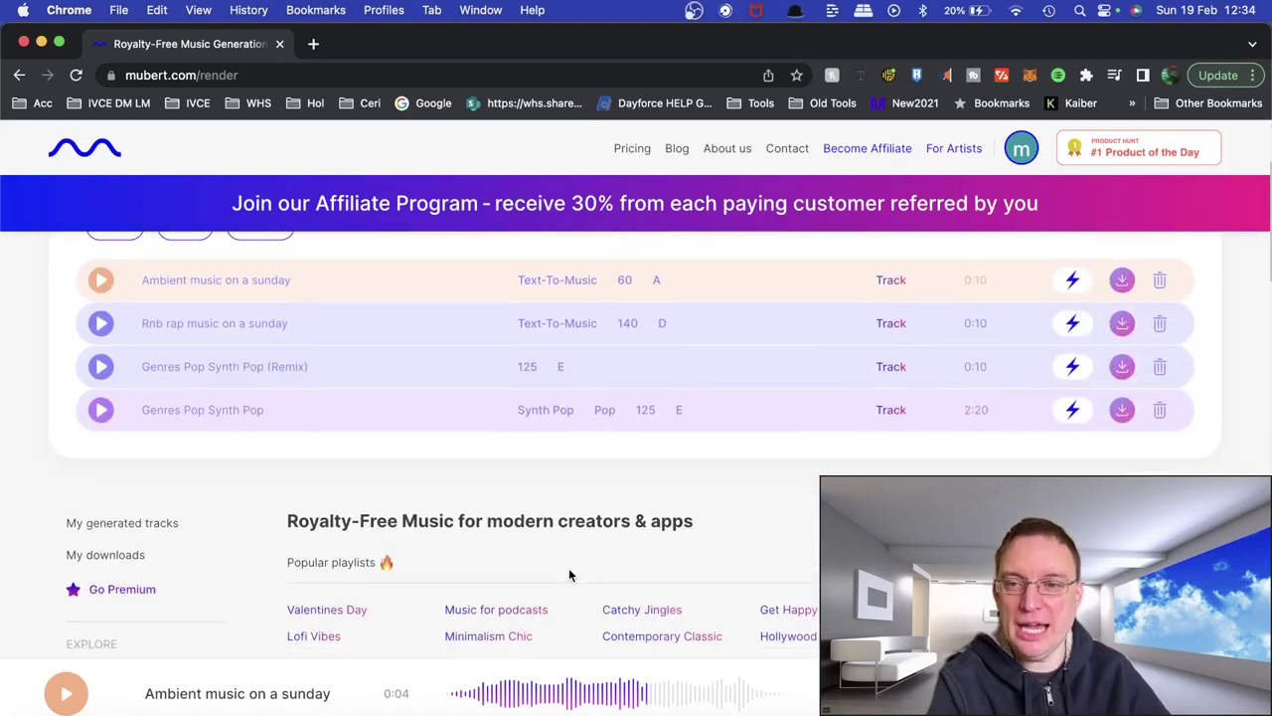
pyautogui.click(121, 400)
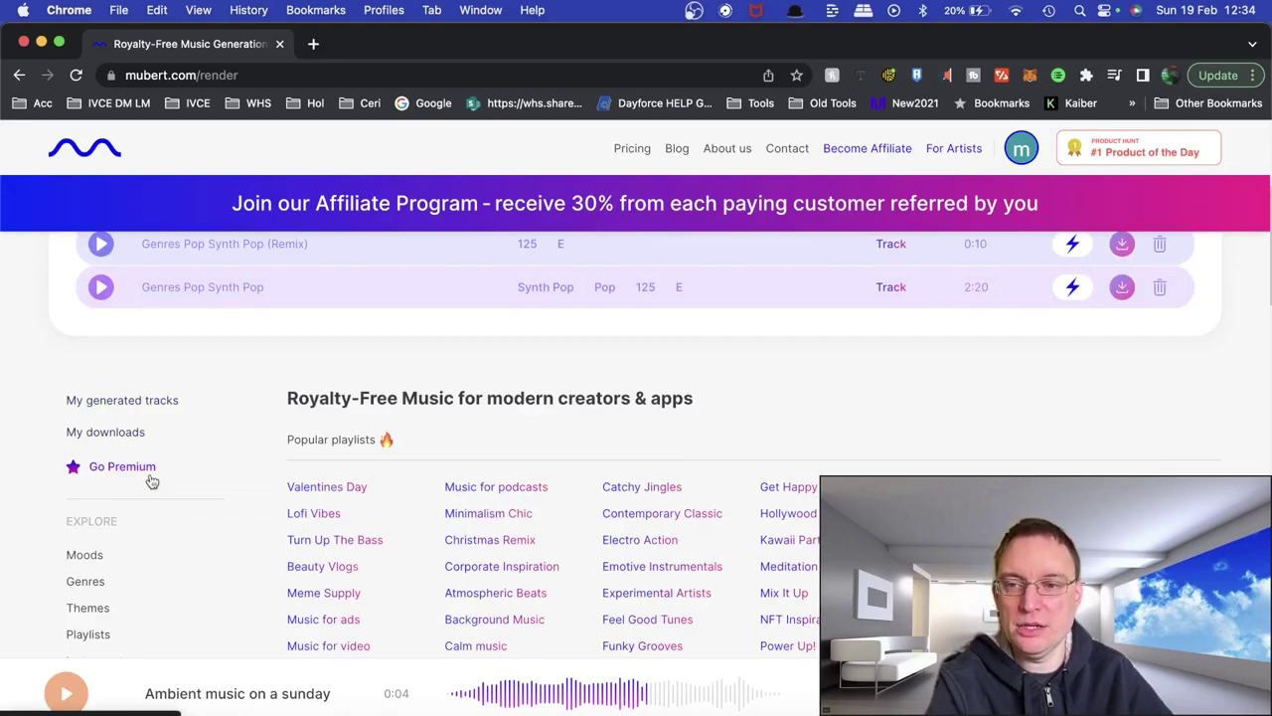
pyautogui.scroll(-2, 281, 546)
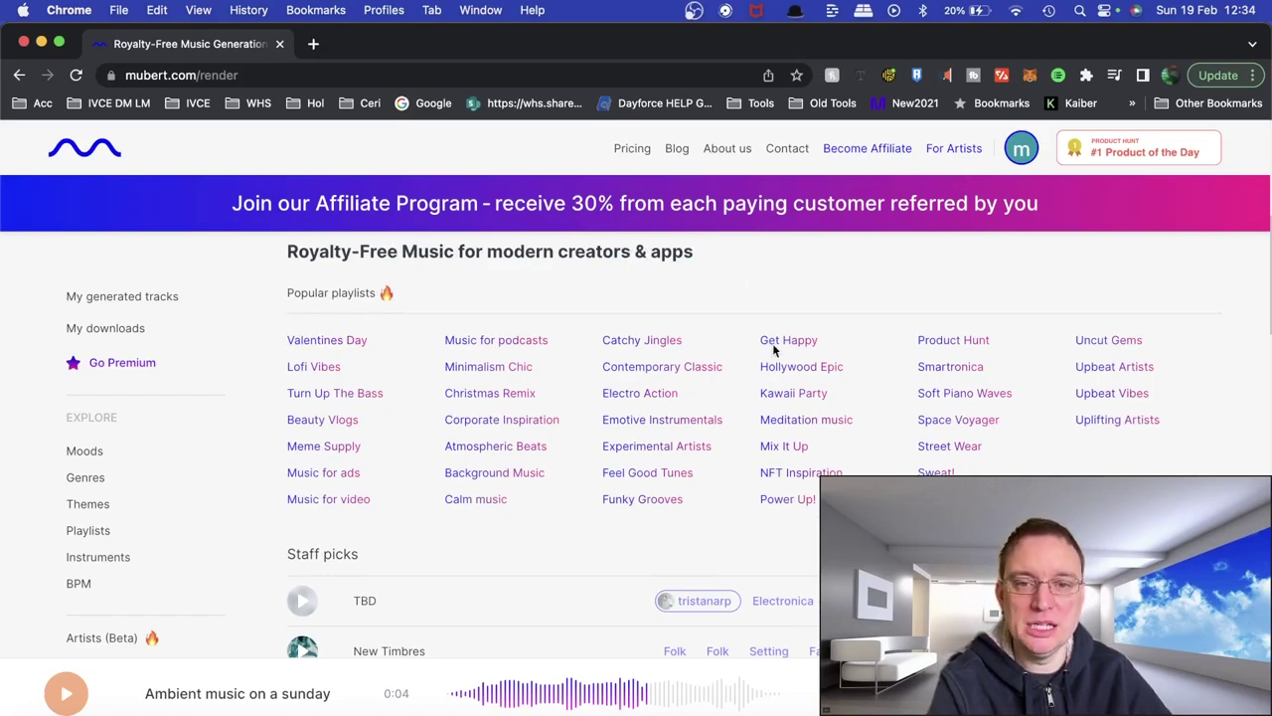
# - Open the Feel Good Tunes playlist and play Rain Dance, skipping ahead to 1:02
pyautogui.click(632, 483)
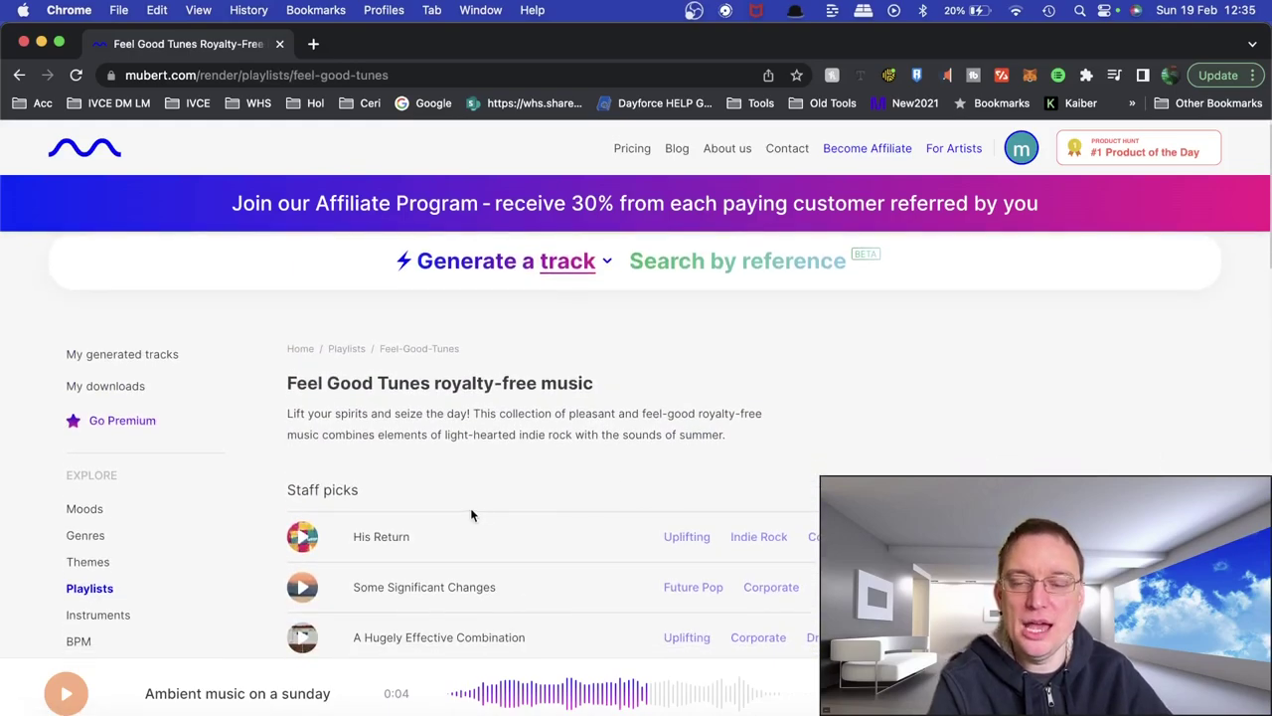
pyautogui.scroll(-3, 636, 503)
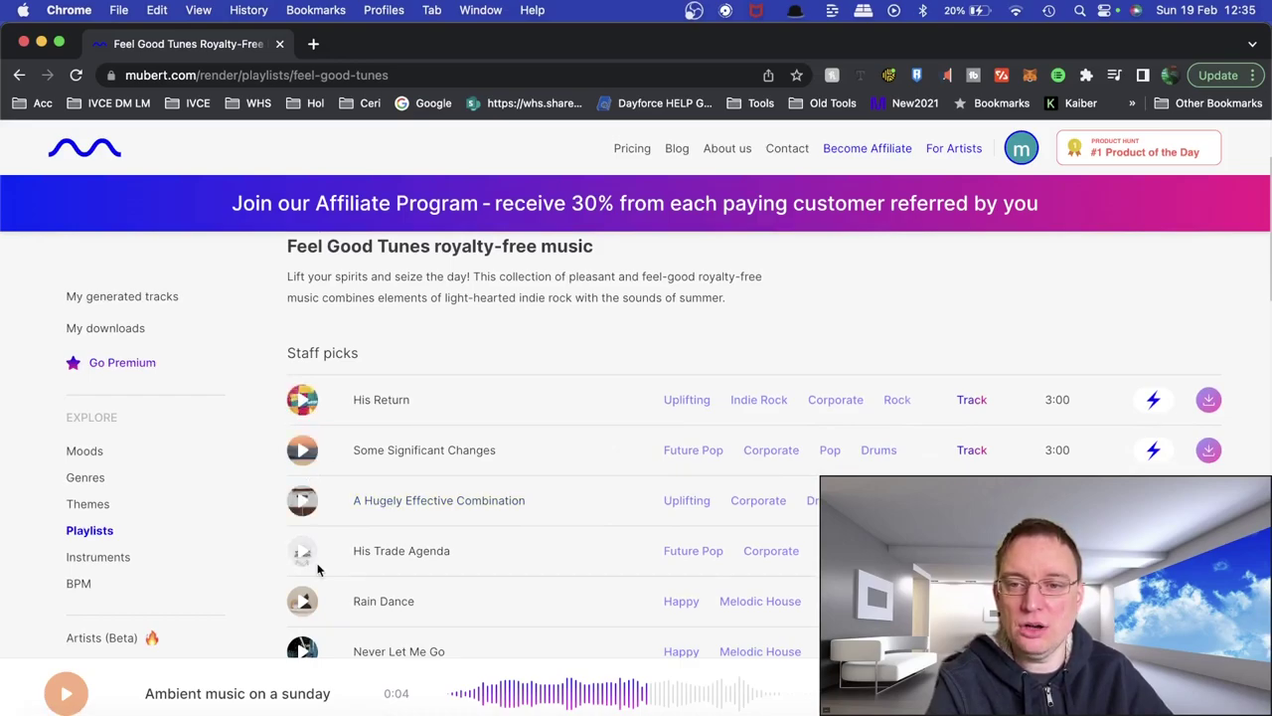
pyautogui.click(302, 600)
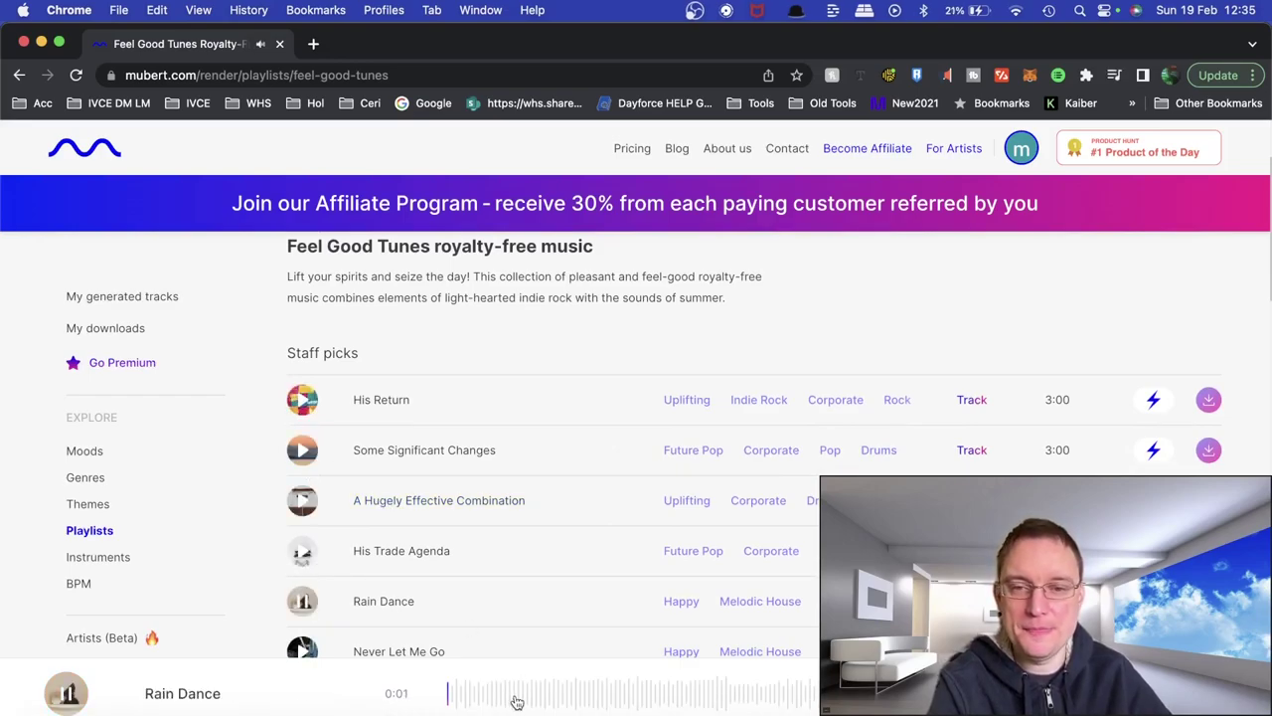
pyautogui.click(514, 695)
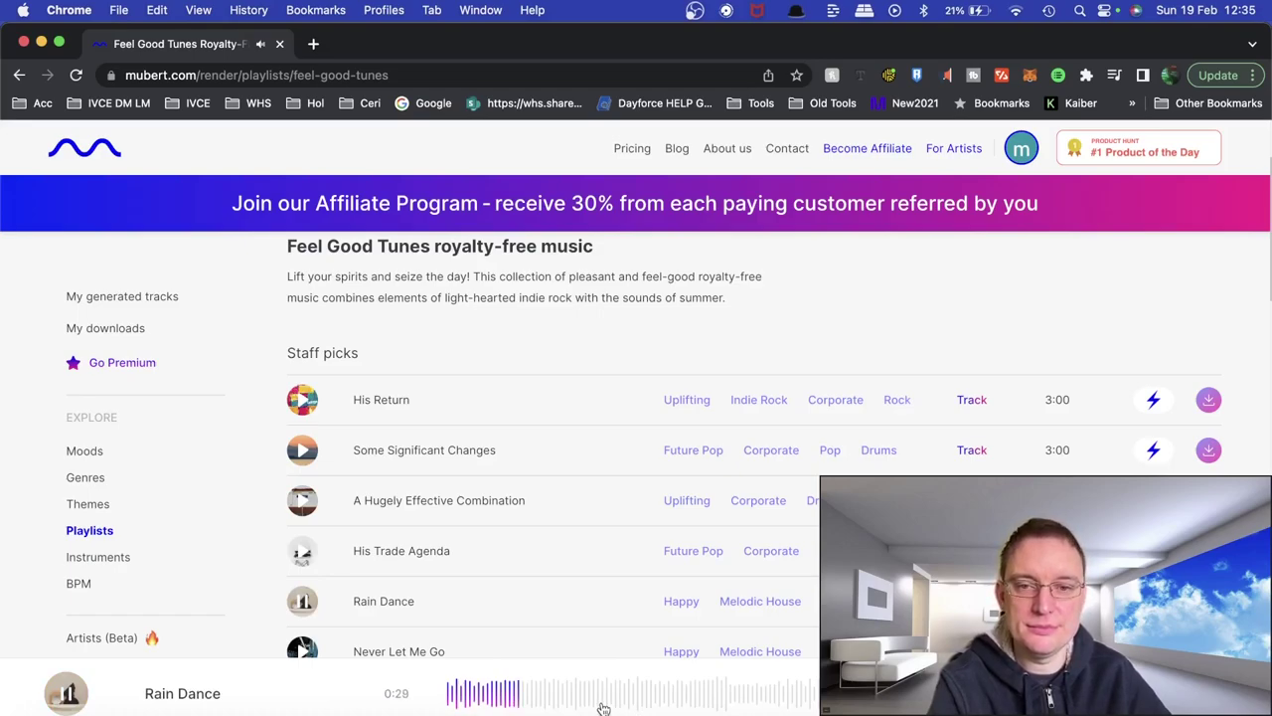
pyautogui.click(604, 706)
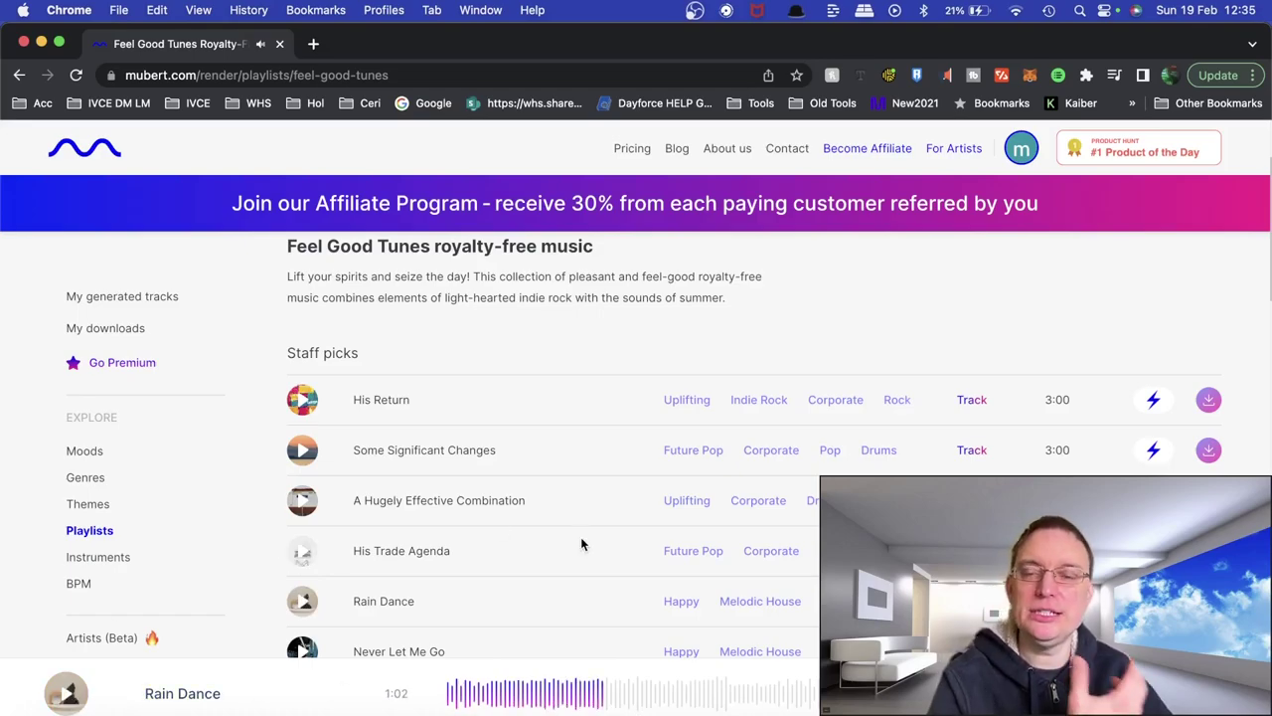
pyautogui.scroll(-3, 622, 522)
pyautogui.scroll(-10, 621, 522)
pyautogui.scroll(-5, 621, 522)
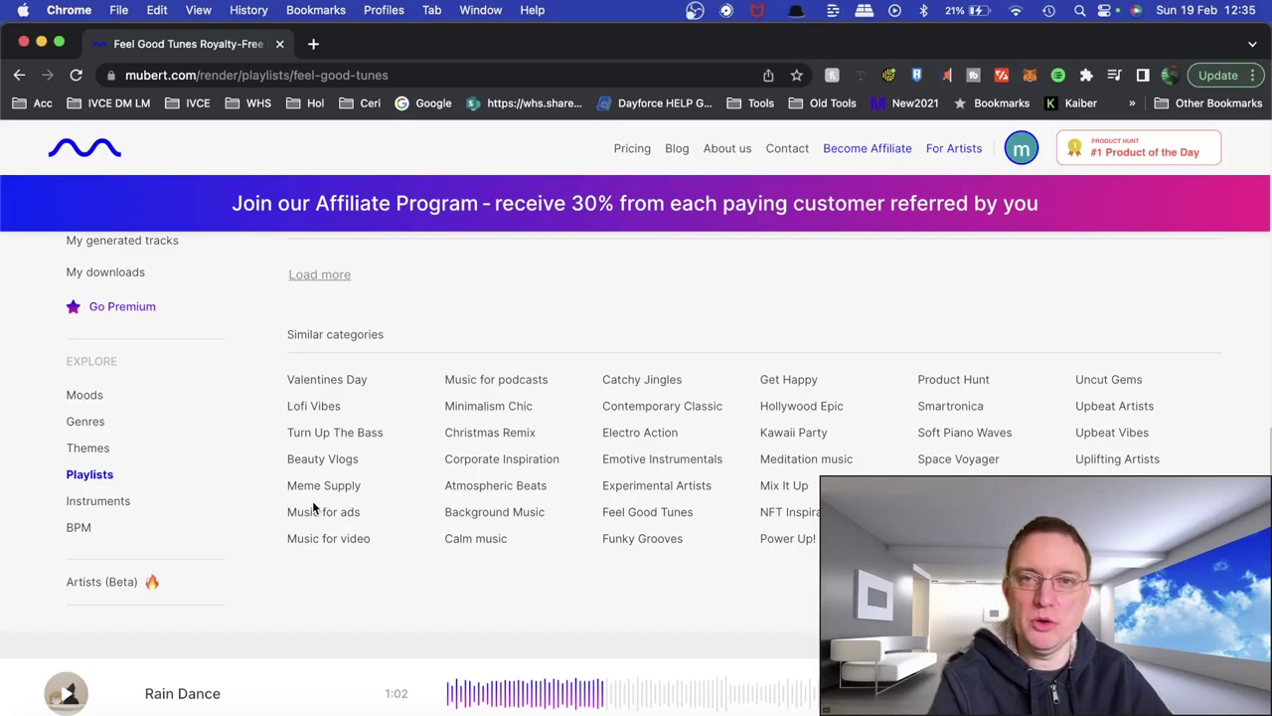
# - Open the Piano category from the Instruments list in the sidebar
pyautogui.click(94, 502)
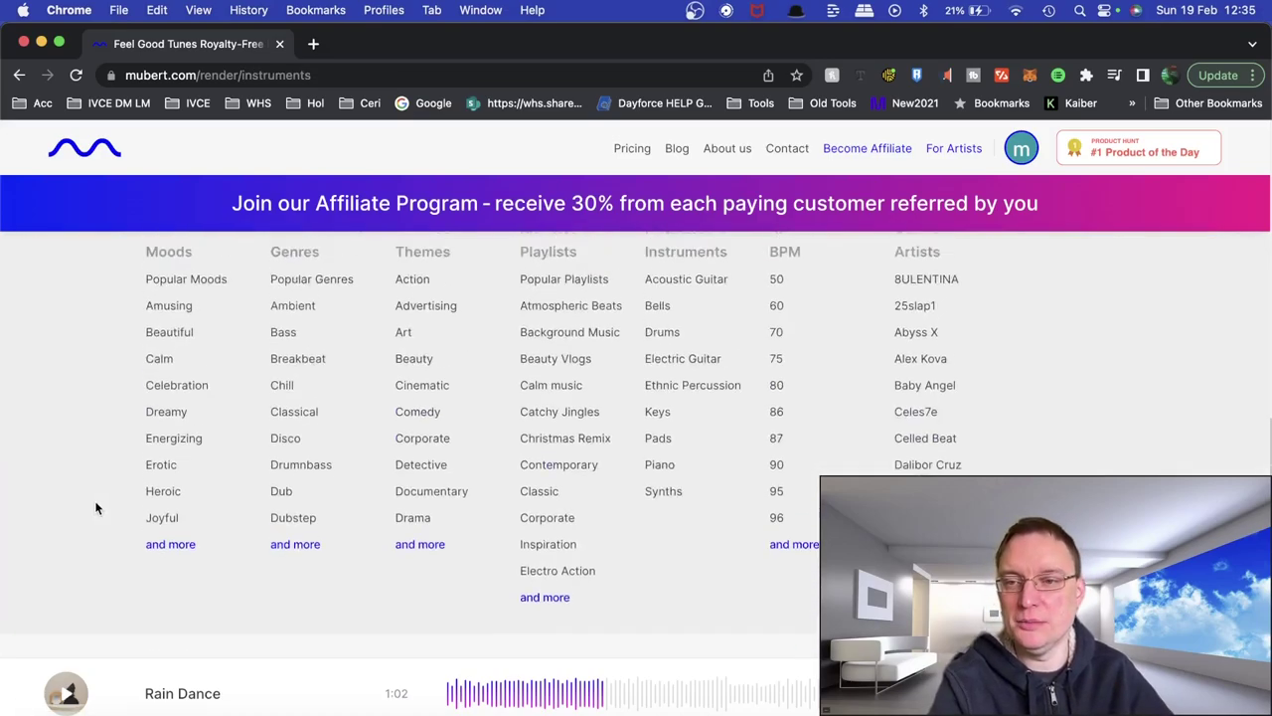
pyautogui.scroll(-4, 421, 507)
pyautogui.scroll(4, 351, 514)
pyautogui.click(300, 597)
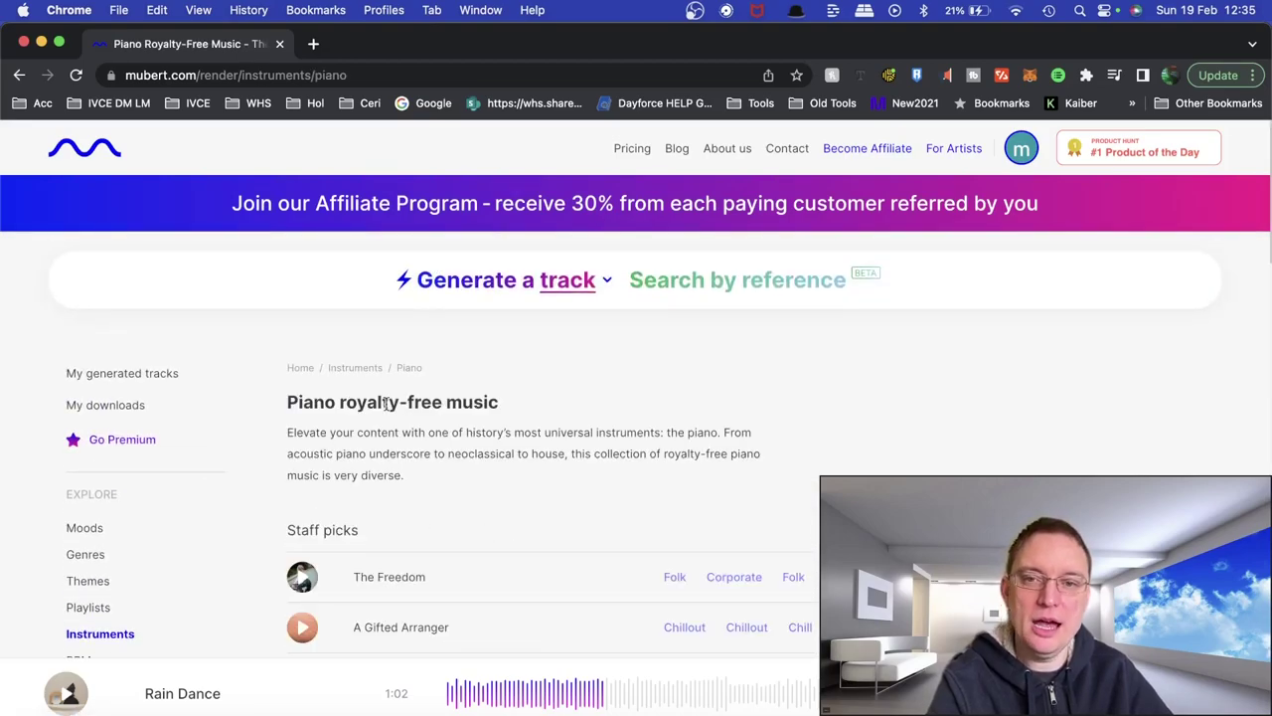
# - Play the Some Listeners staff pick on the Piano page
pyautogui.scroll(-1, 300, 587)
pyautogui.scroll(-5, 300, 587)
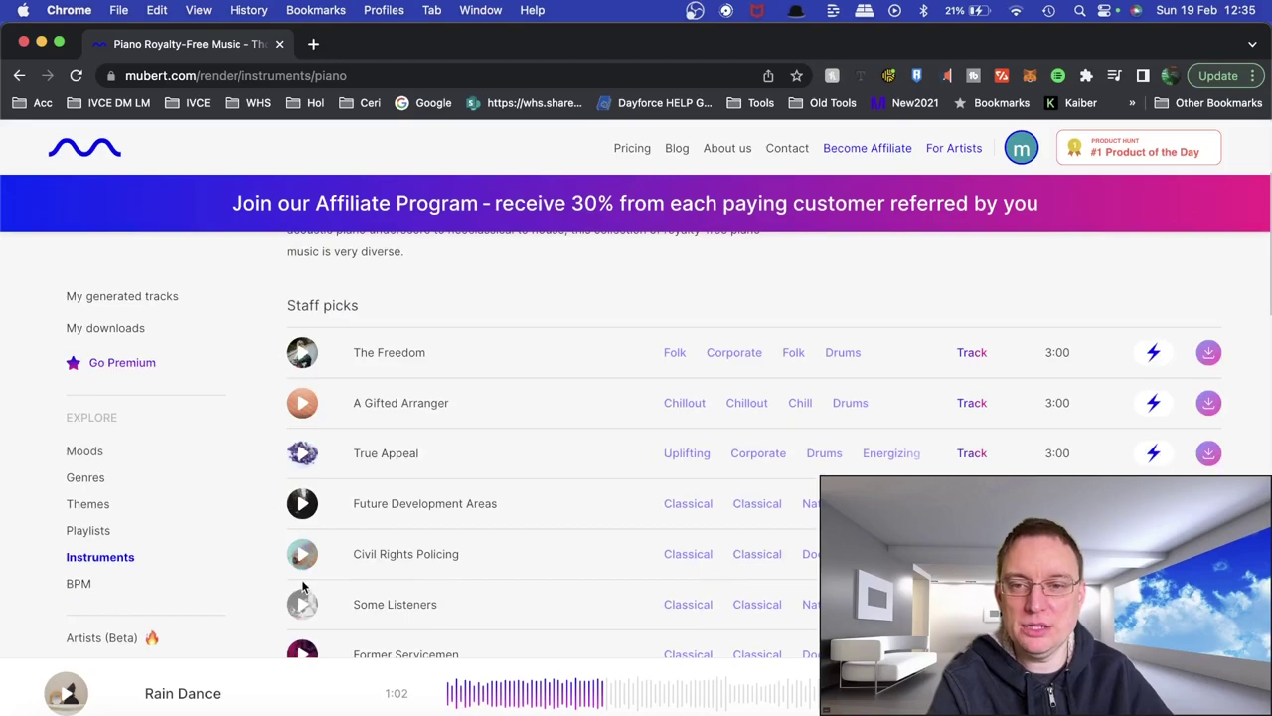
pyautogui.click(304, 581)
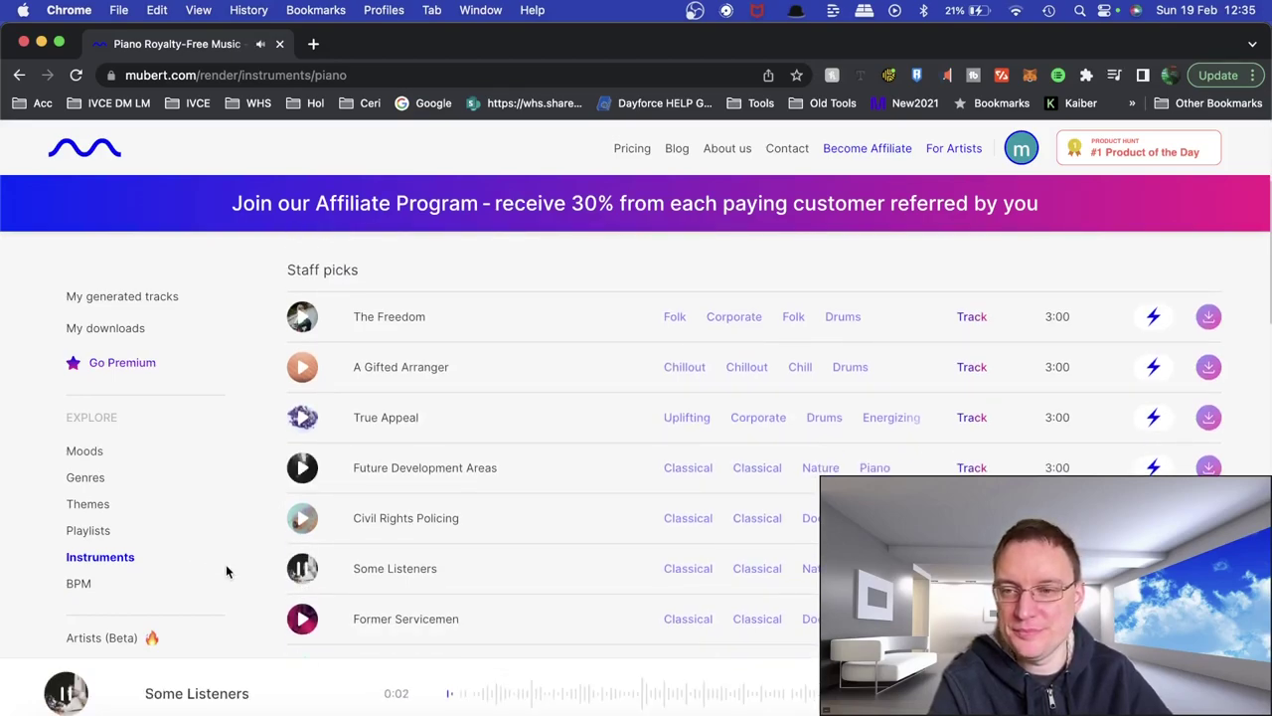
pyautogui.scroll(-2, 226, 564)
pyautogui.scroll(-1, 209, 566)
# - Go to Playlists, then Themes, and scroll the theme list from Action to Technology
pyautogui.click(90, 531)
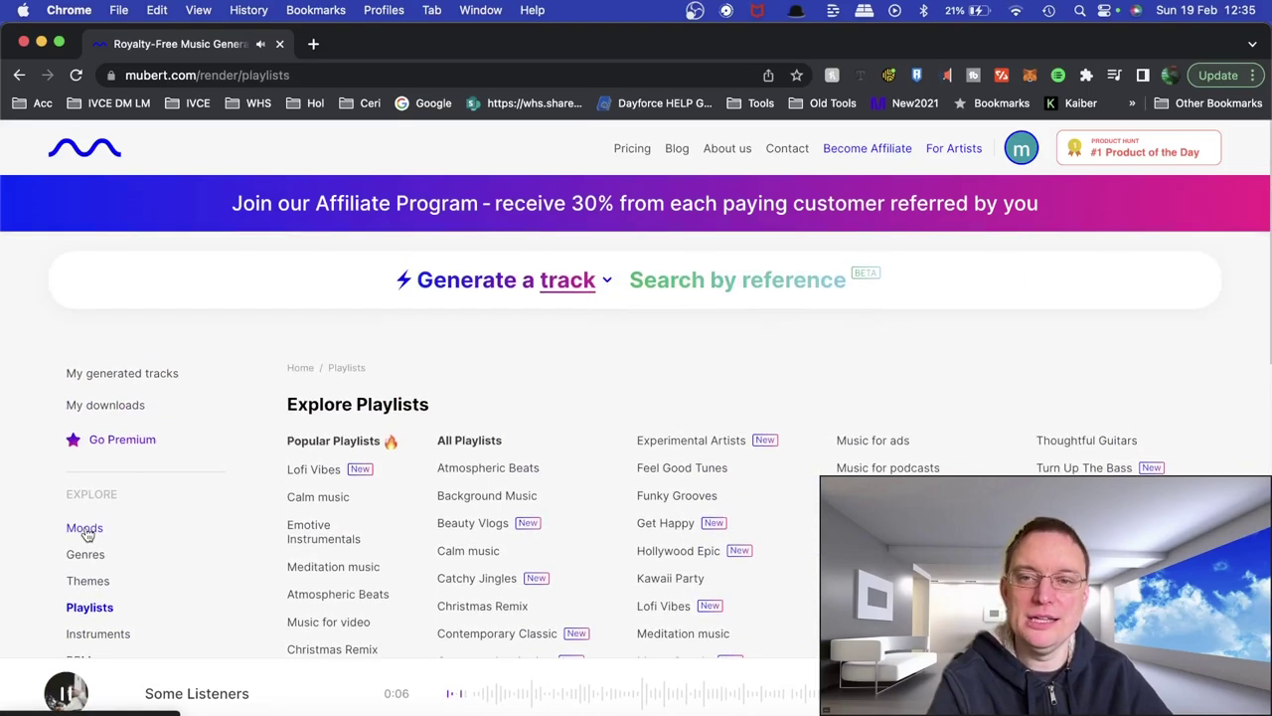
pyautogui.click(100, 585)
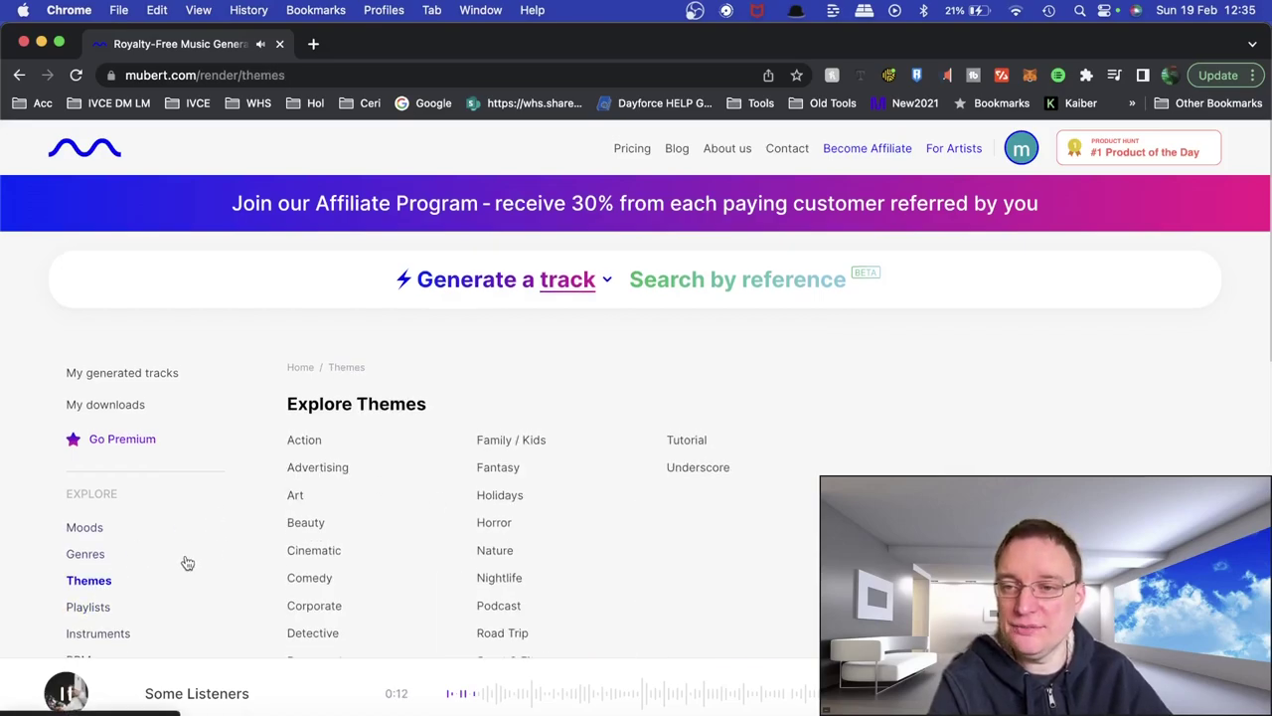
pyautogui.scroll(-5, 185, 560)
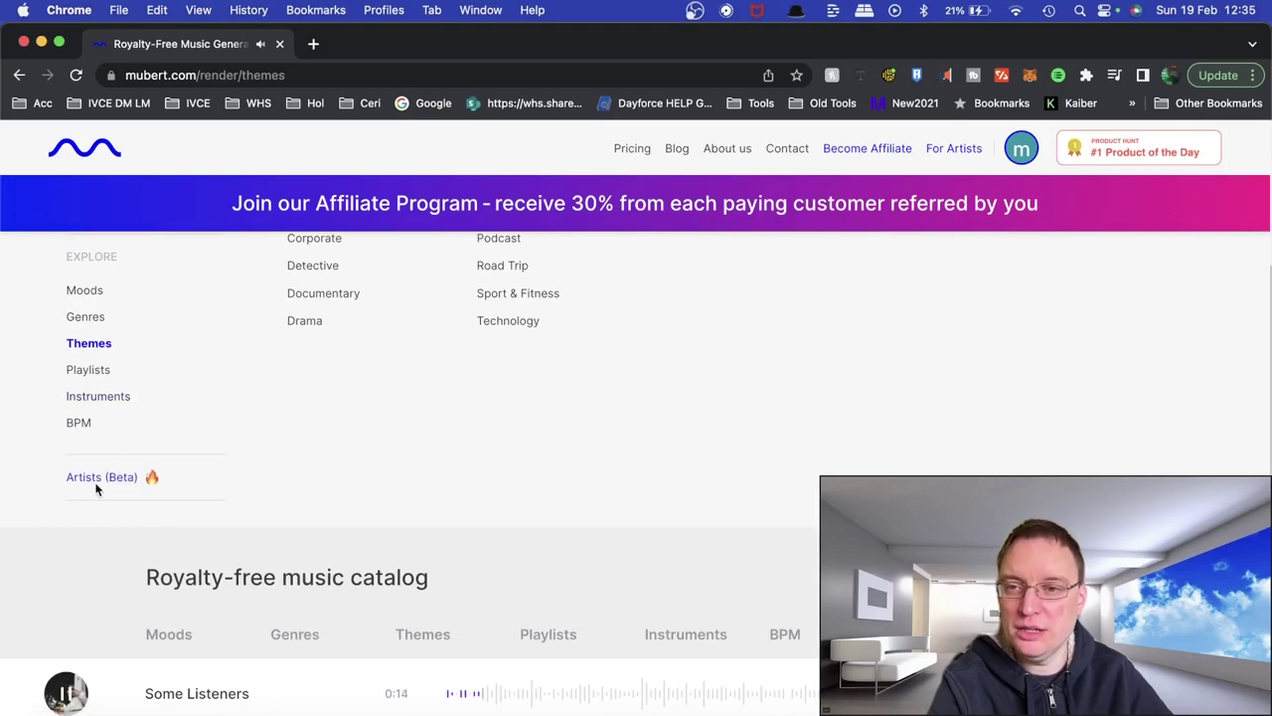
# - Stop Some Listeners and open the Sim Hutchins page from the artists overview
pyautogui.click(97, 487)
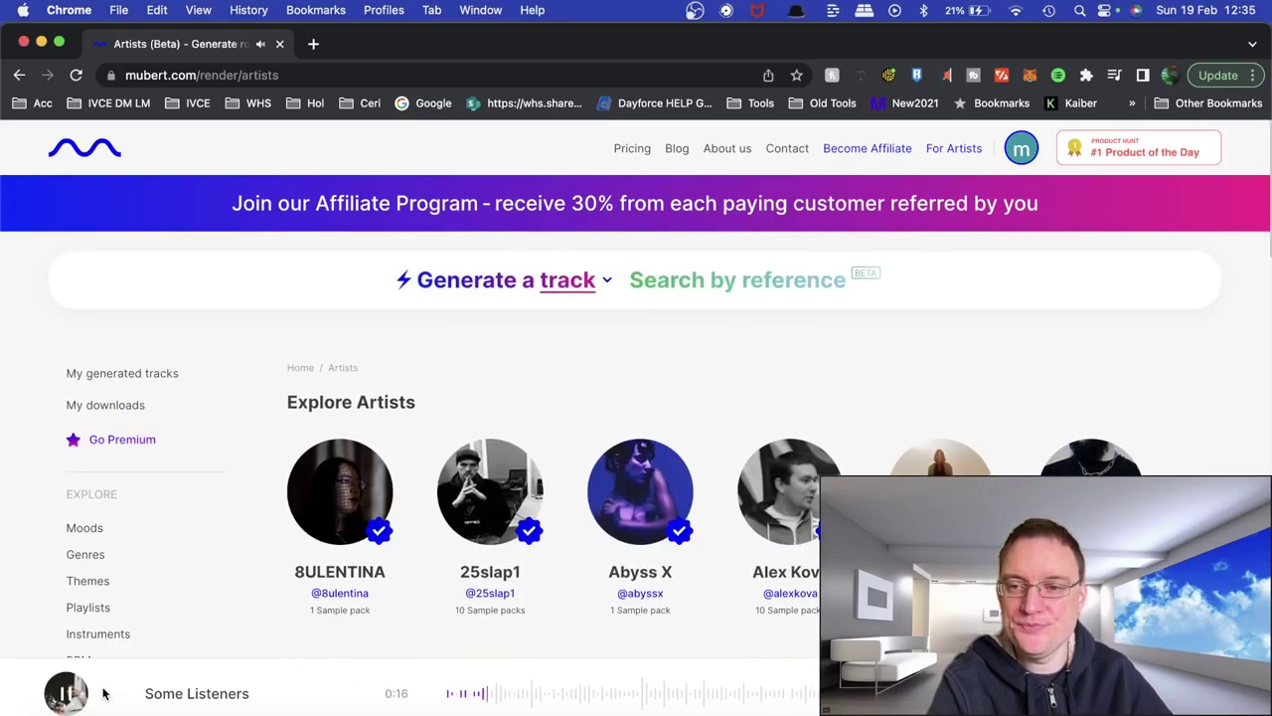
pyautogui.click(64, 696)
pyautogui.scroll(-15, 636, 447)
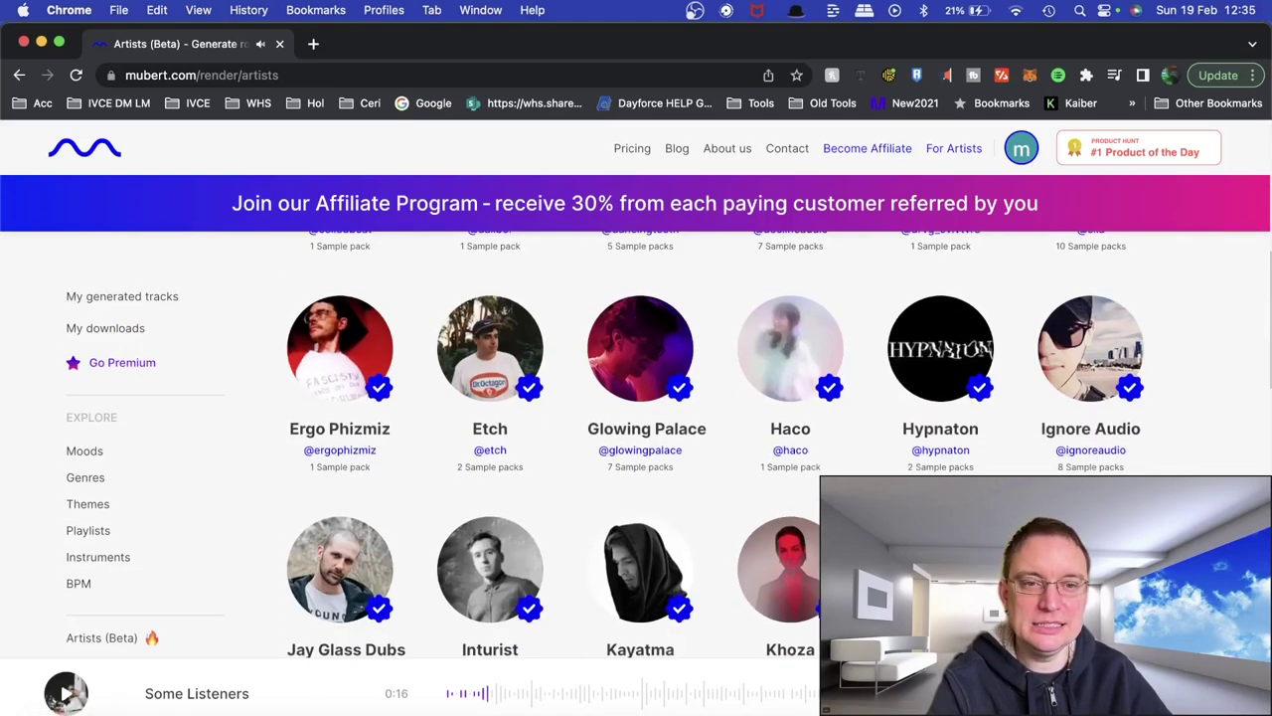
pyautogui.scroll(-3, 636, 447)
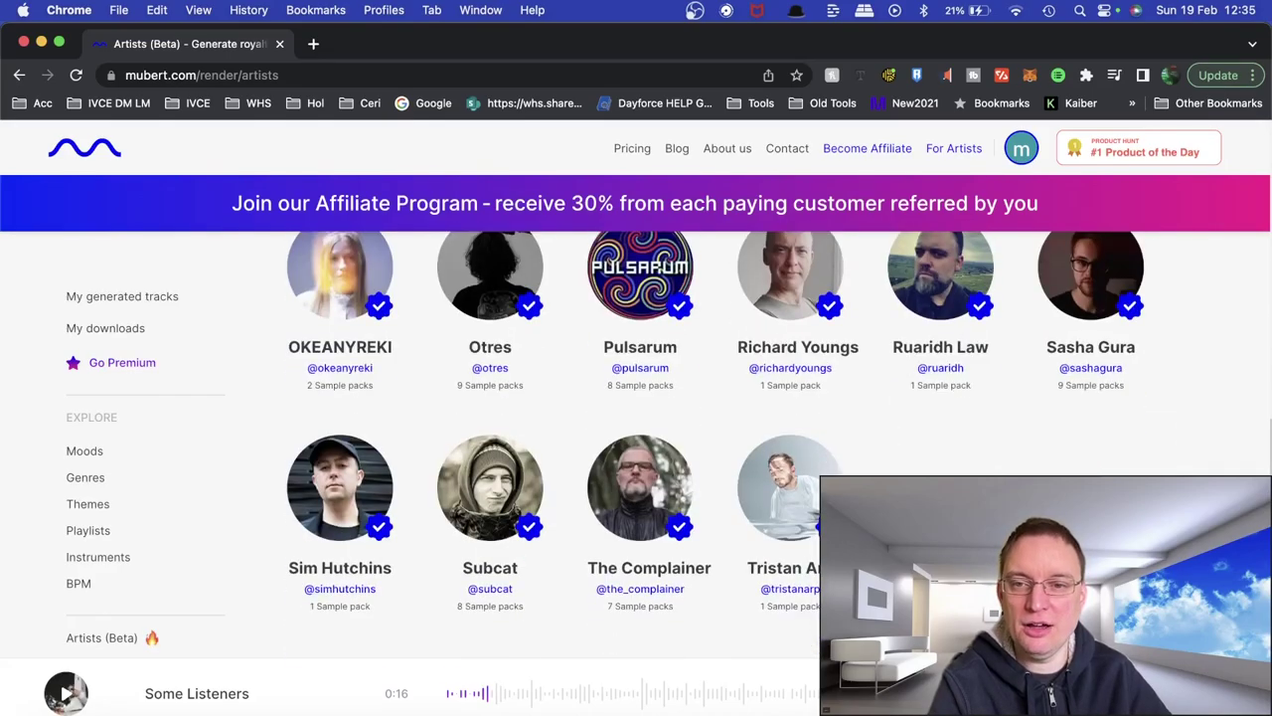
pyautogui.click(342, 495)
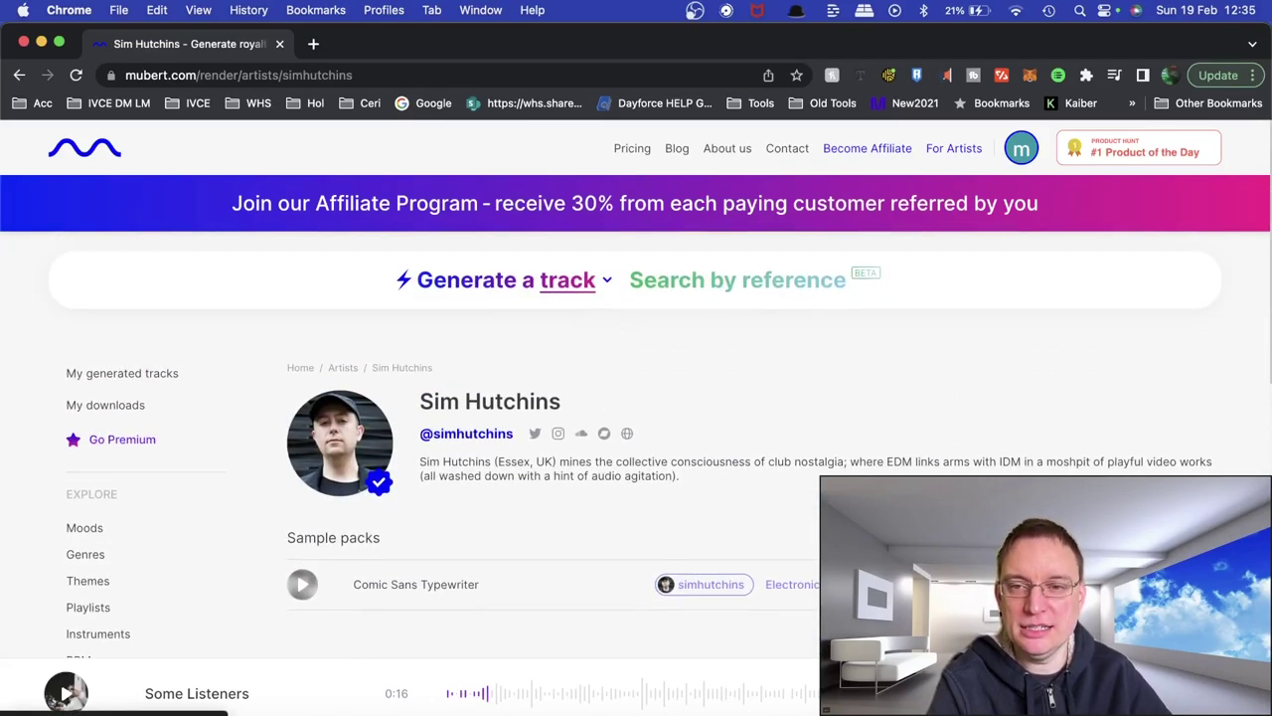
# - Preview the Comic Sans Typewriter pack, then open the For Artists sign-up form
pyautogui.click(305, 589)
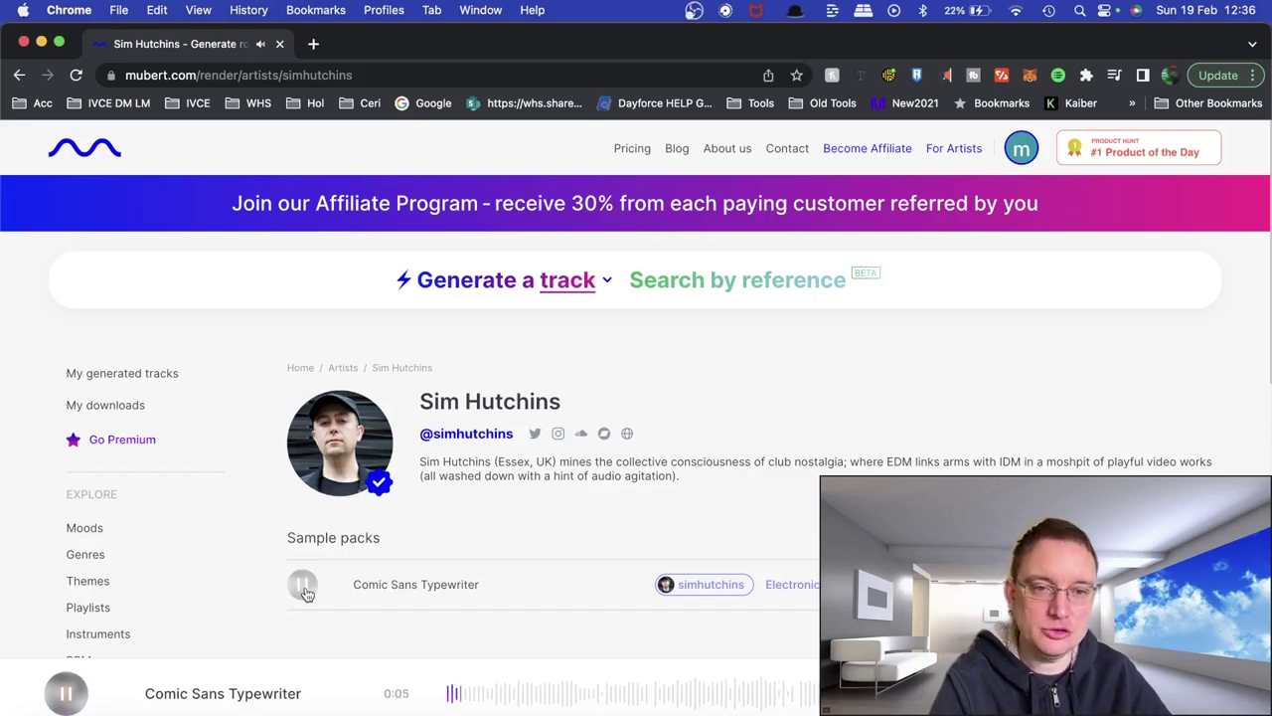
pyautogui.click(303, 586)
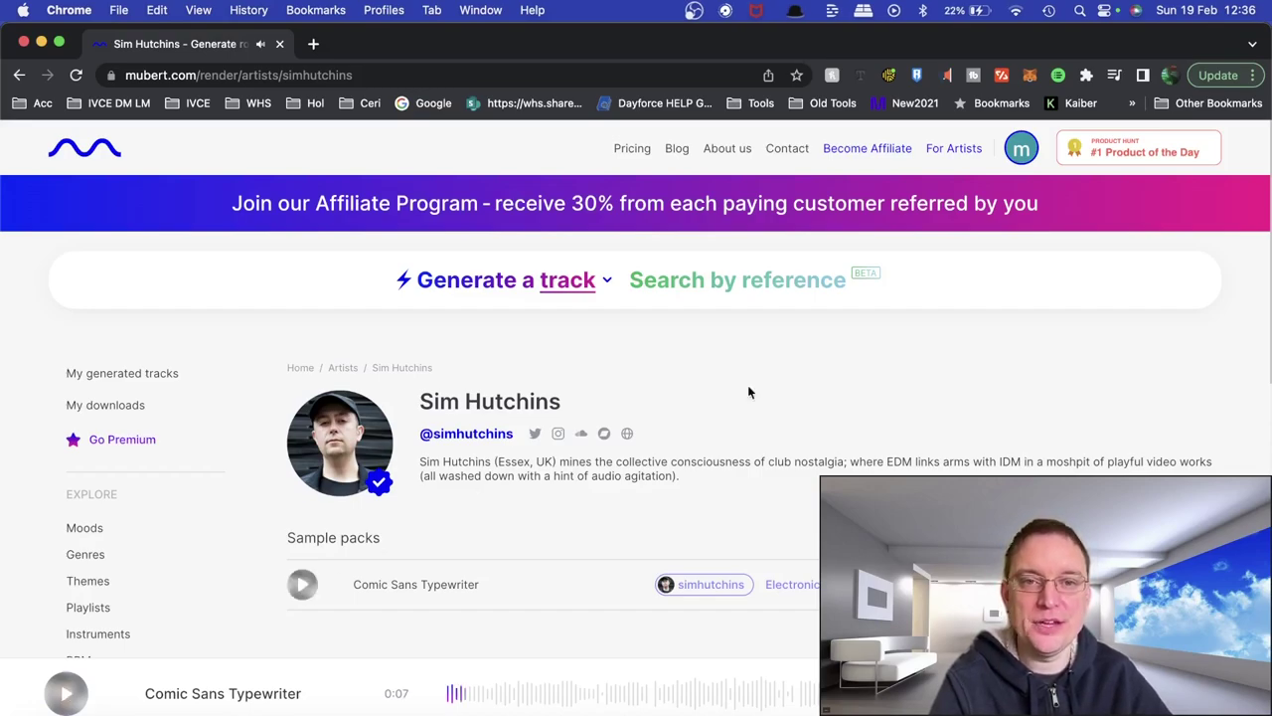
pyautogui.click(952, 149)
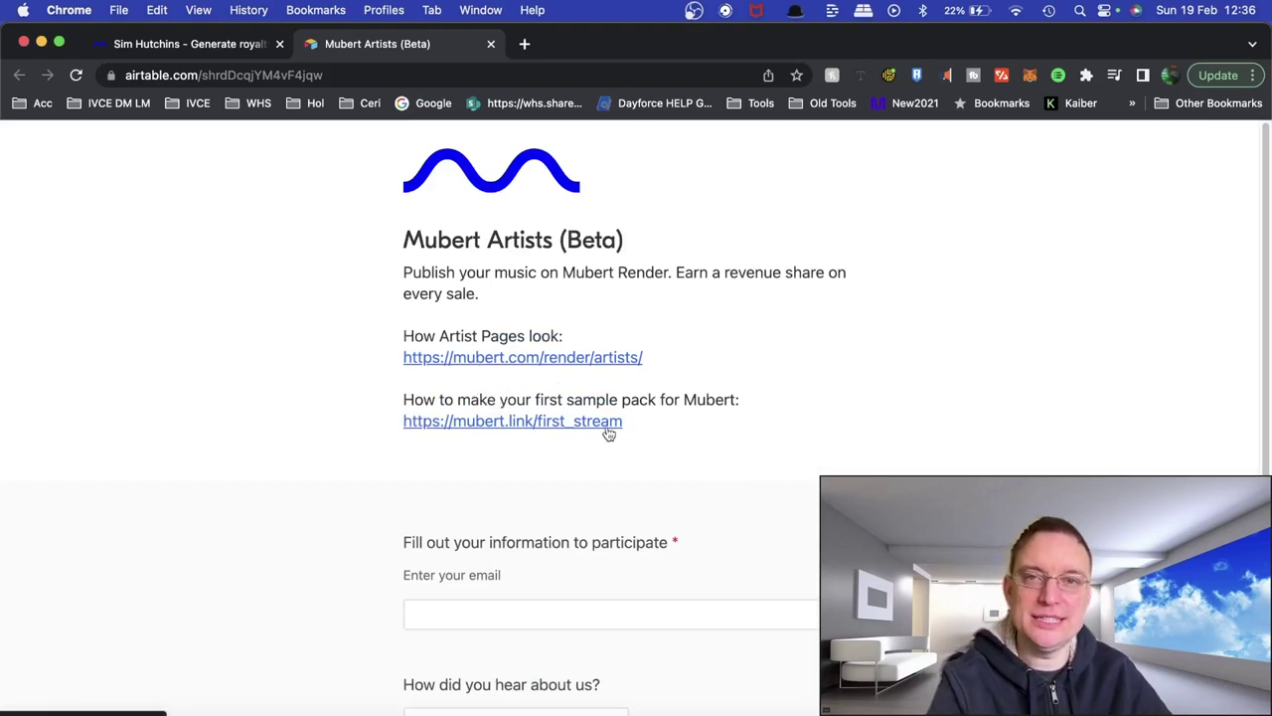
# - Scroll through the Airtable artist sign-up form, then switch back to the Sim Hutchins tab
pyautogui.scroll(-5, 636, 417)
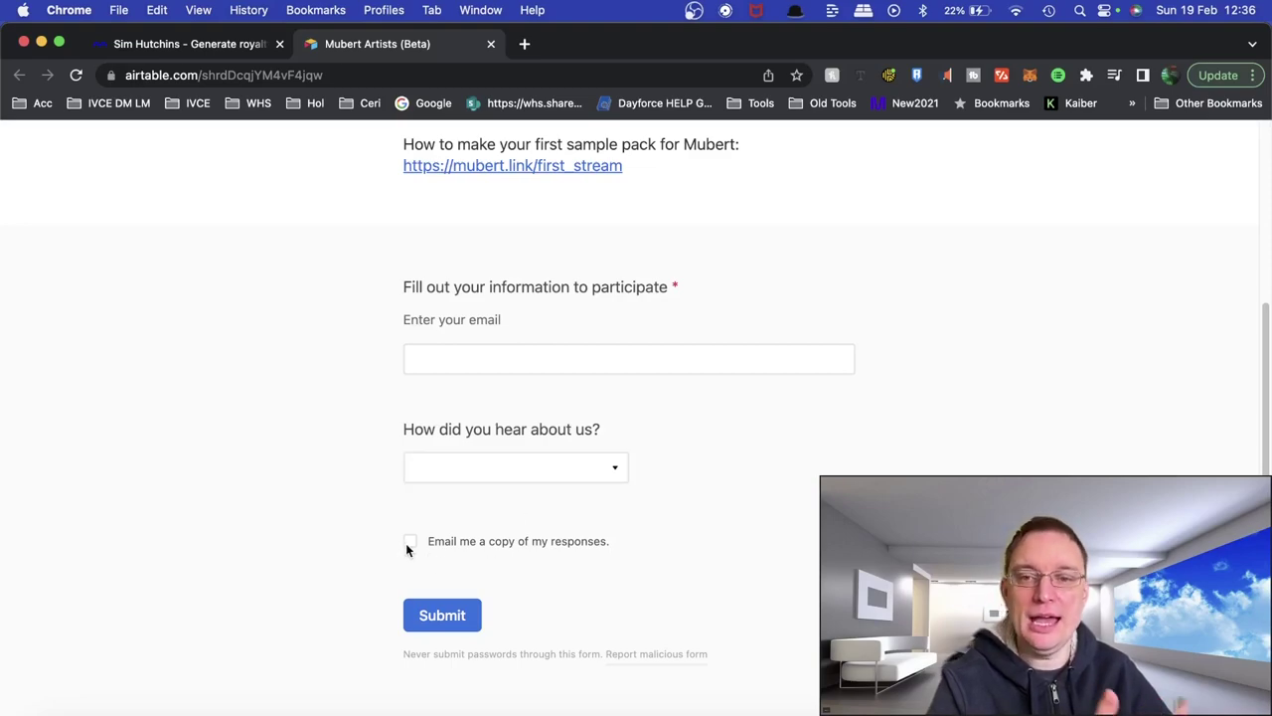
pyautogui.scroll(3, 517, 572)
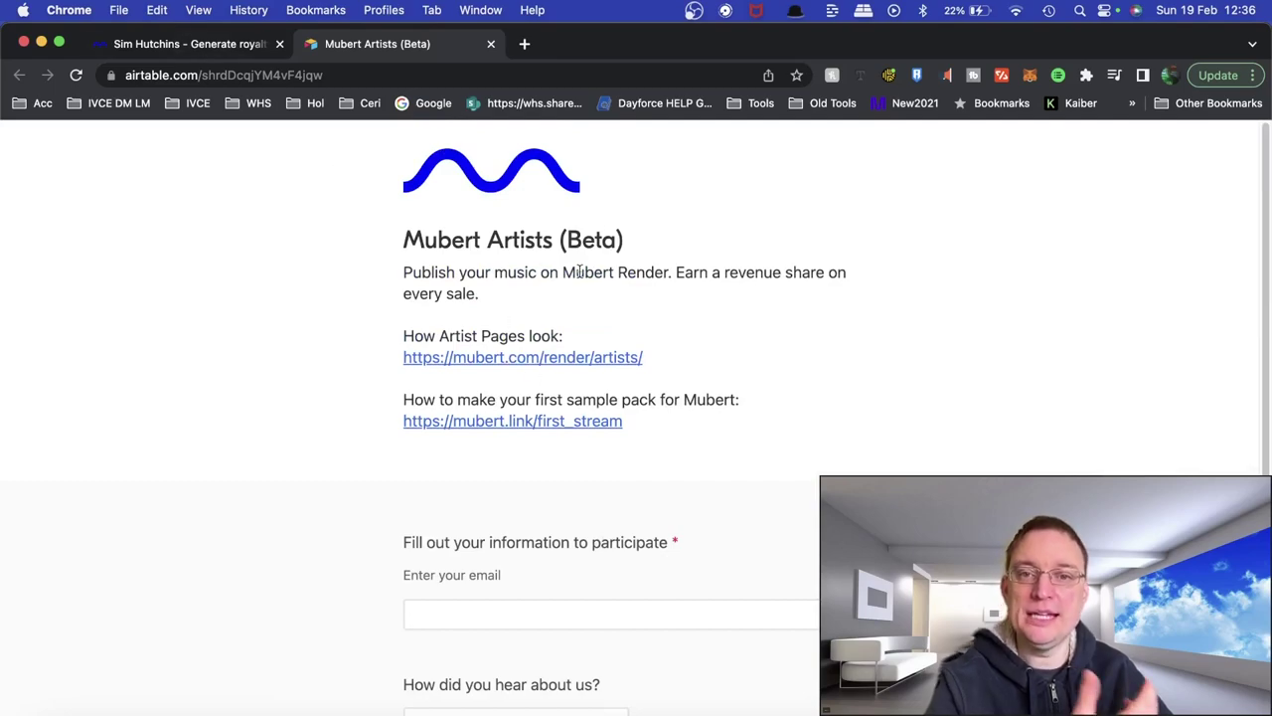
pyautogui.hotkey('ctrl', 'shift', 'Tab')
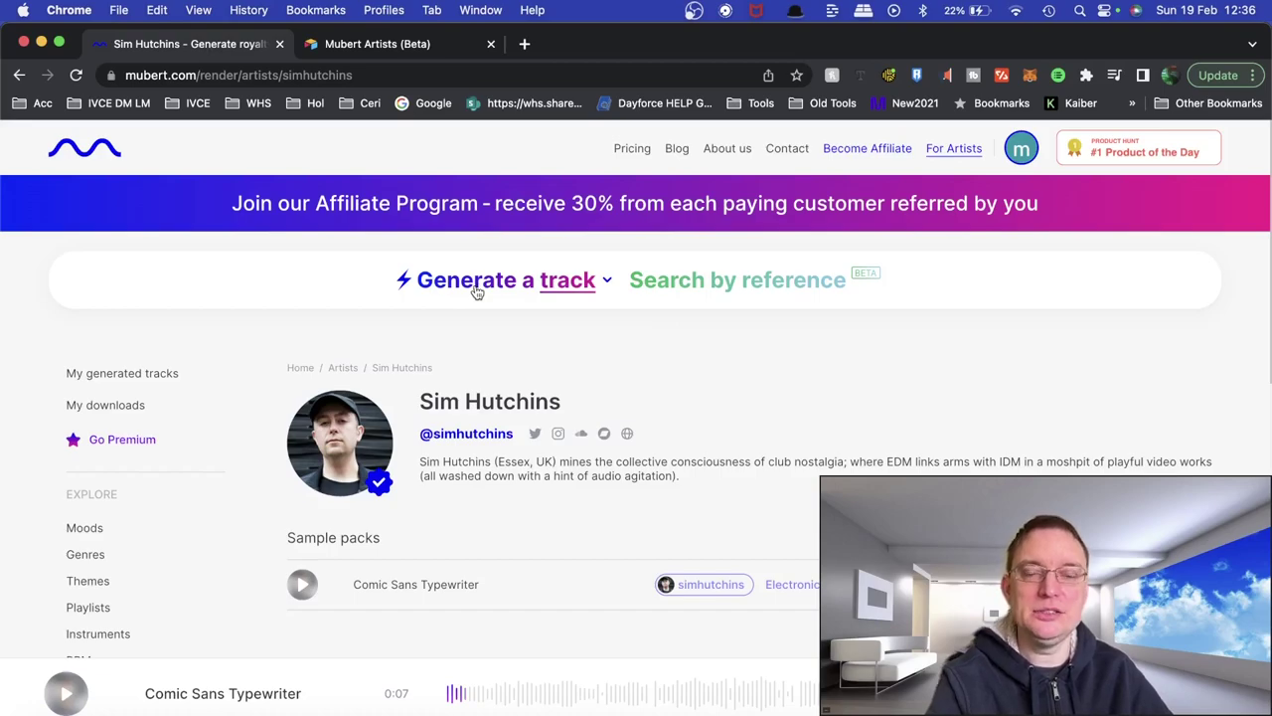
# - Open the Search by reference panel with its YouTube link field
pyautogui.click(684, 282)
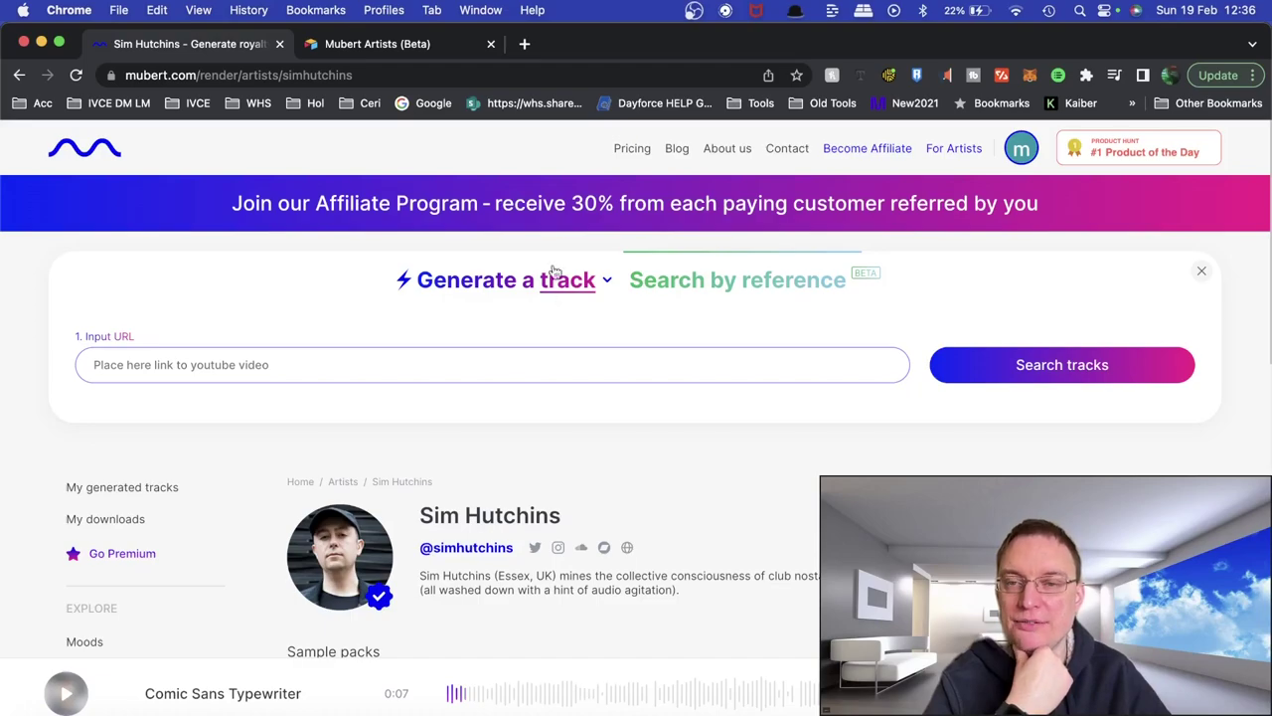
# - In a new tab, open YouTube and search for 'adele hello'
pyautogui.click(526, 46)
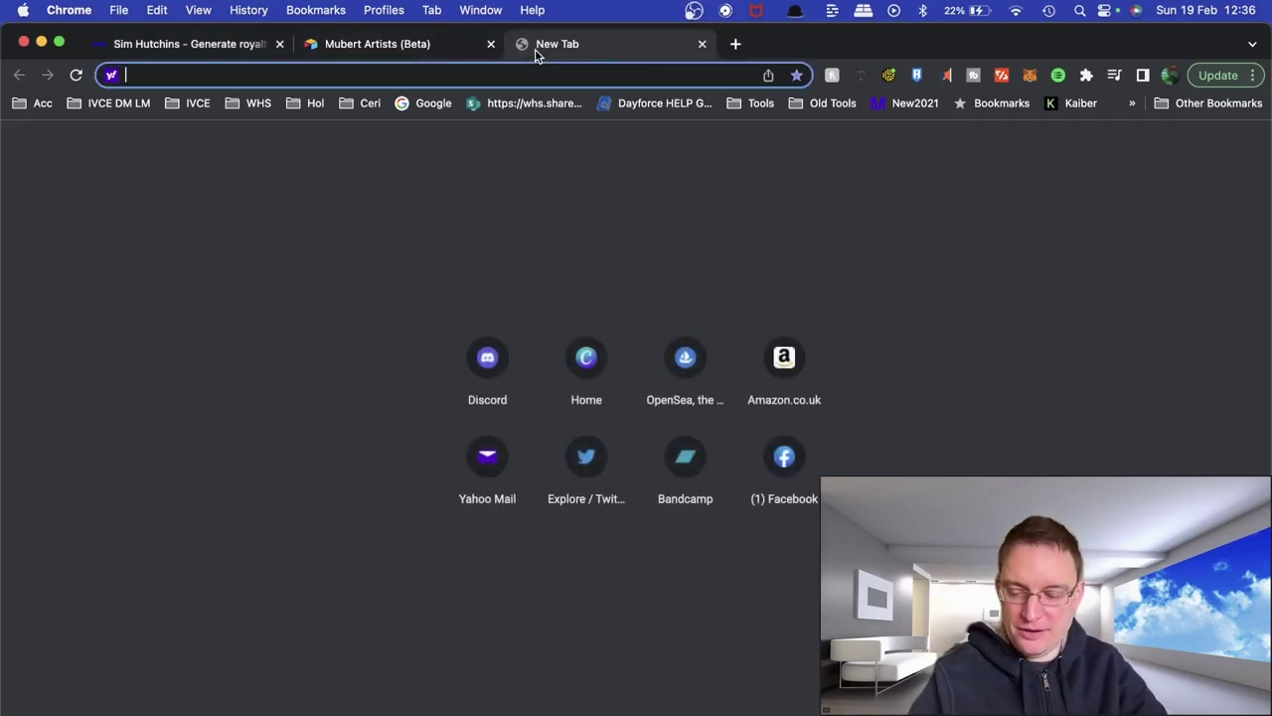
pyautogui.write('www.youtube.com')
pyautogui.press('Return')
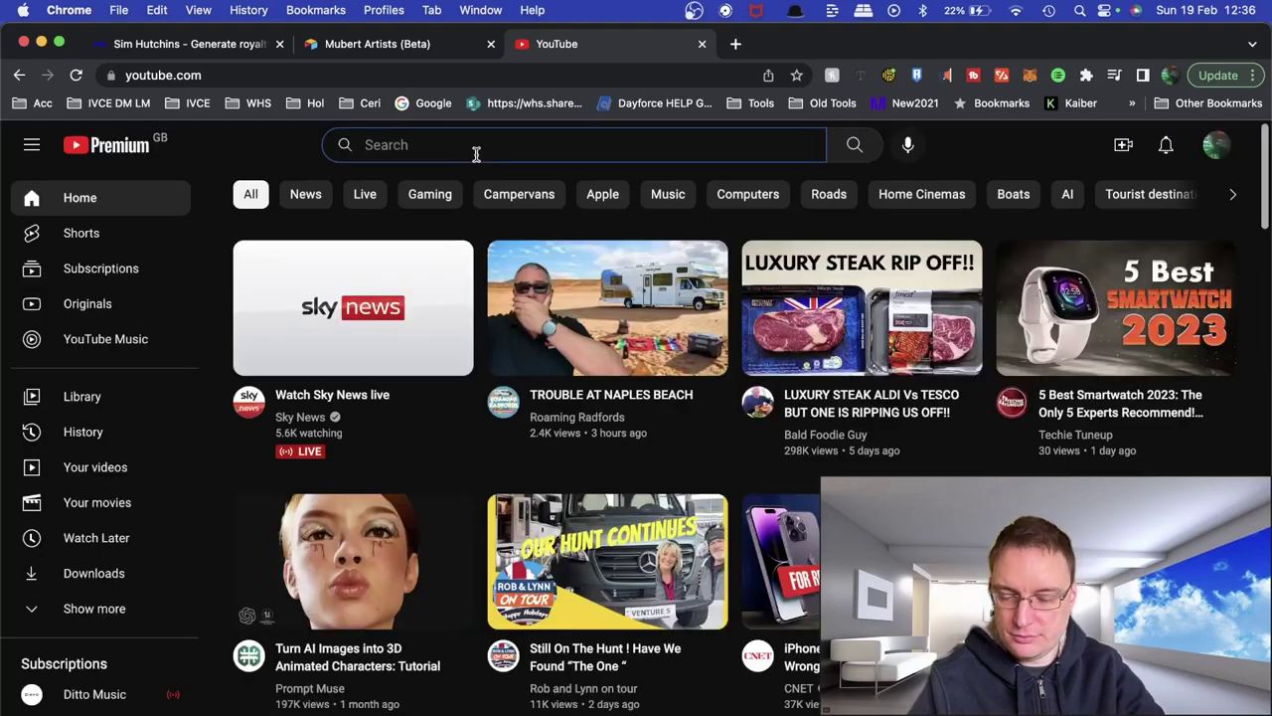
pyautogui.write('adele hello')
pyautogui.press('Return')
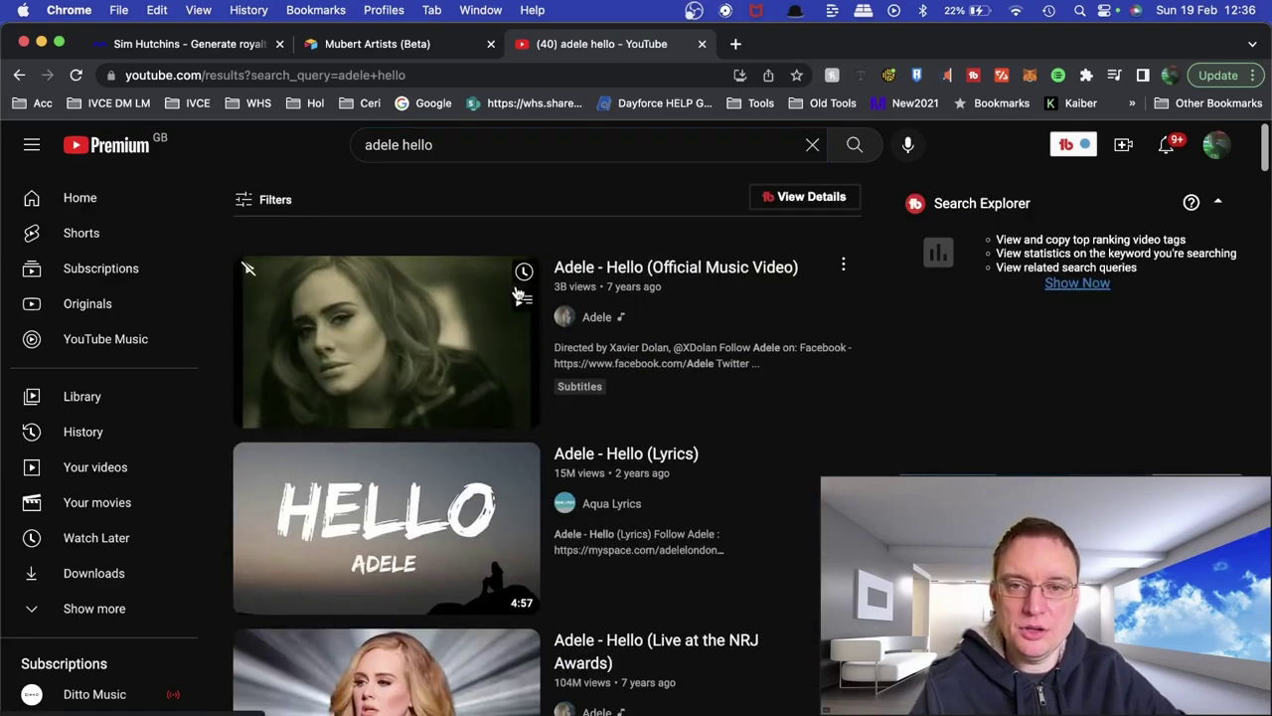
# - Copy the share link of the first Adele - Hello video
pyautogui.click(843, 264)
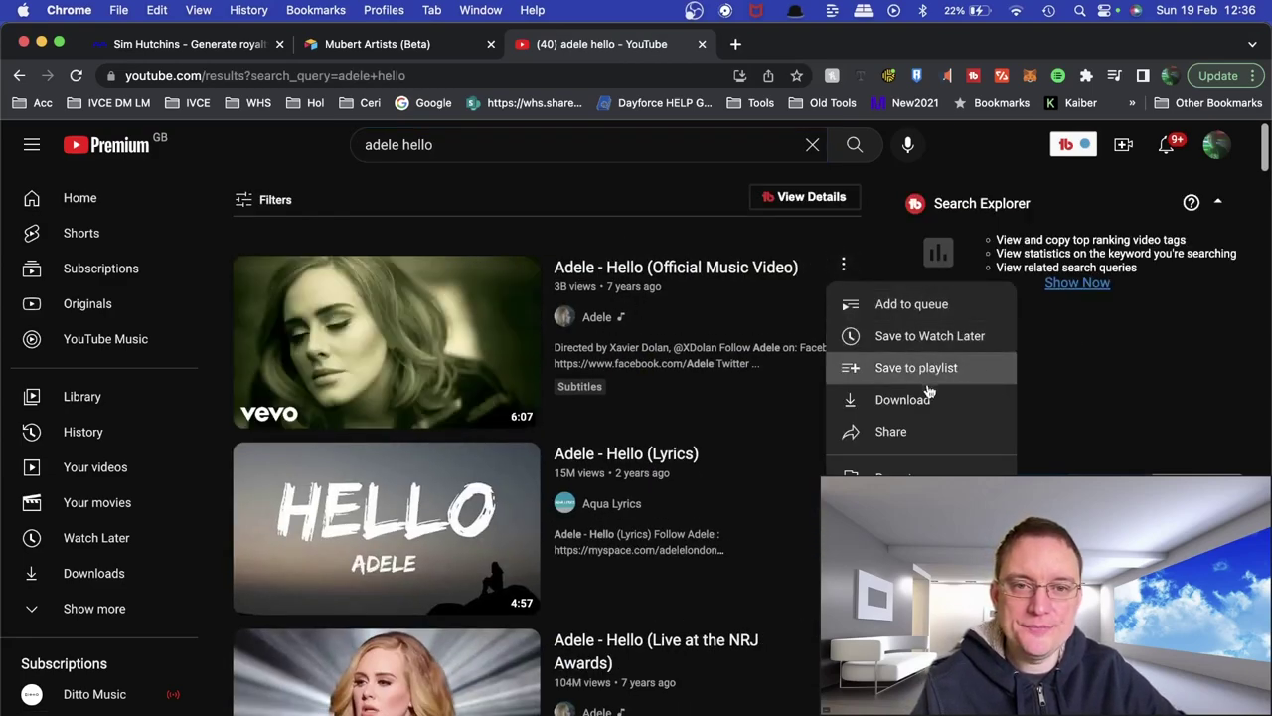
pyautogui.click(926, 431)
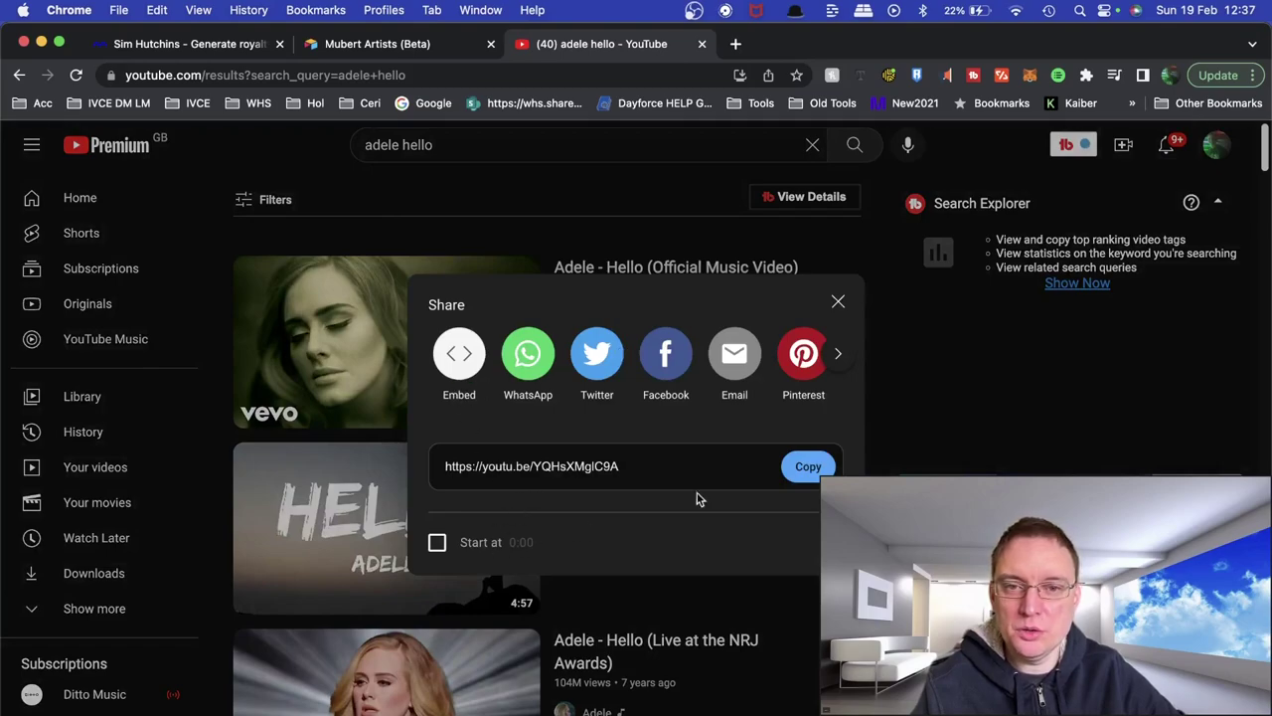
pyautogui.click(808, 466)
# - Paste the Adele video link into Mubert's reference URL field and run Search tracks
pyautogui.click(220, 44)
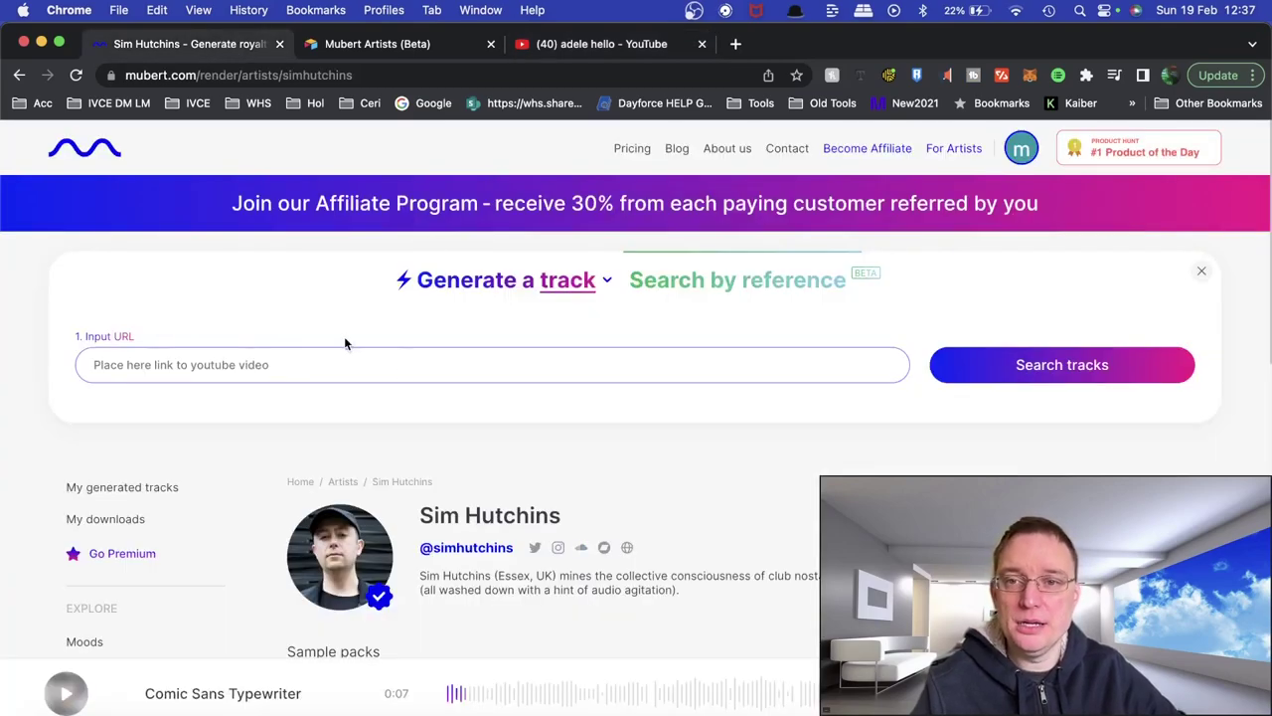
pyautogui.click(716, 365)
pyautogui.press('super+v')
pyautogui.click(994, 364)
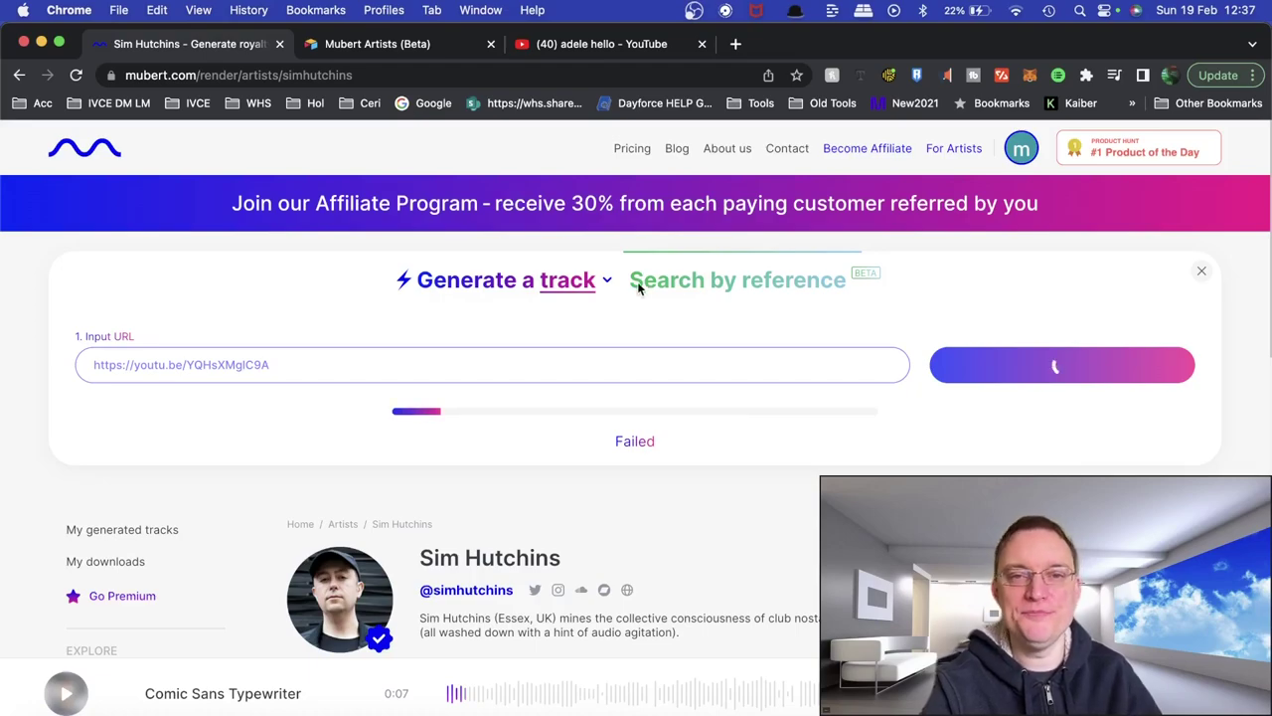
# - Open the About us page and read through the team photo and company story
pyautogui.click(728, 152)
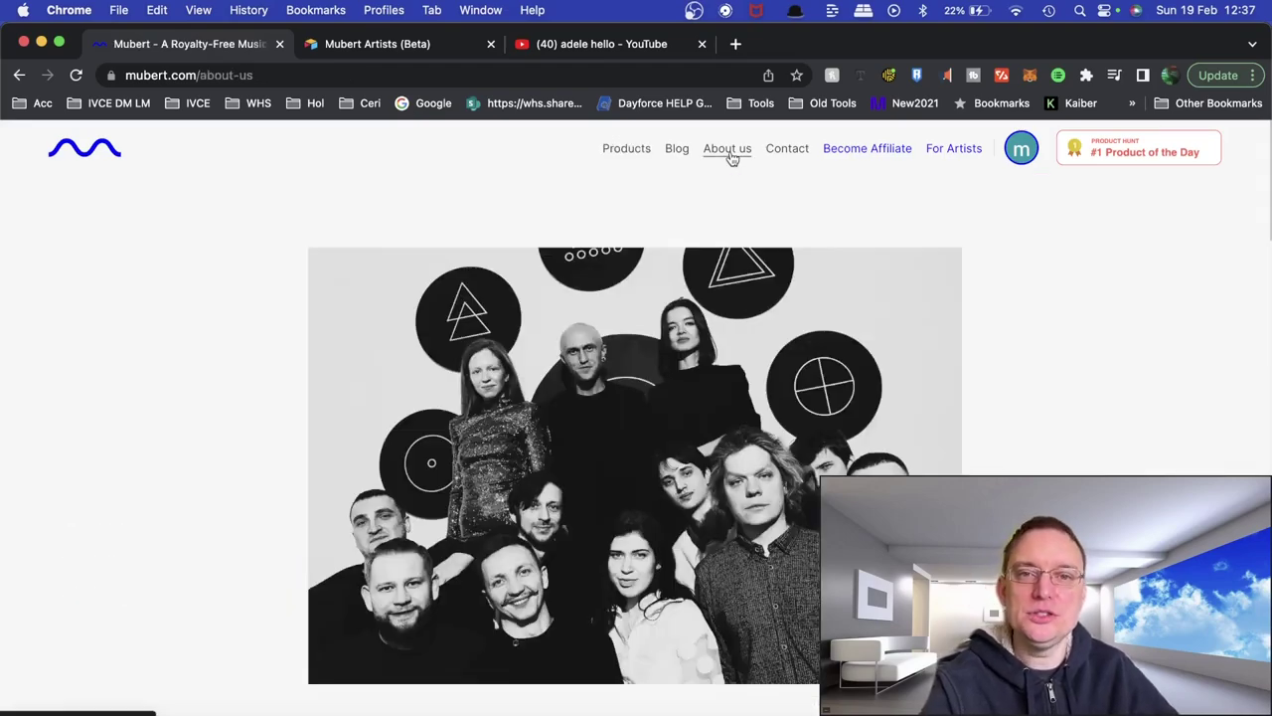
pyautogui.scroll(-3, 1097, 437)
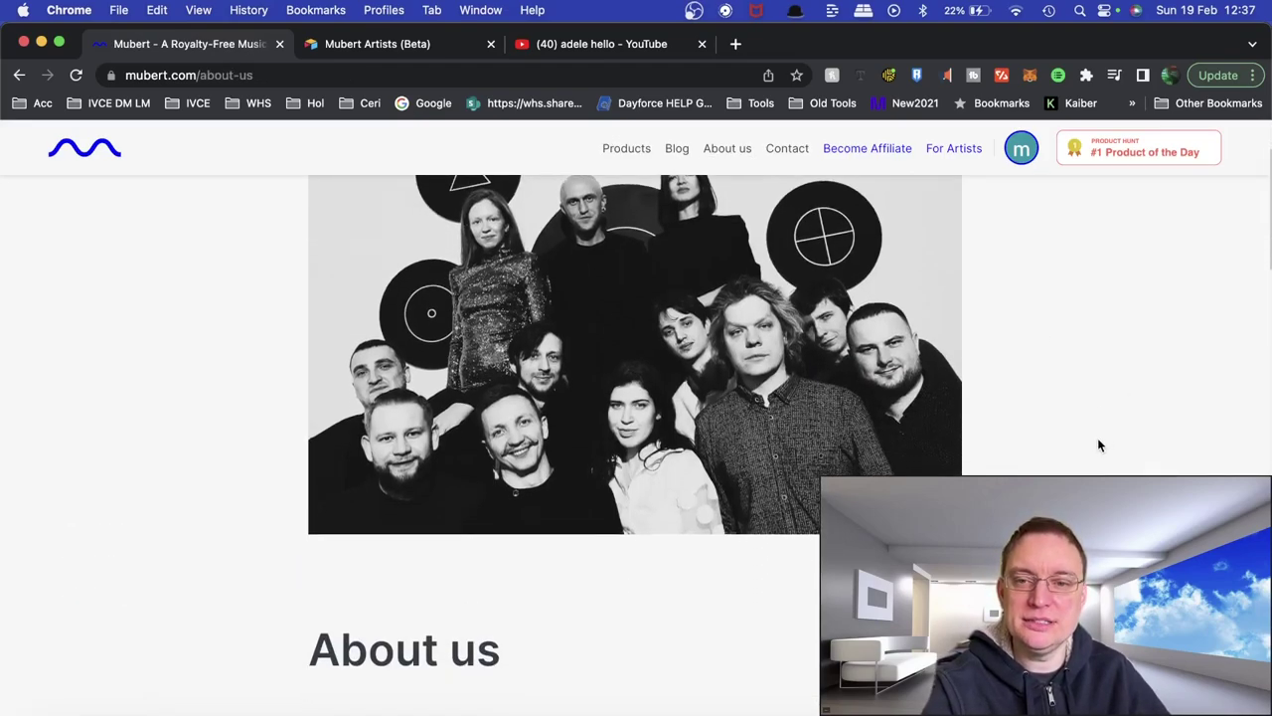
pyautogui.scroll(-5, 1098, 446)
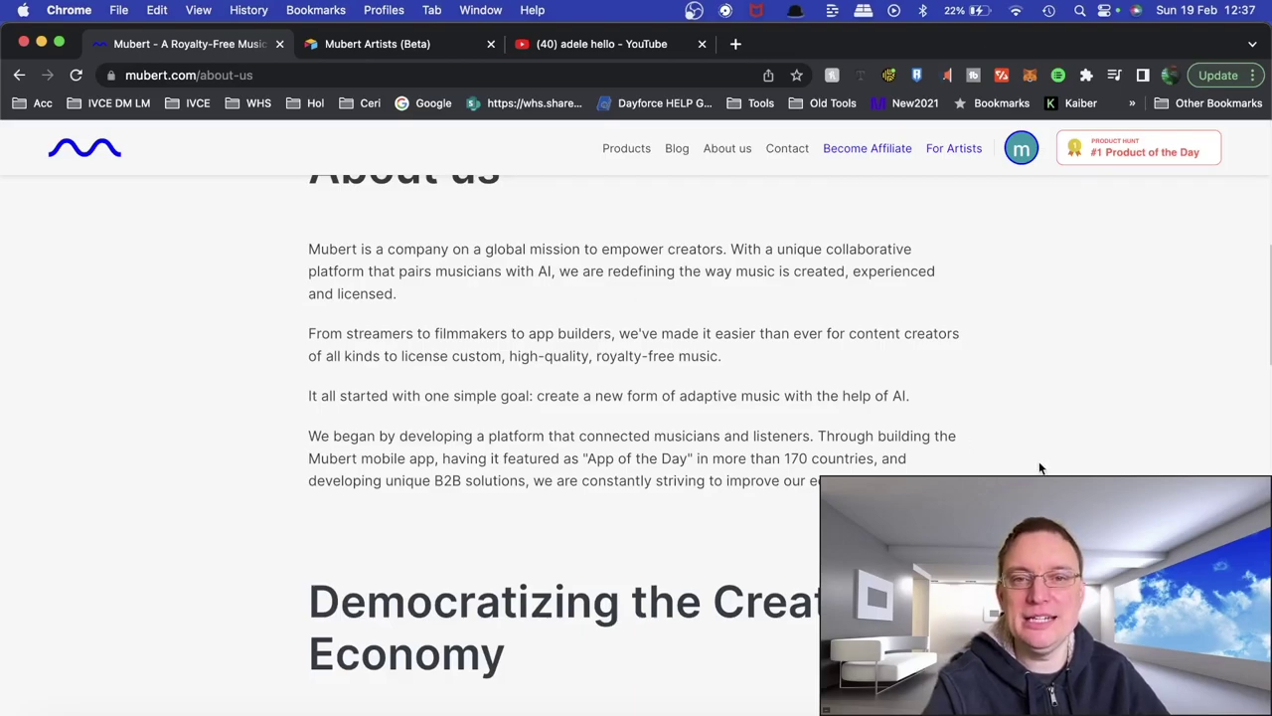
pyautogui.scroll(-6, 1040, 468)
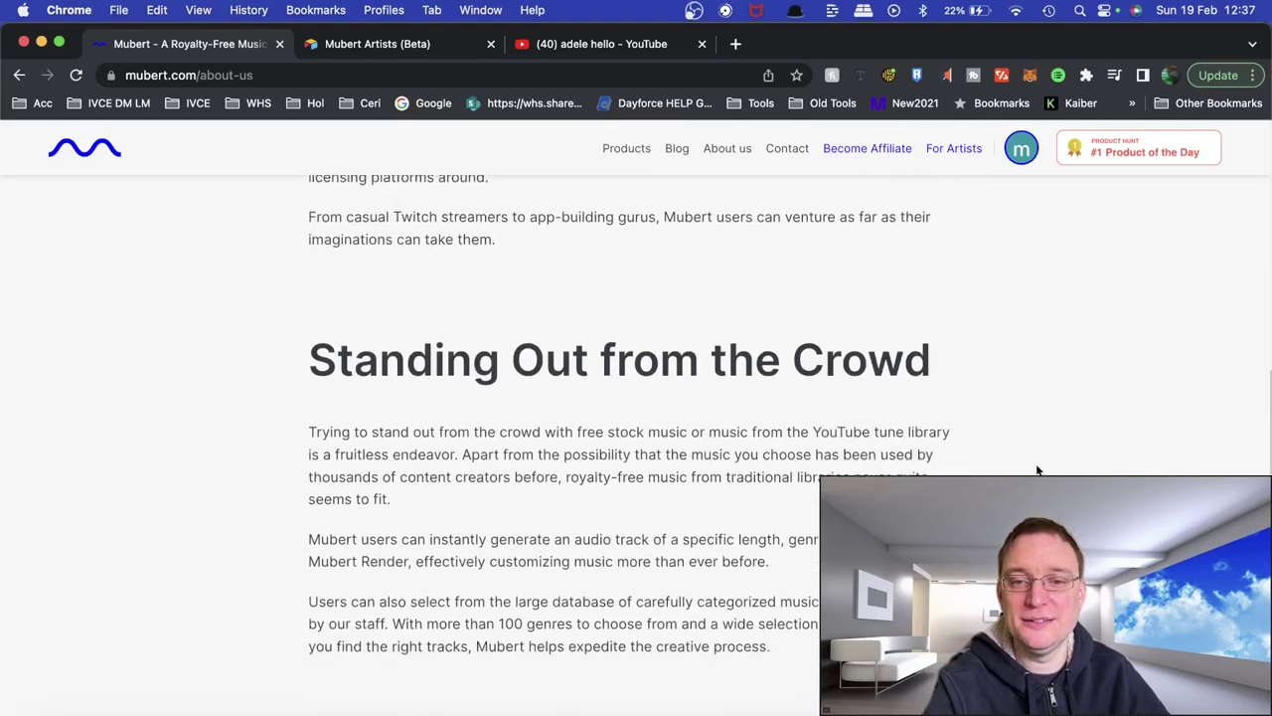
pyautogui.scroll(-10, 1037, 470)
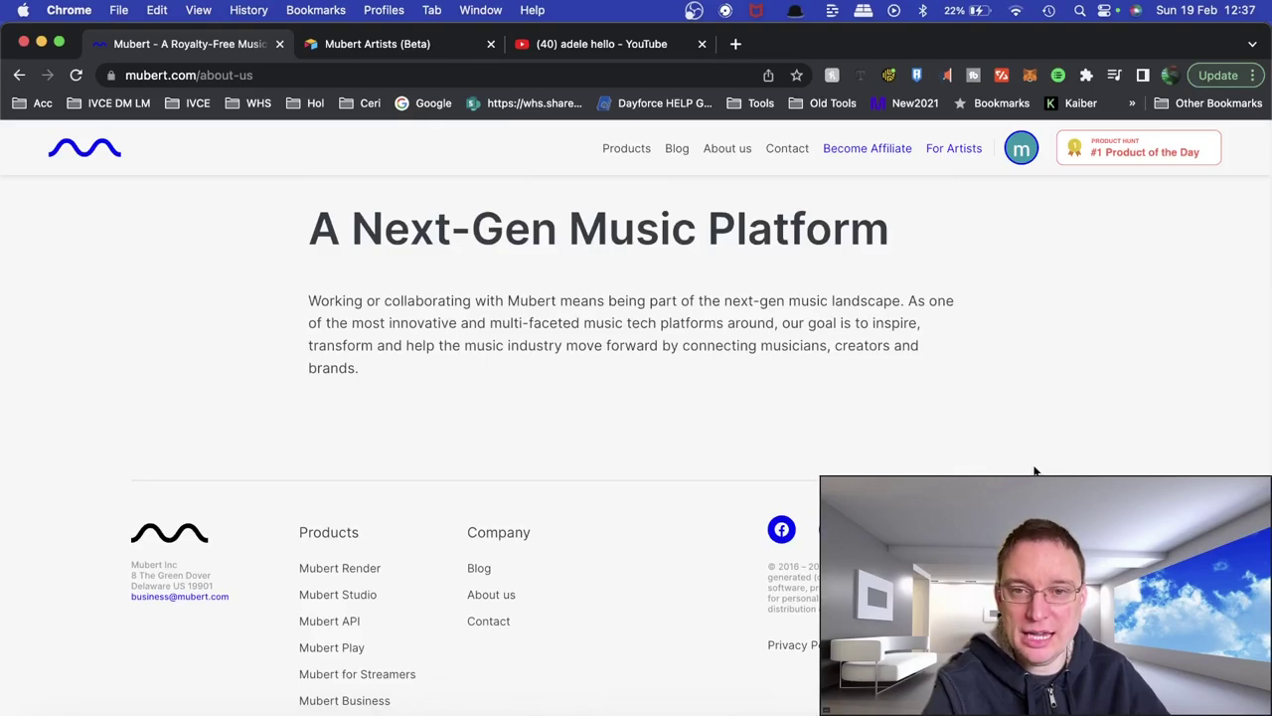
pyautogui.scroll(15, 1036, 473)
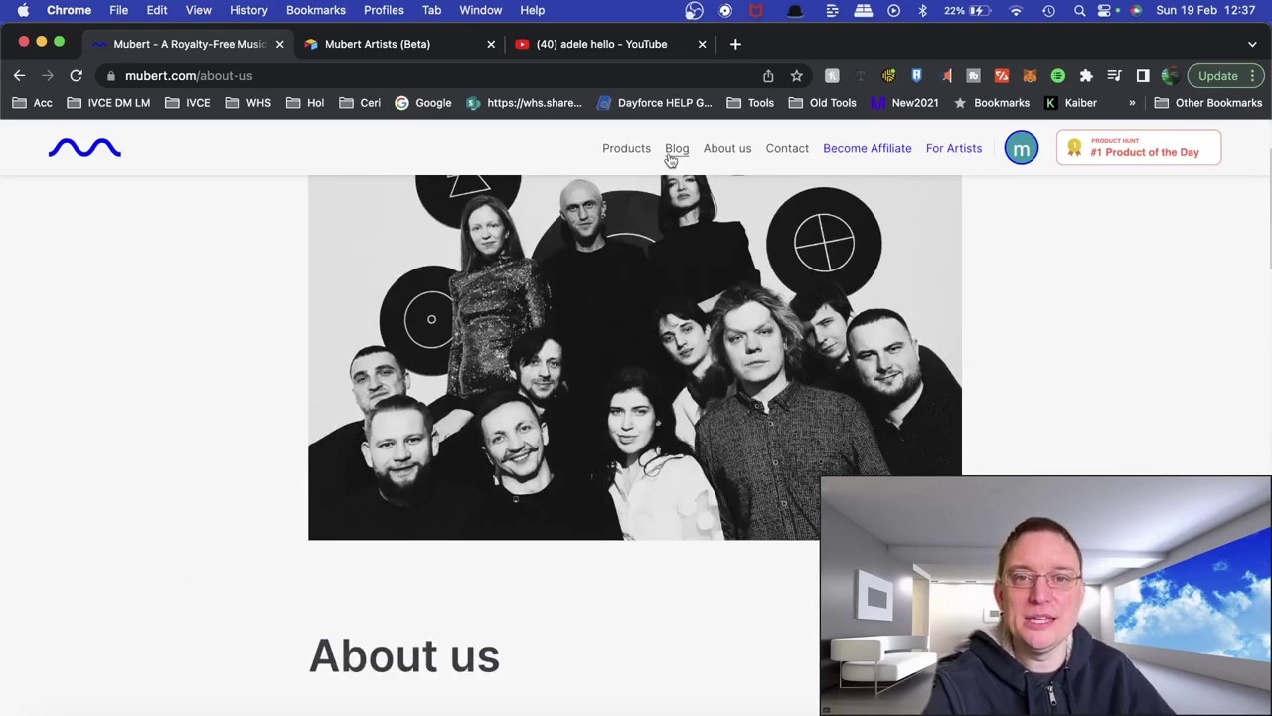
# - Open the Mubert blog and scroll through posts like the Text-to-Music launch and artist features
pyautogui.click(673, 151)
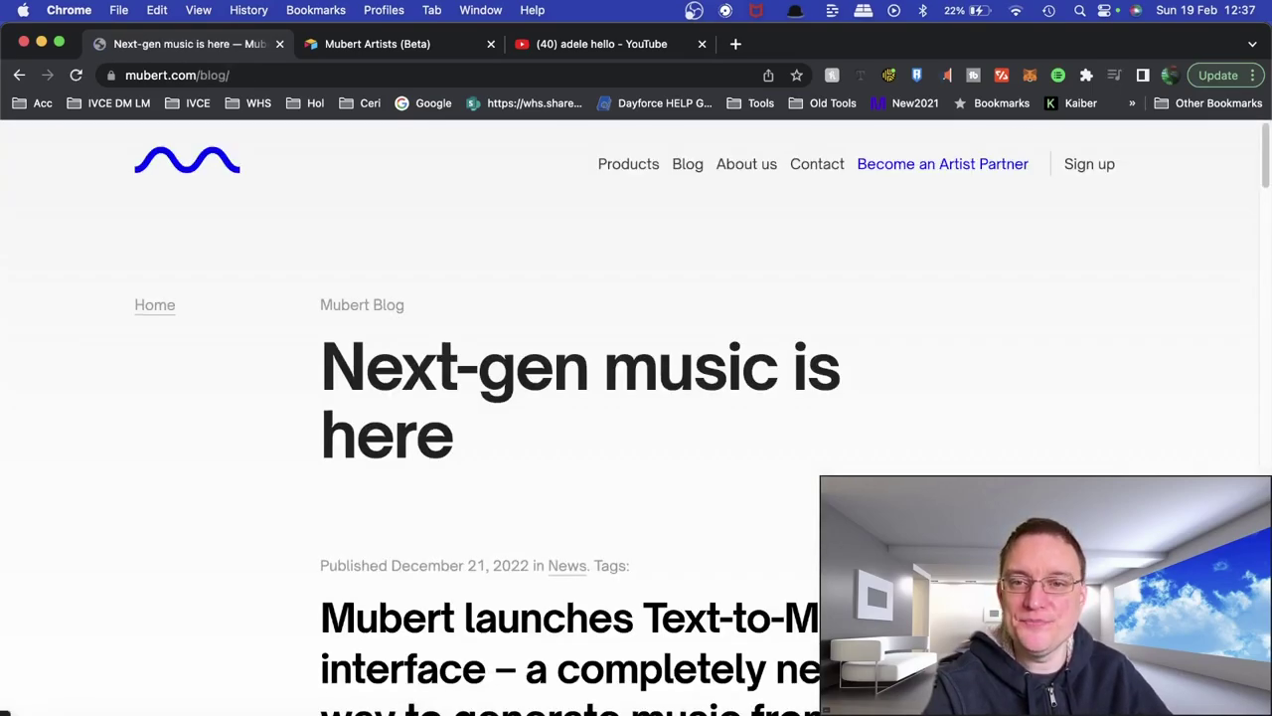
pyautogui.scroll(-4, 696, 377)
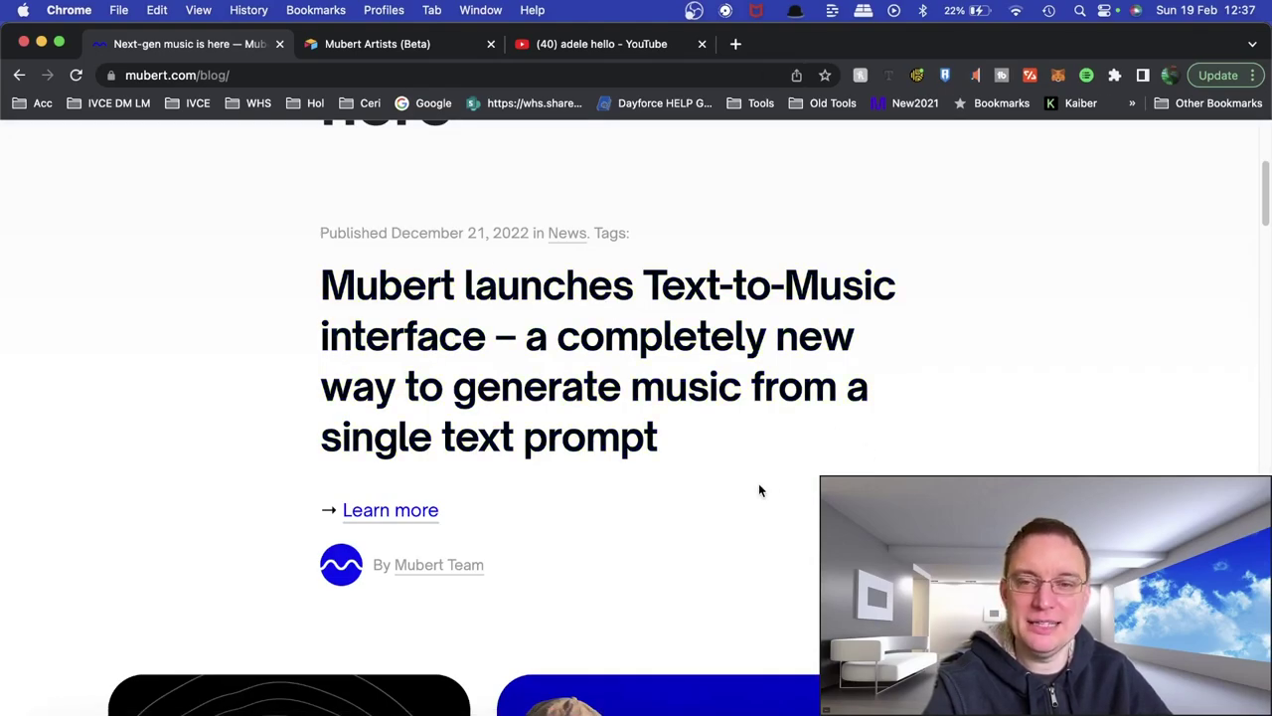
pyautogui.scroll(-5, 758, 489)
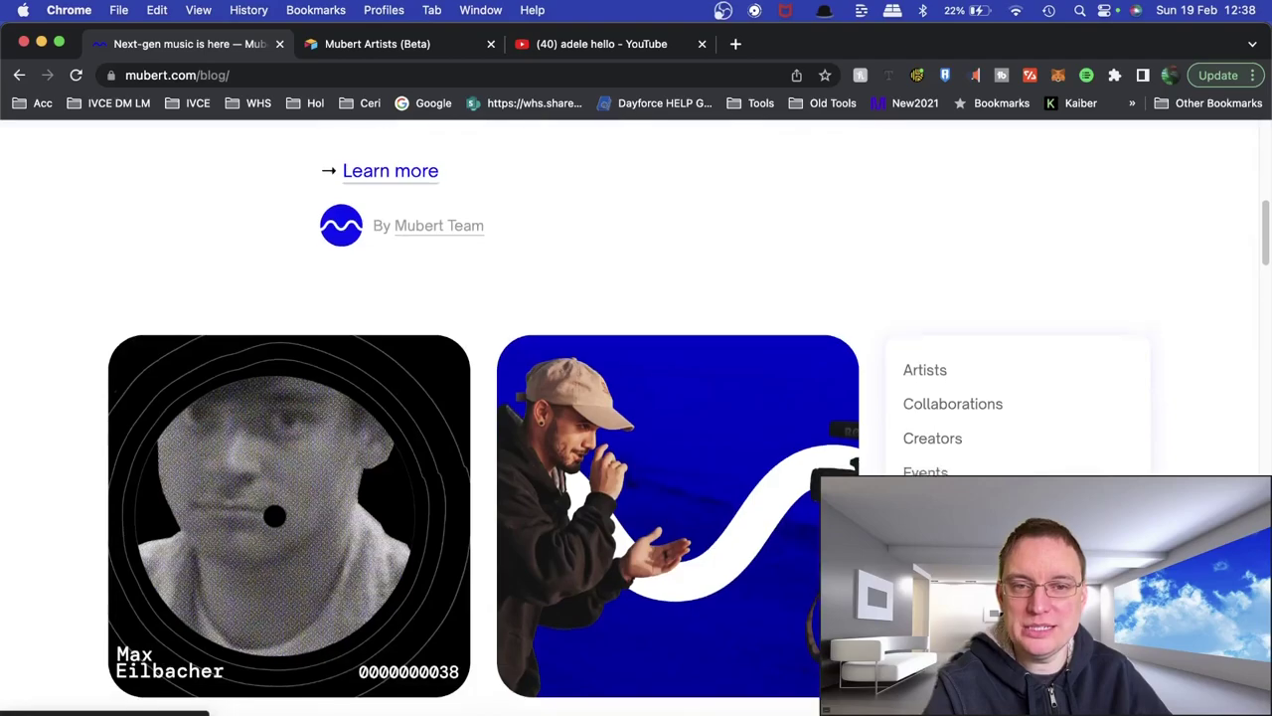
pyautogui.scroll(-15, 636, 417)
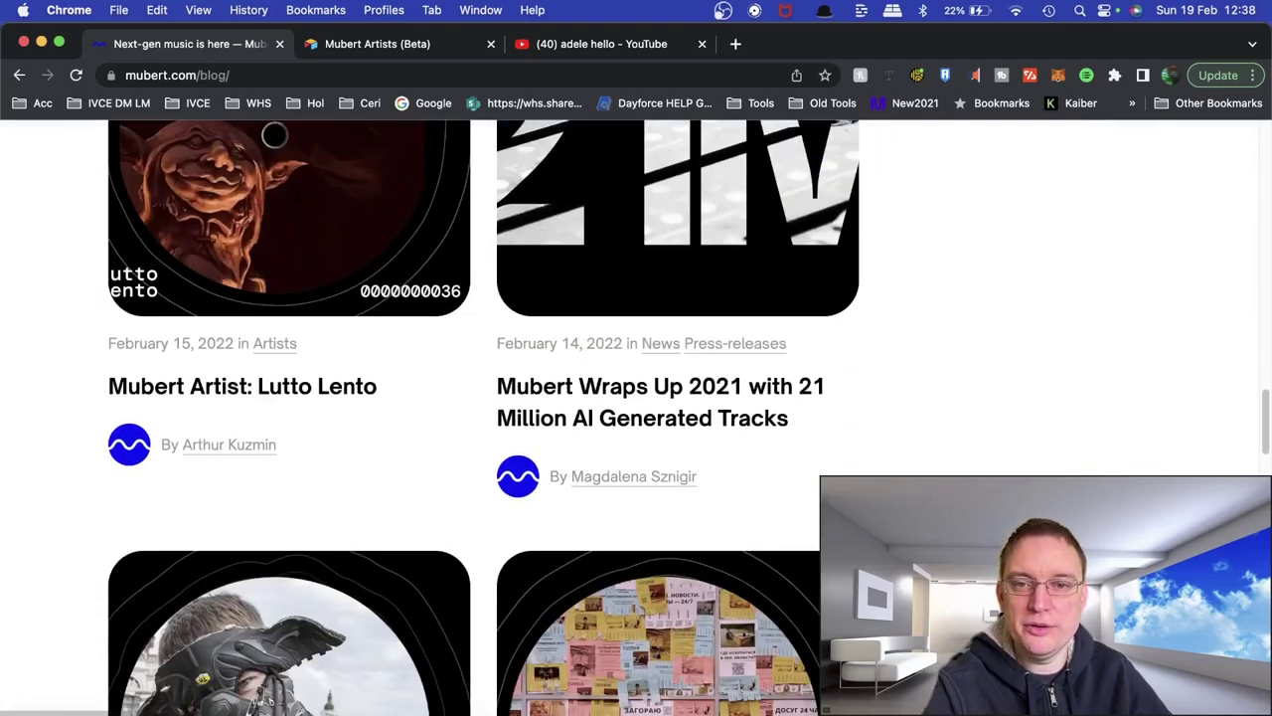
pyautogui.scroll(-20, 275, 134)
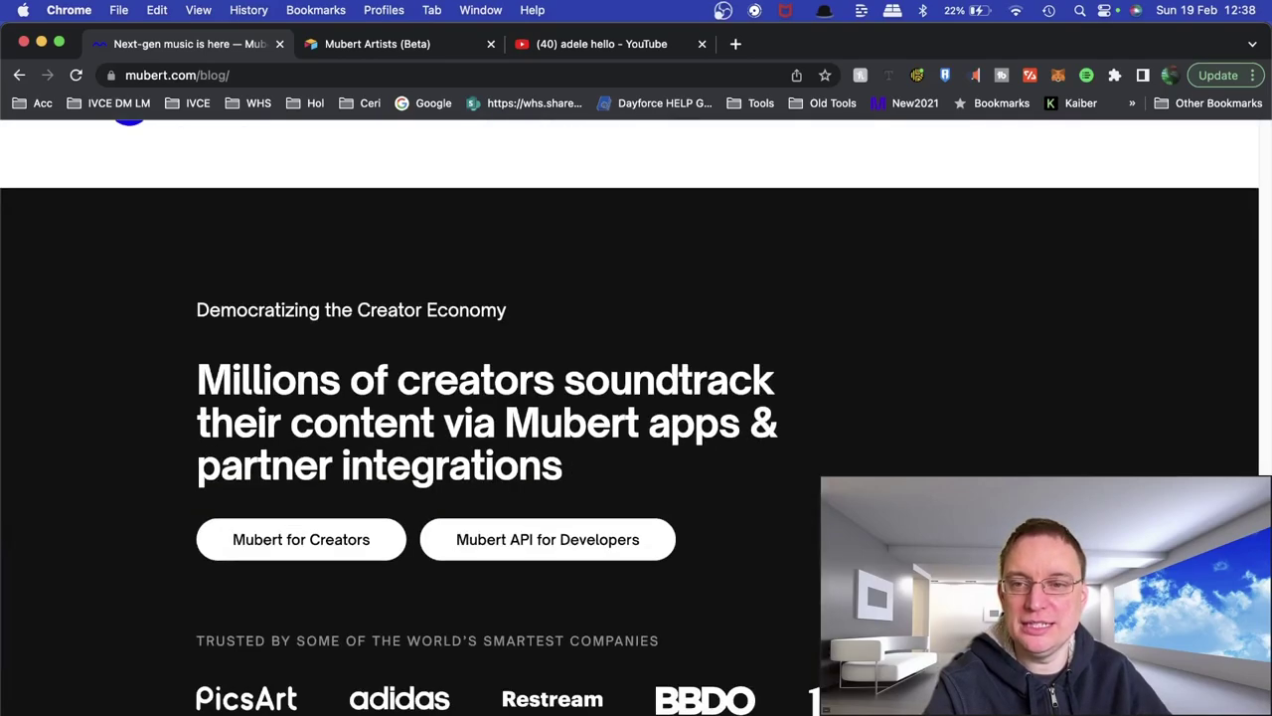
pyautogui.scroll(-4, 503, 263)
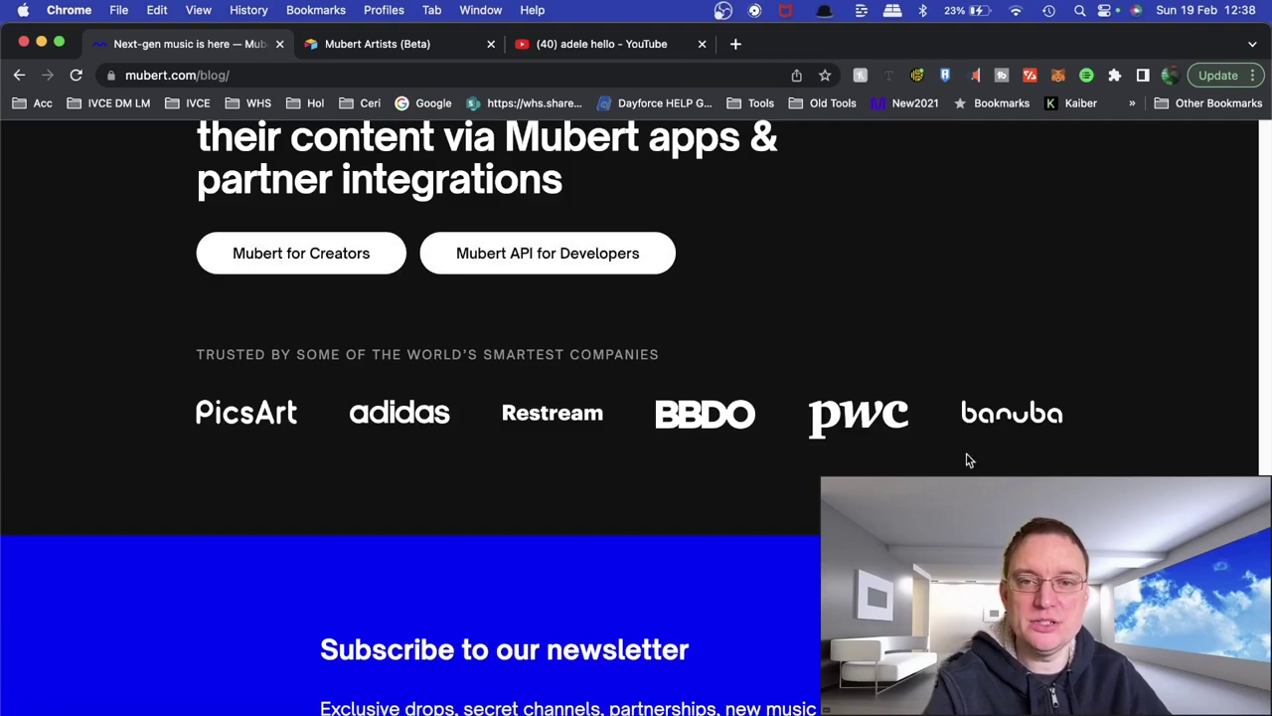
pyautogui.scroll(-7, 961, 465)
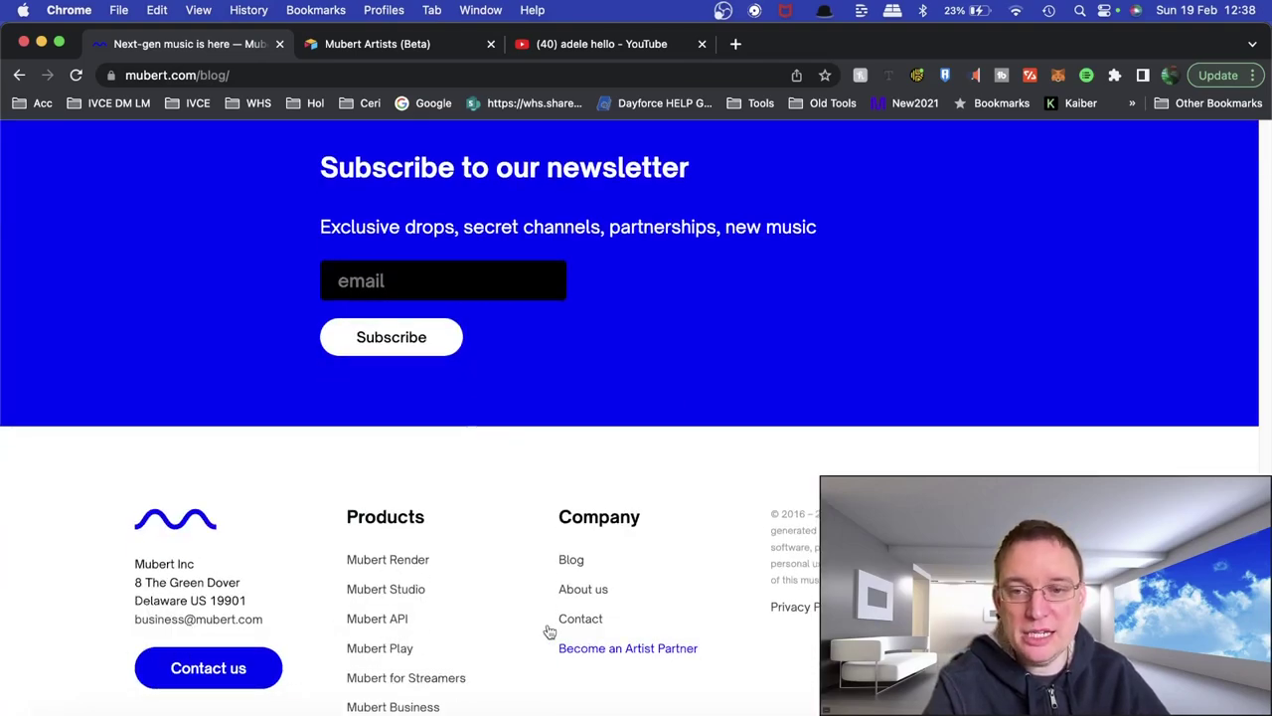
pyautogui.scroll(8, 517, 626)
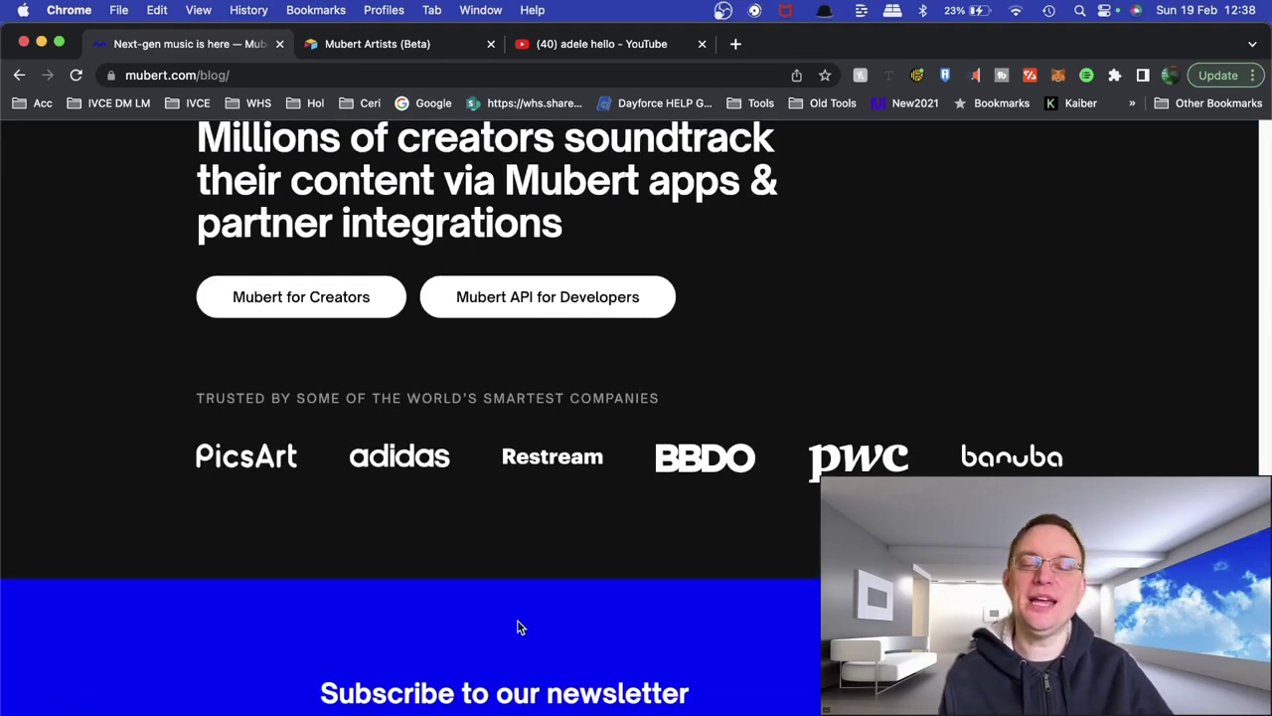
pyautogui.scroll(10, 517, 627)
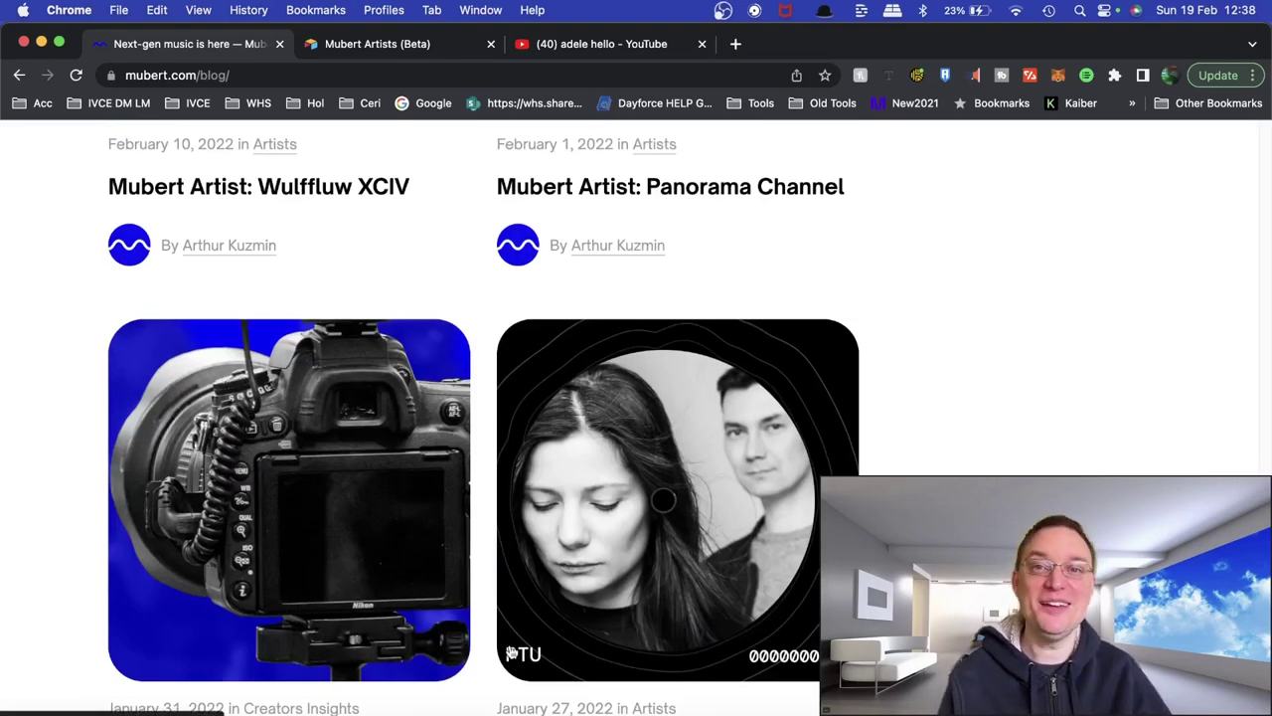